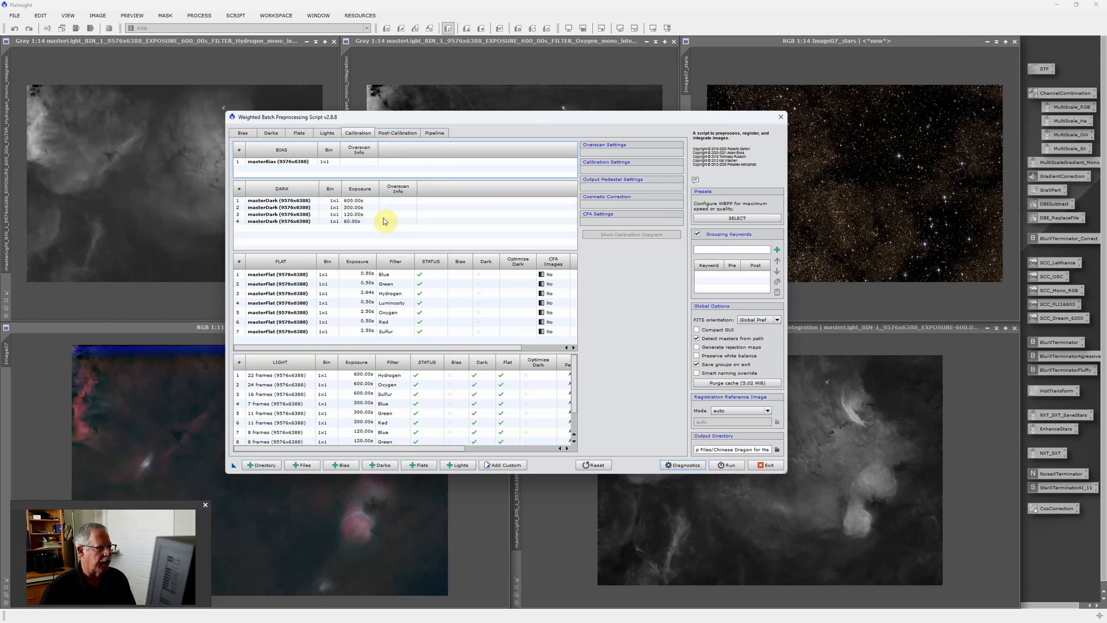
Step: Review the light frames, master flats and calibration setup in the Weighted Batch Preprocessing Script, and close the script
click(328, 134)
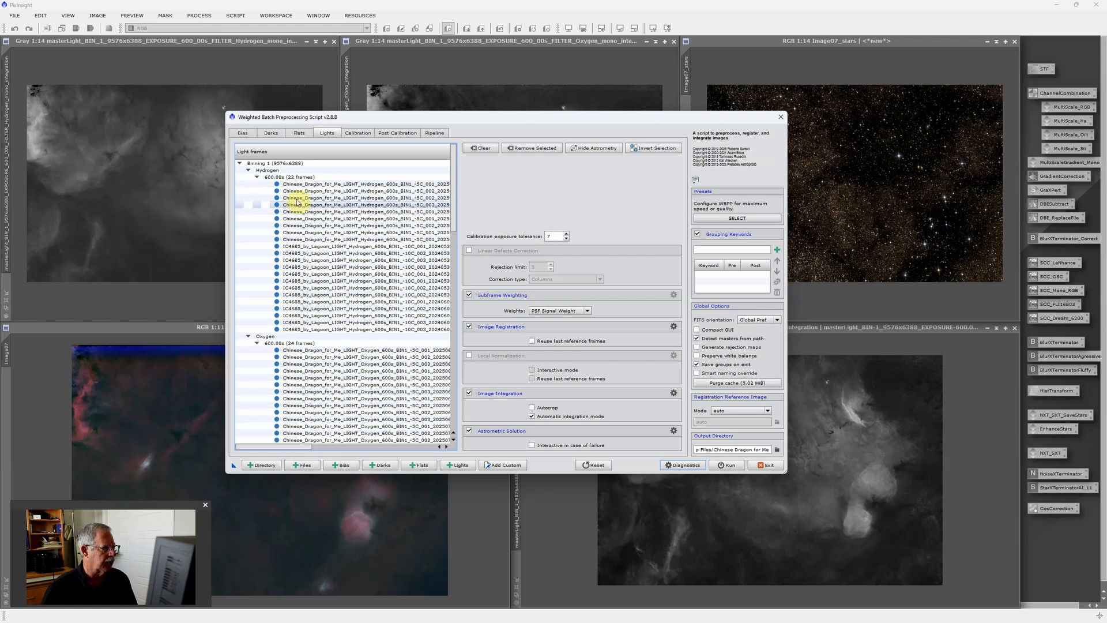
scroll(297, 202, down, 10)
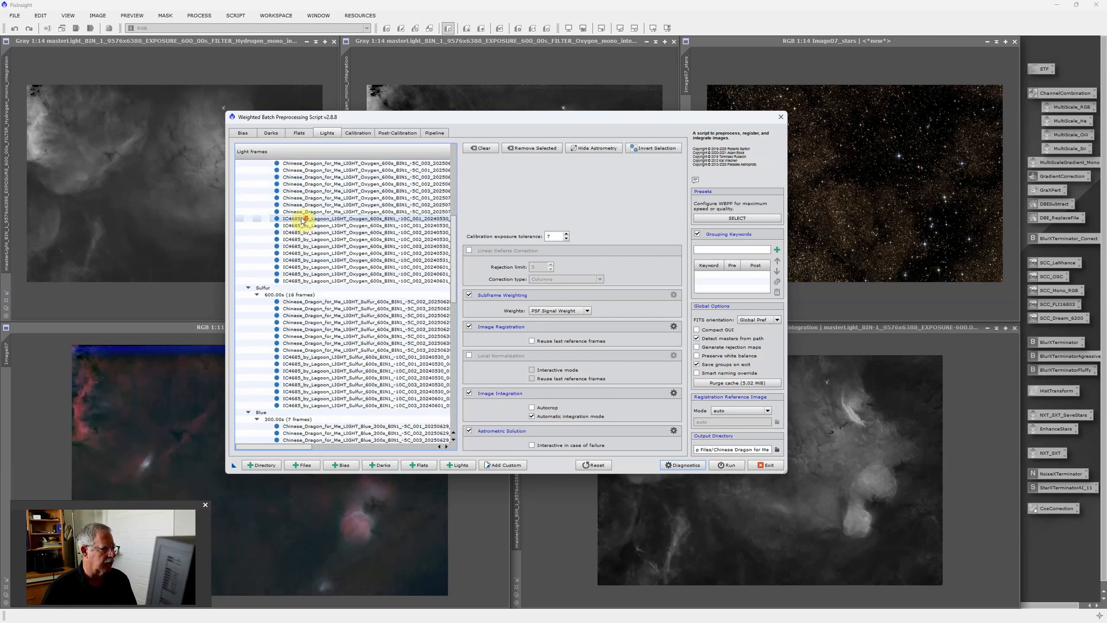
scroll(302, 220, down, 15)
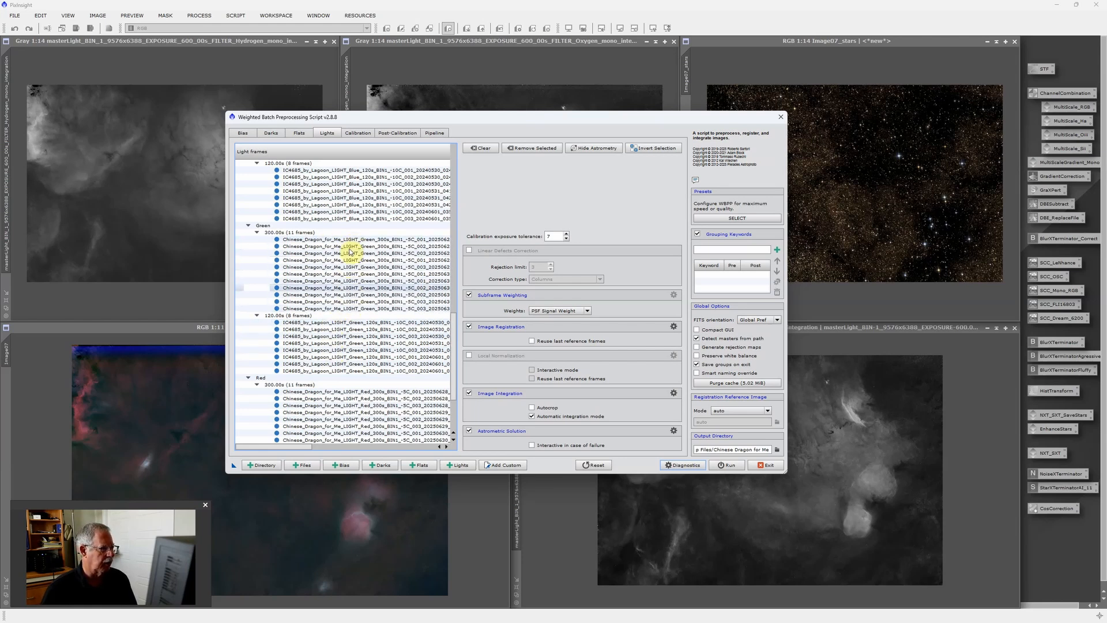
scroll(340, 332, down, 4)
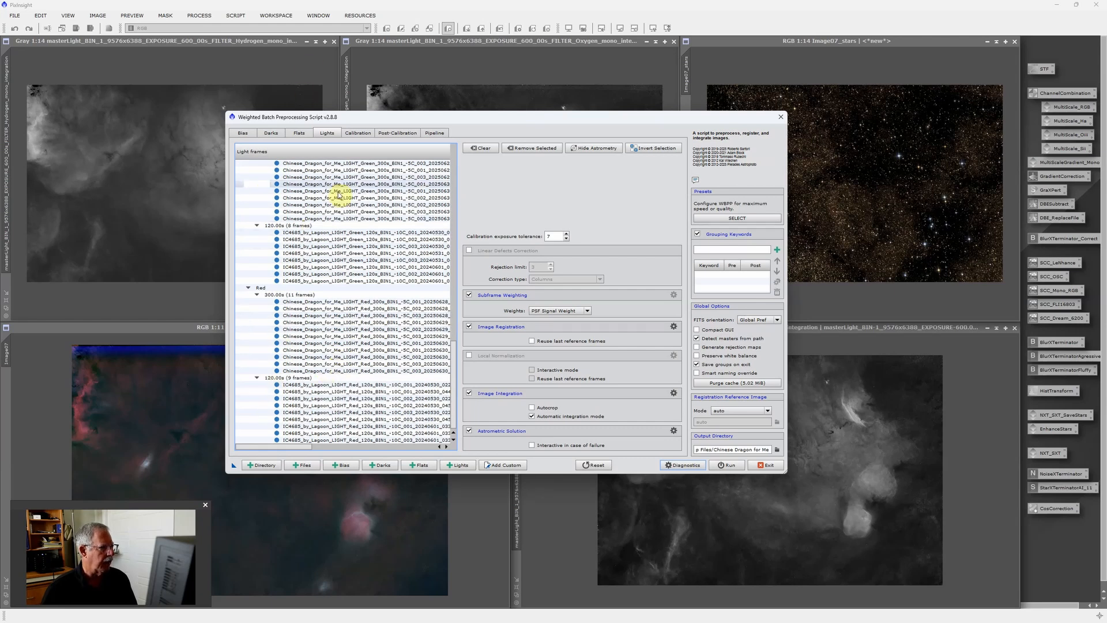
click(303, 135)
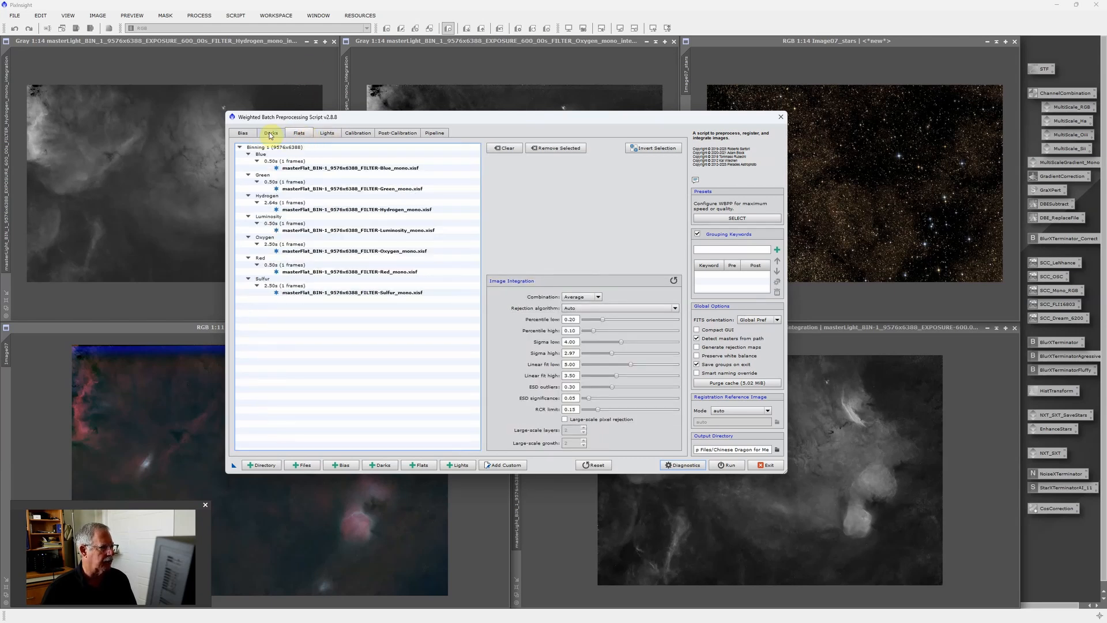
click(358, 134)
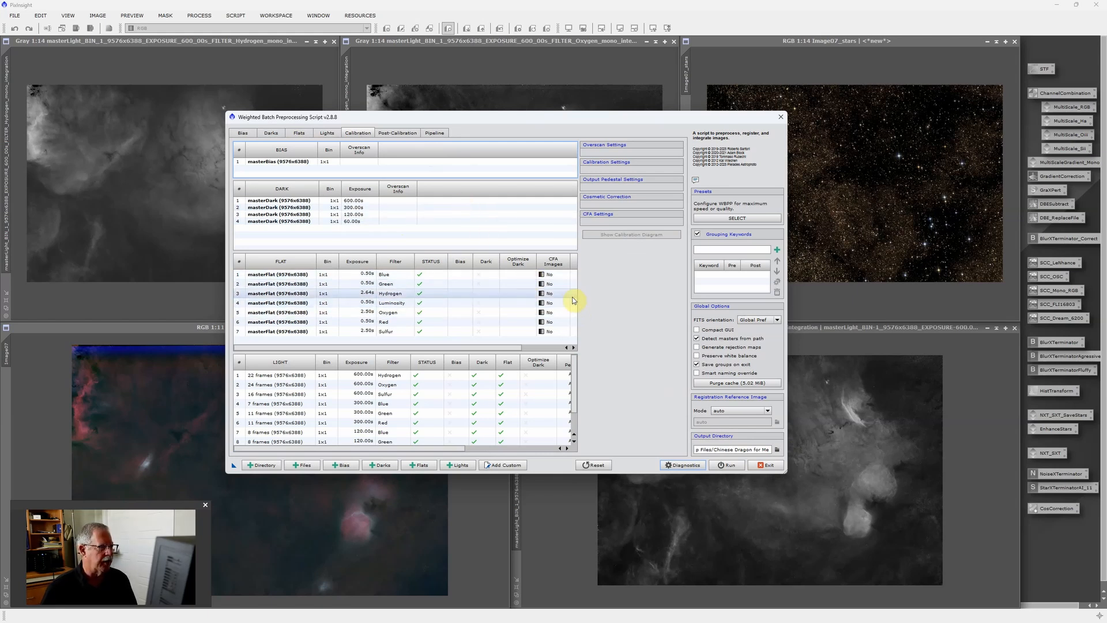
click(781, 118)
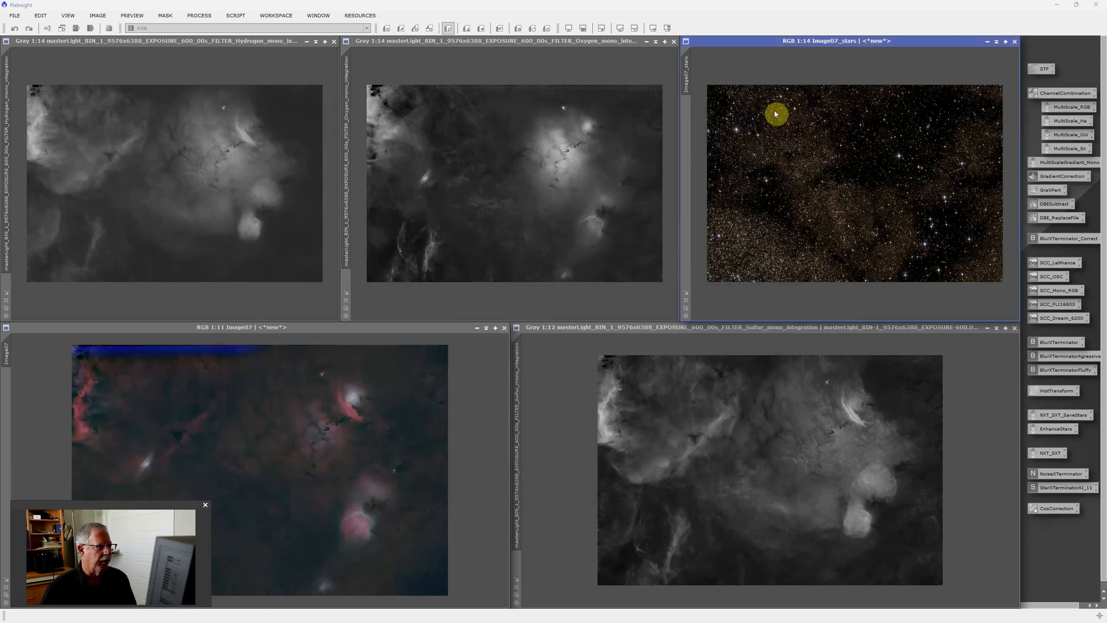
Step: Switch to Photoshop and close the open Untitled-1 document without saving it
click(573, 328)
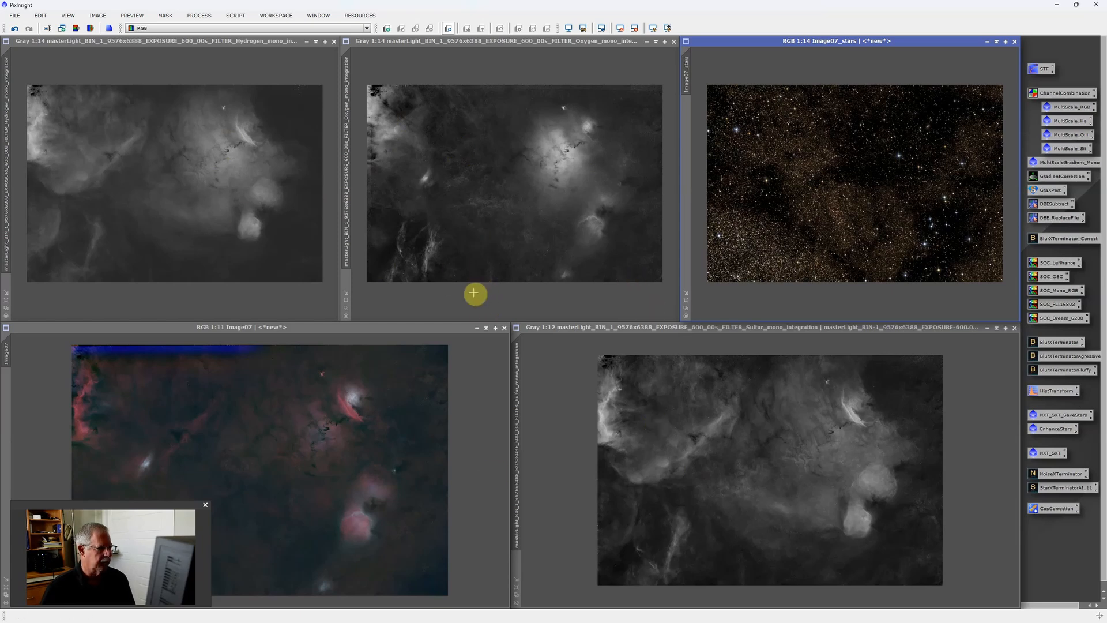
mouse_move(549, 616)
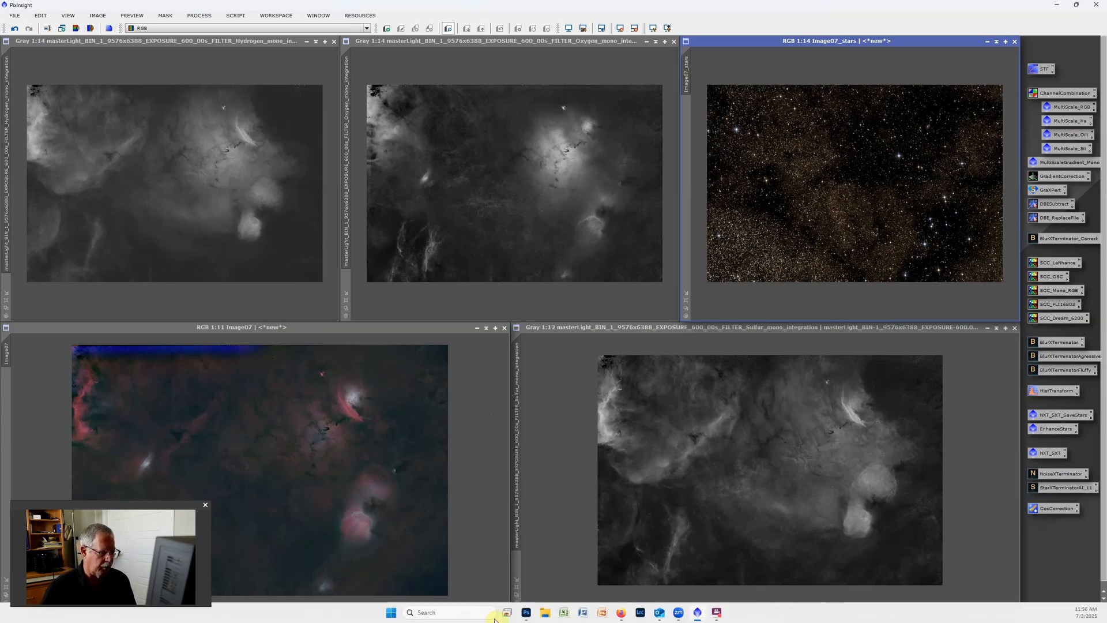
click(527, 618)
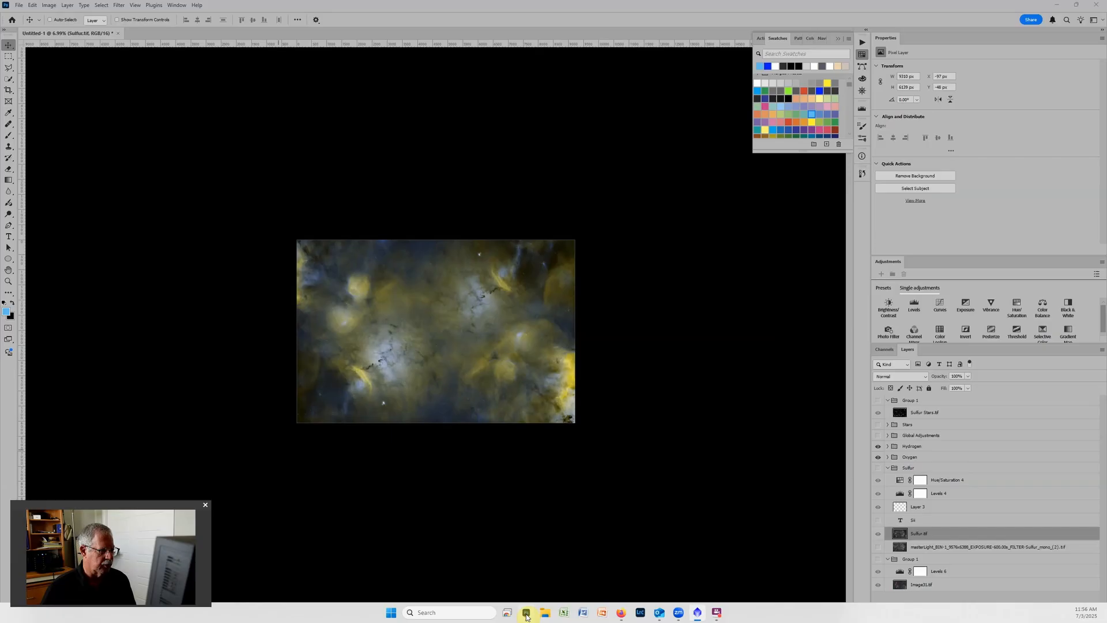
click(117, 33)
click(550, 231)
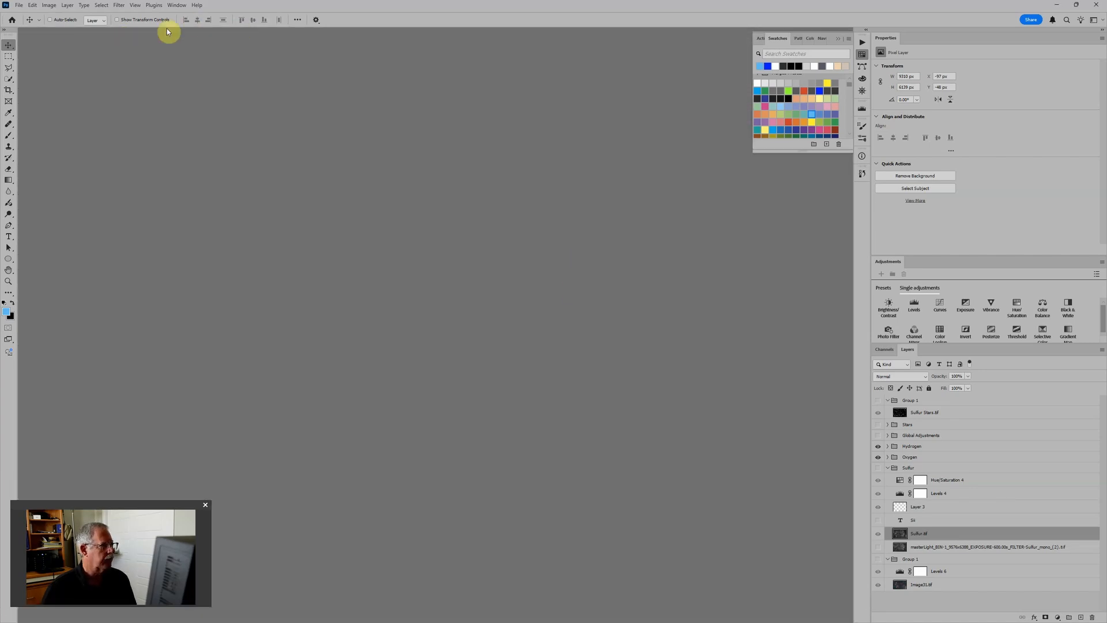
Step: Load Image07_stars, Image07 and the Hydrogen, Sulfur and Oxygen masterLight TIFs from the Chinese Dragon for Me folder into one layer stack
click(19, 5)
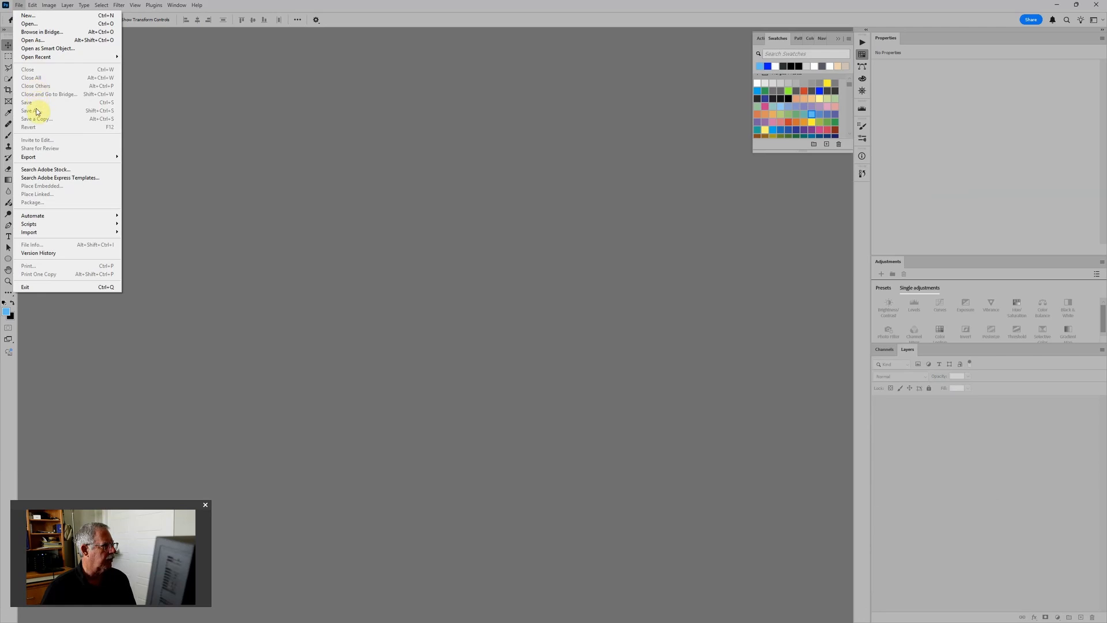
mouse_move(36, 223)
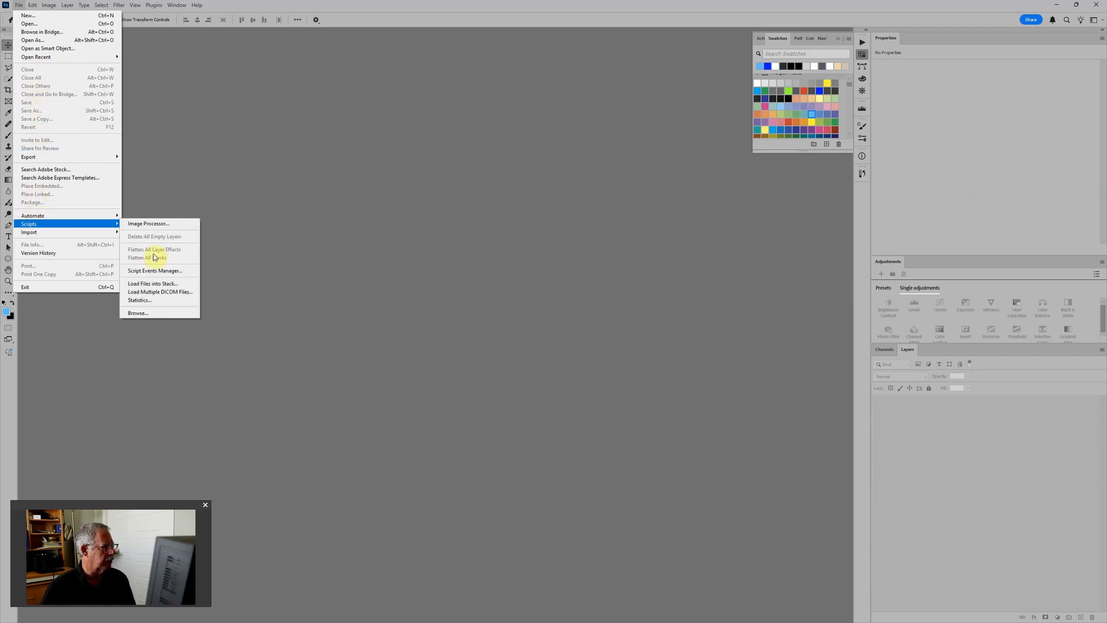
click(173, 283)
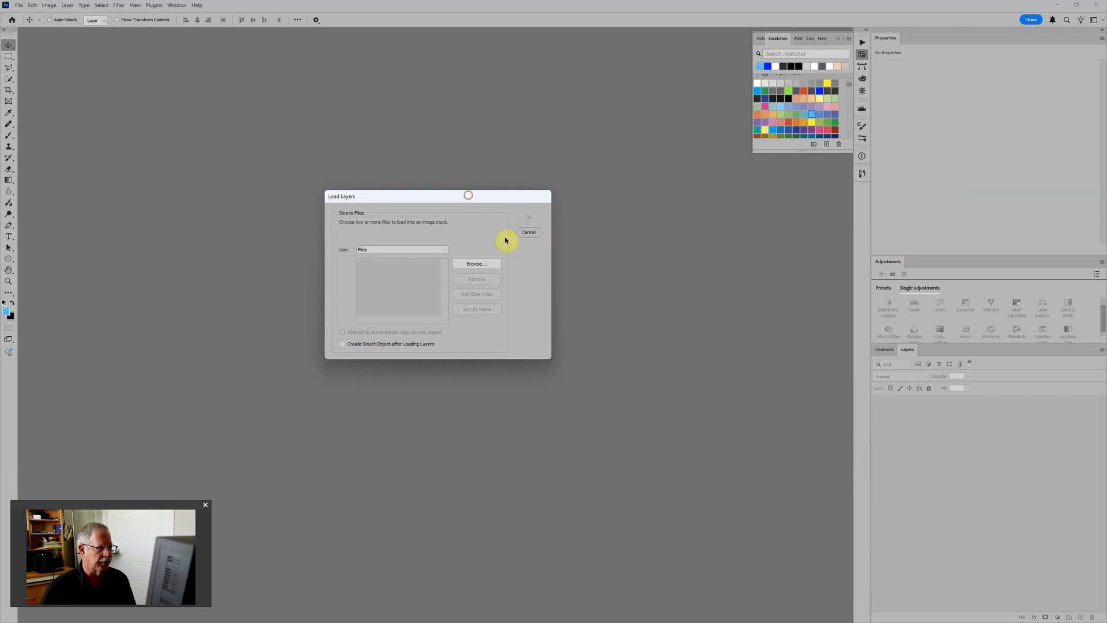
click(481, 267)
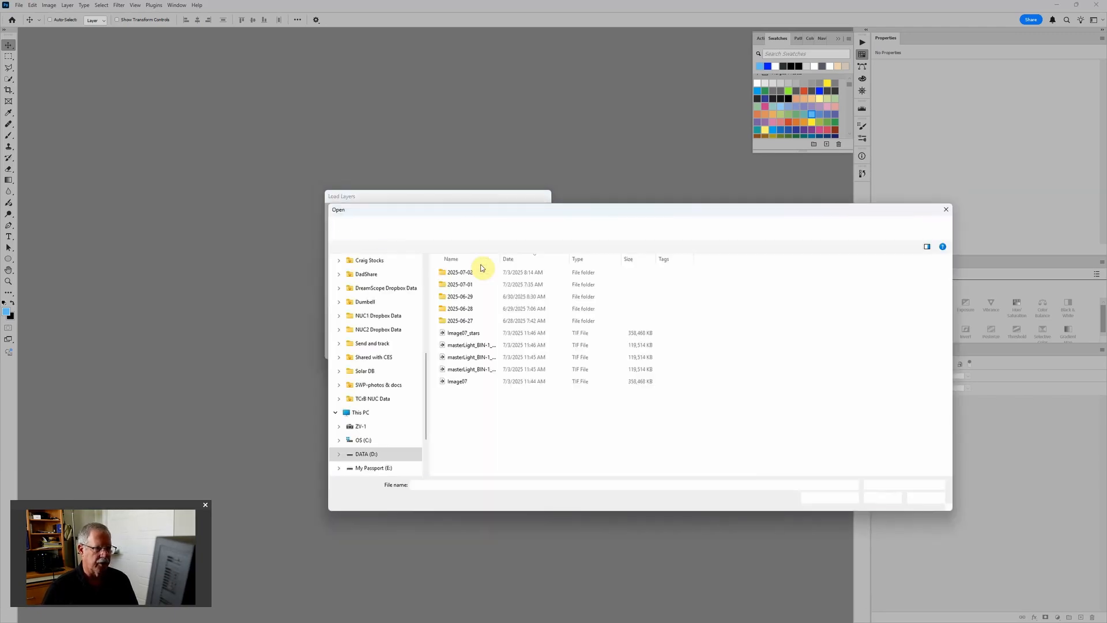
click(474, 333)
shift+click(470, 382)
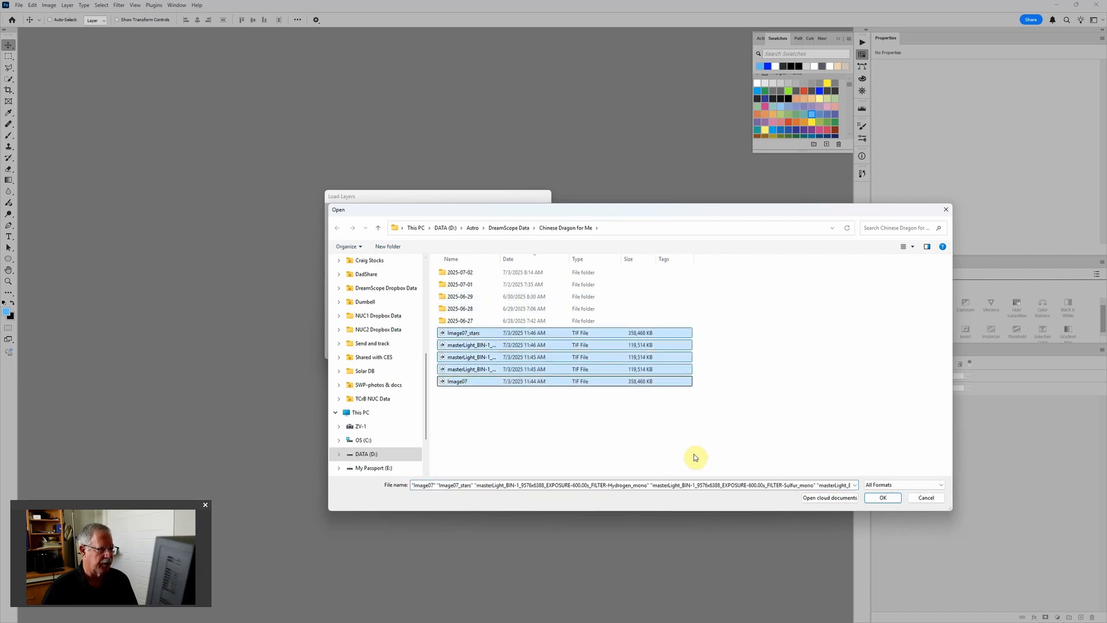
click(883, 497)
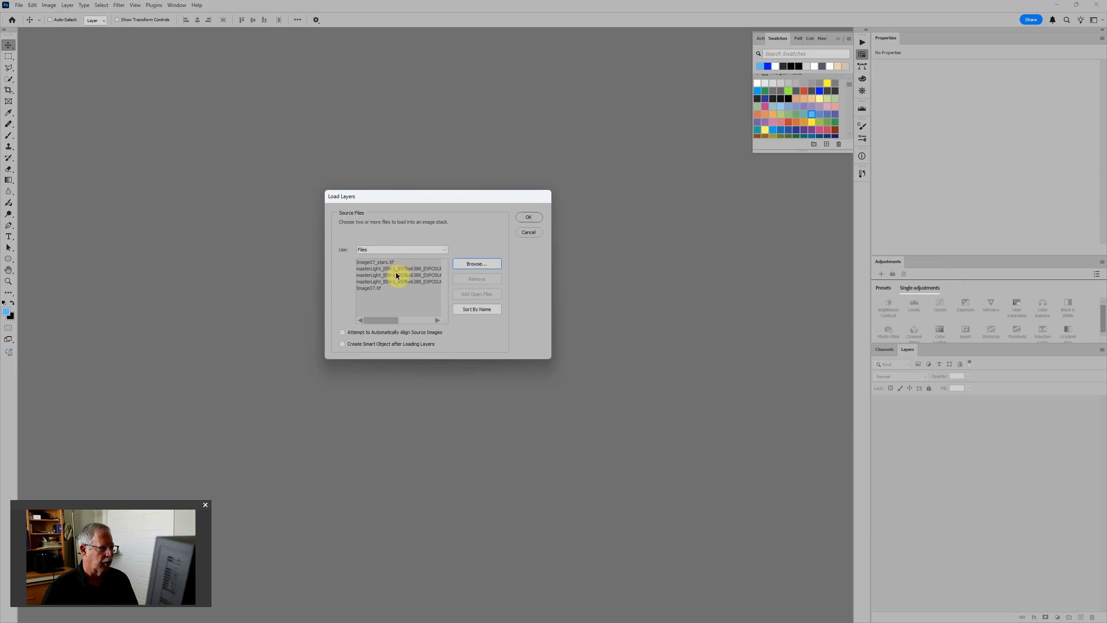
click(525, 218)
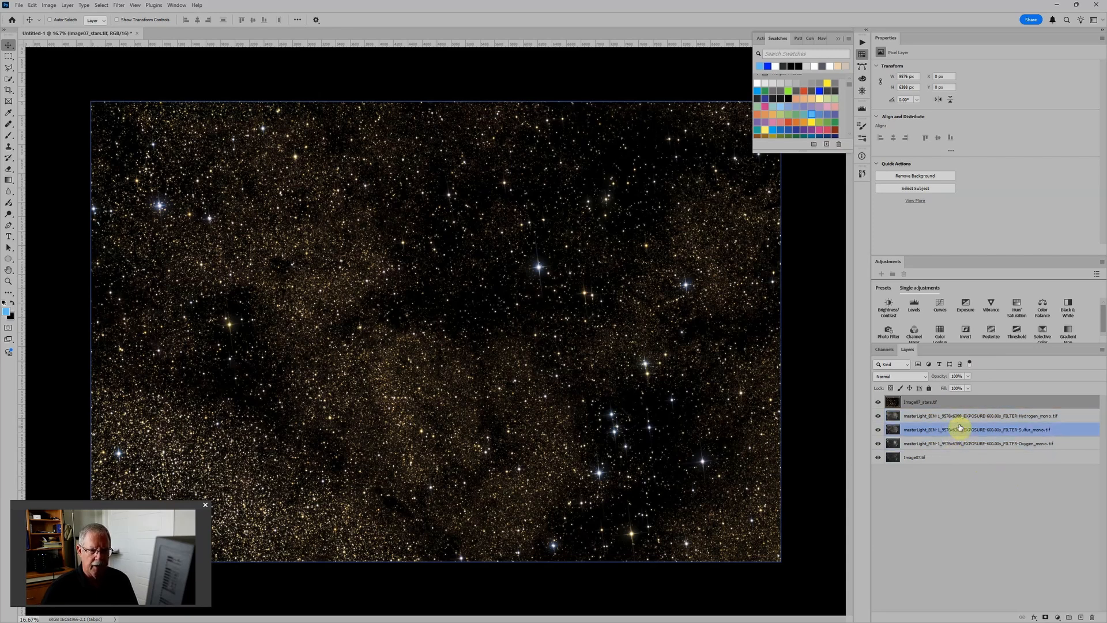
Step: Move the Oxygen layer above the Sulfur layer and run the Make Astro Layers Stars-H-O-S action with Image07_stars selected
drag(956, 444, 959, 425)
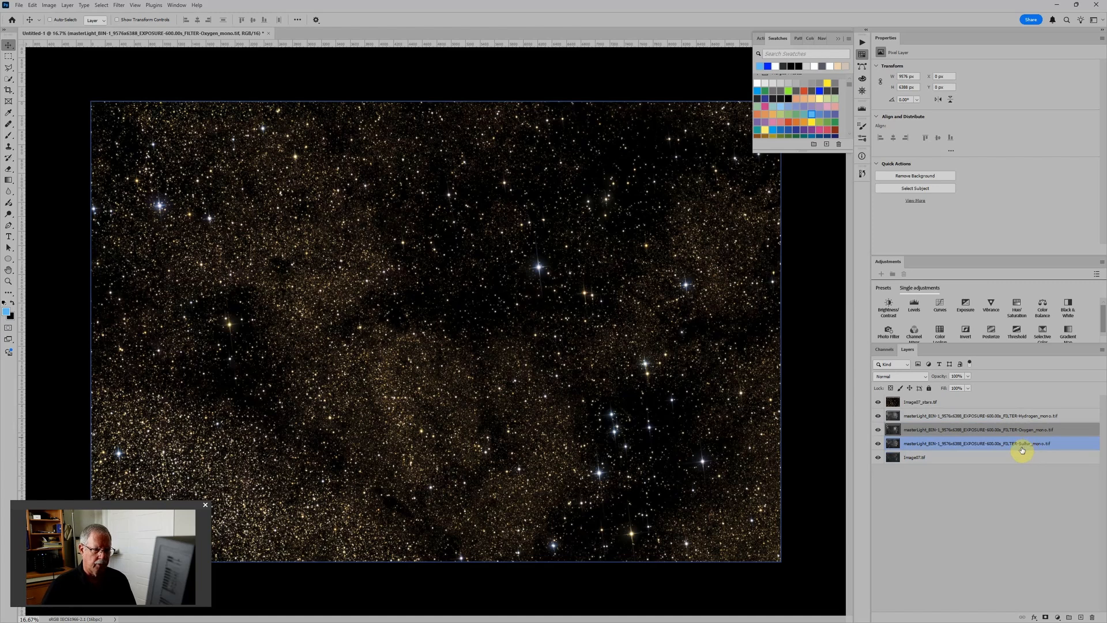
click(976, 401)
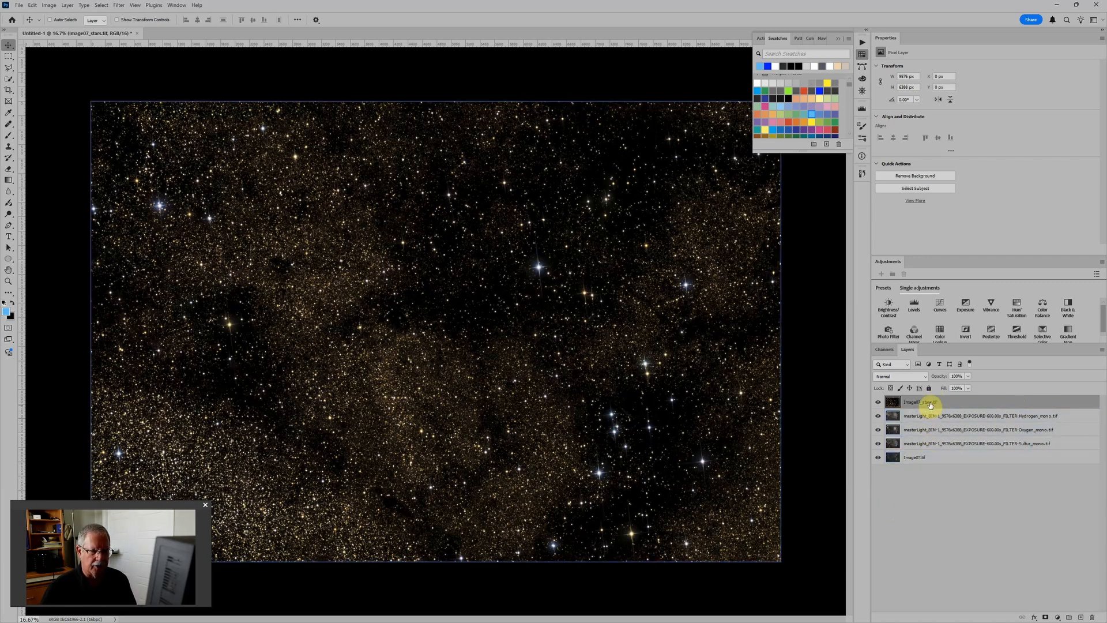
click(863, 42)
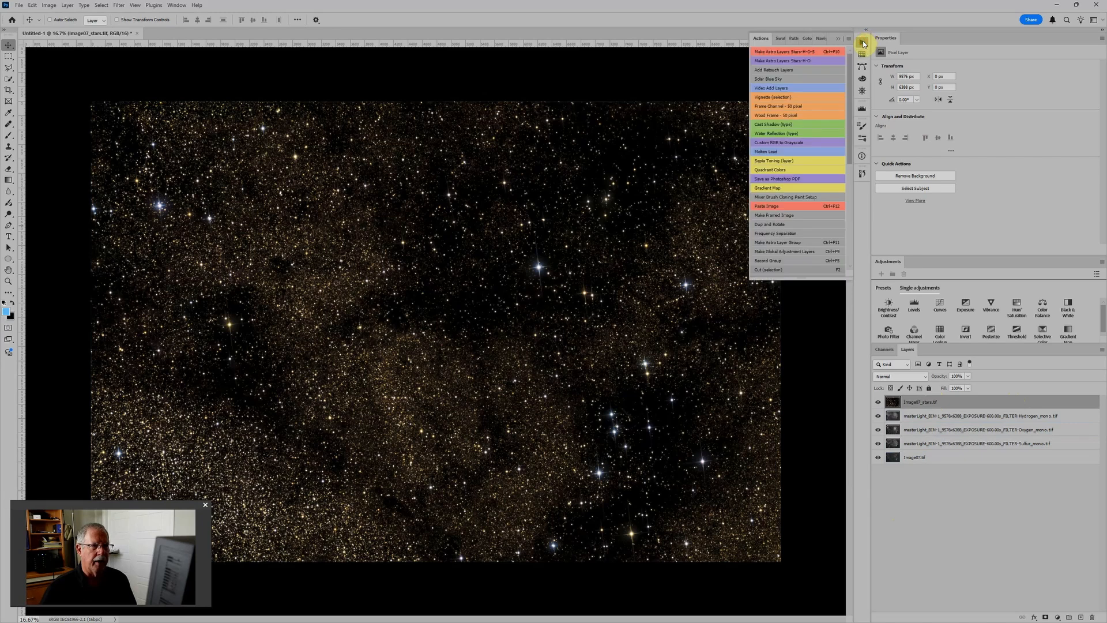
click(793, 53)
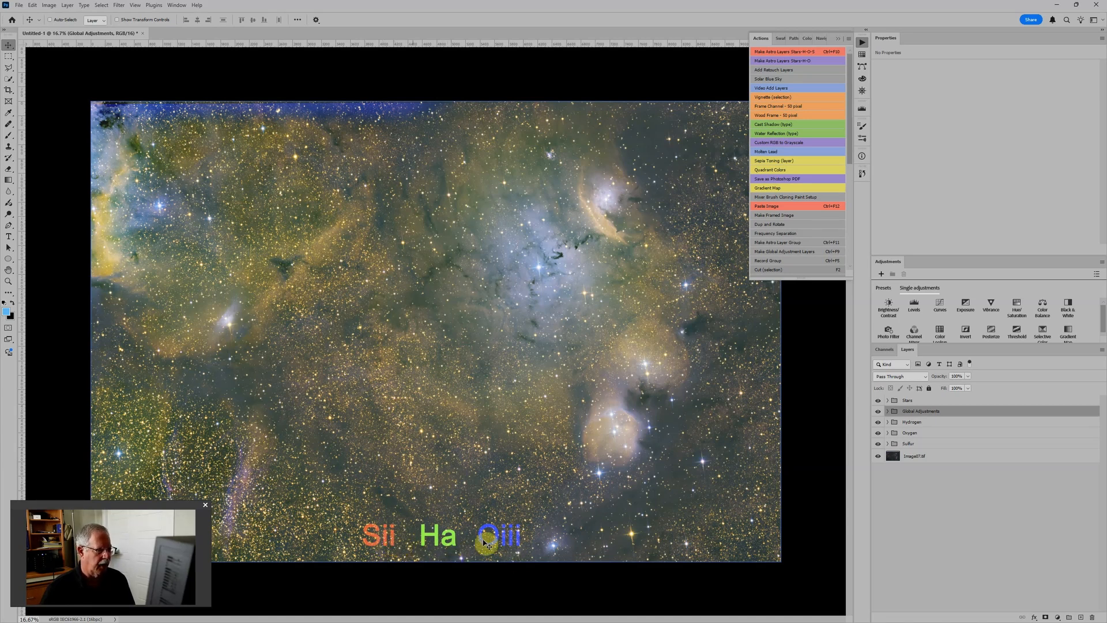
click(964, 457)
key(alt+bracketright)
key(alt+bracketright)
key(alt+bracketright)
key(alt+bracketright)
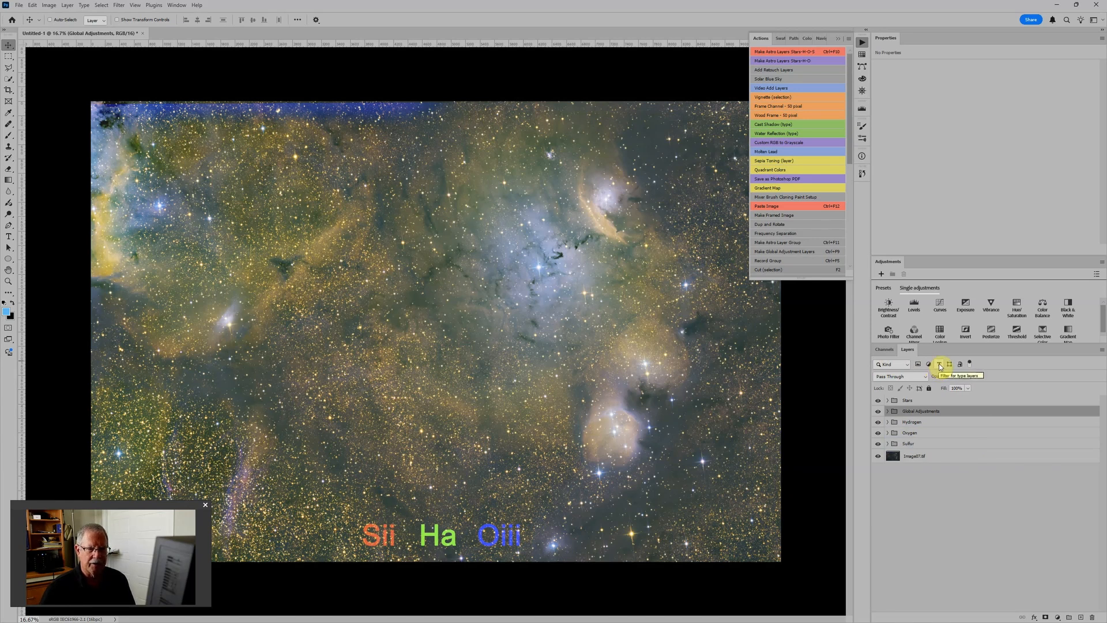
Step: Filter the layers by type, hide the Ha, Oiii and Sii text labels, clear the filter and close the action list
click(939, 366)
click(929, 403)
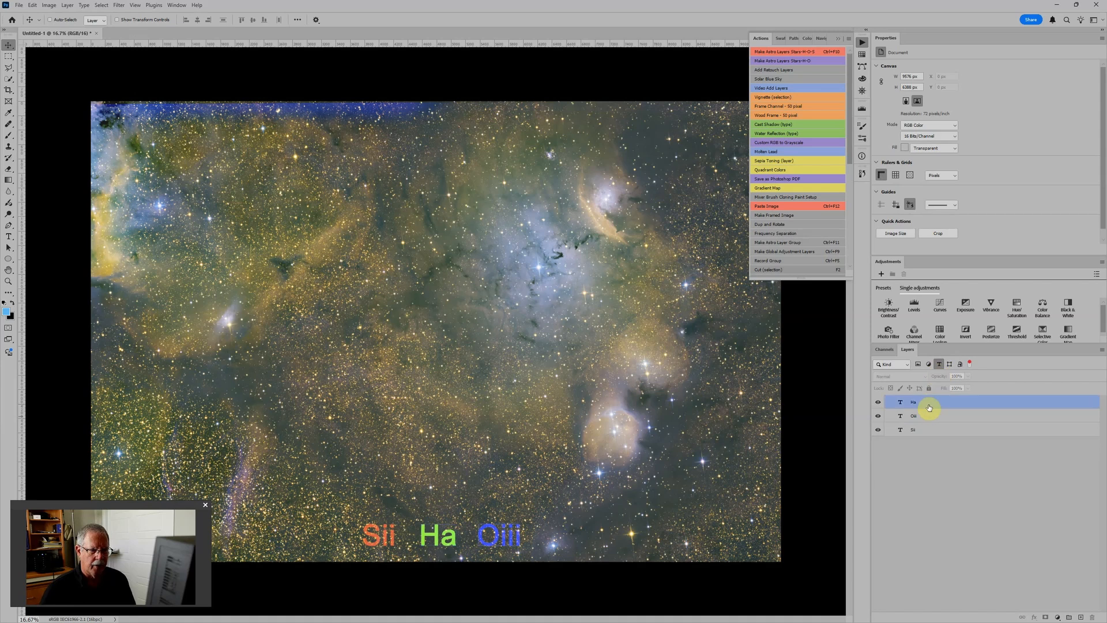
drag(877, 403, 880, 436)
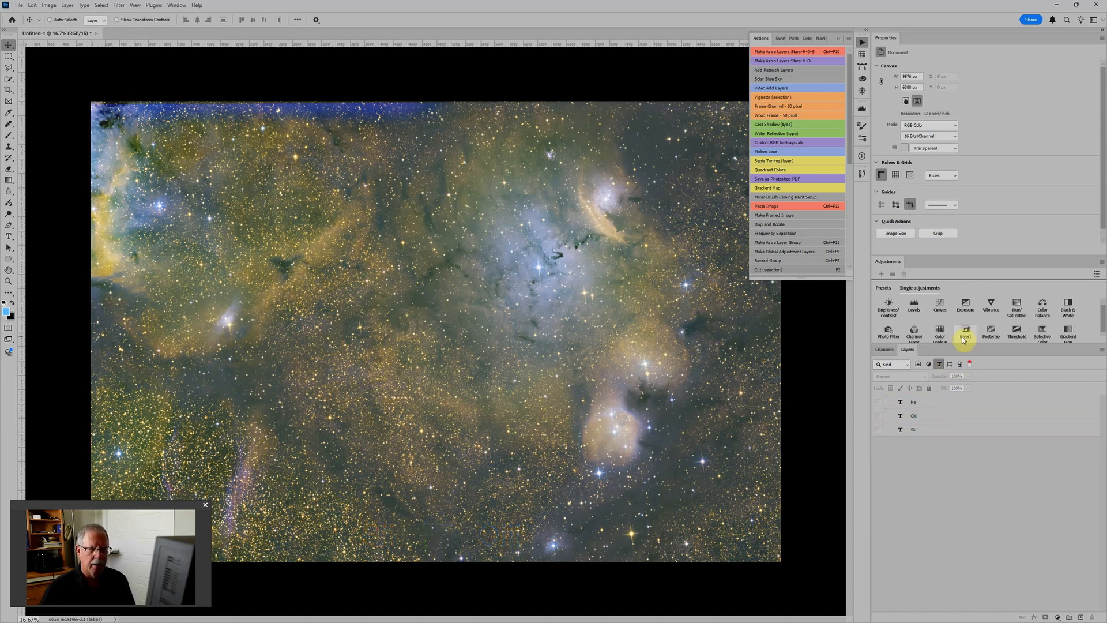
click(940, 366)
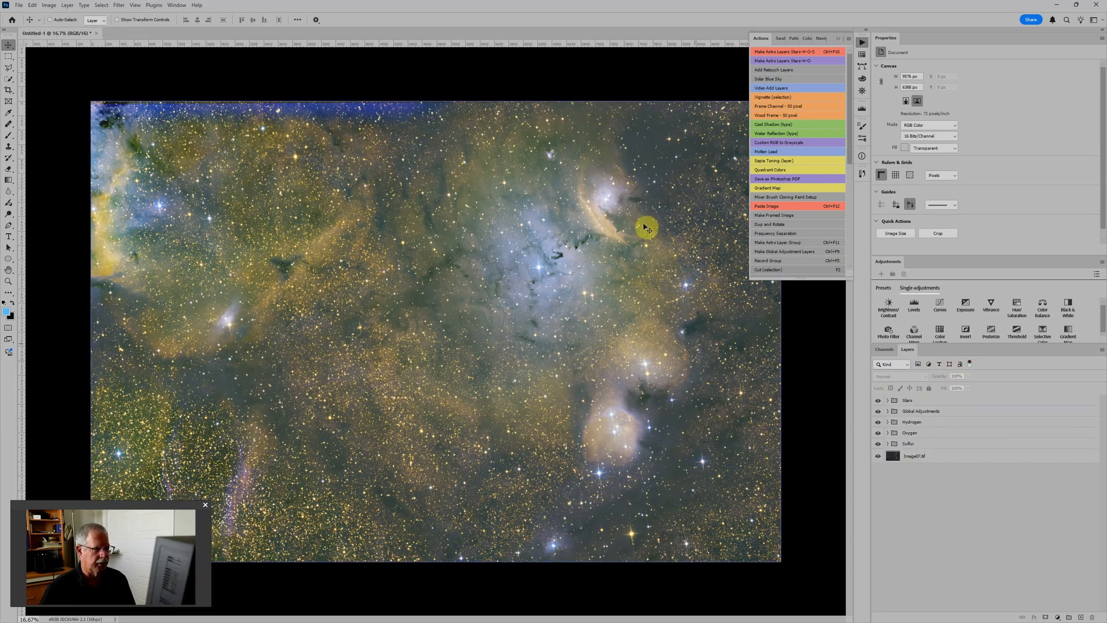
click(838, 39)
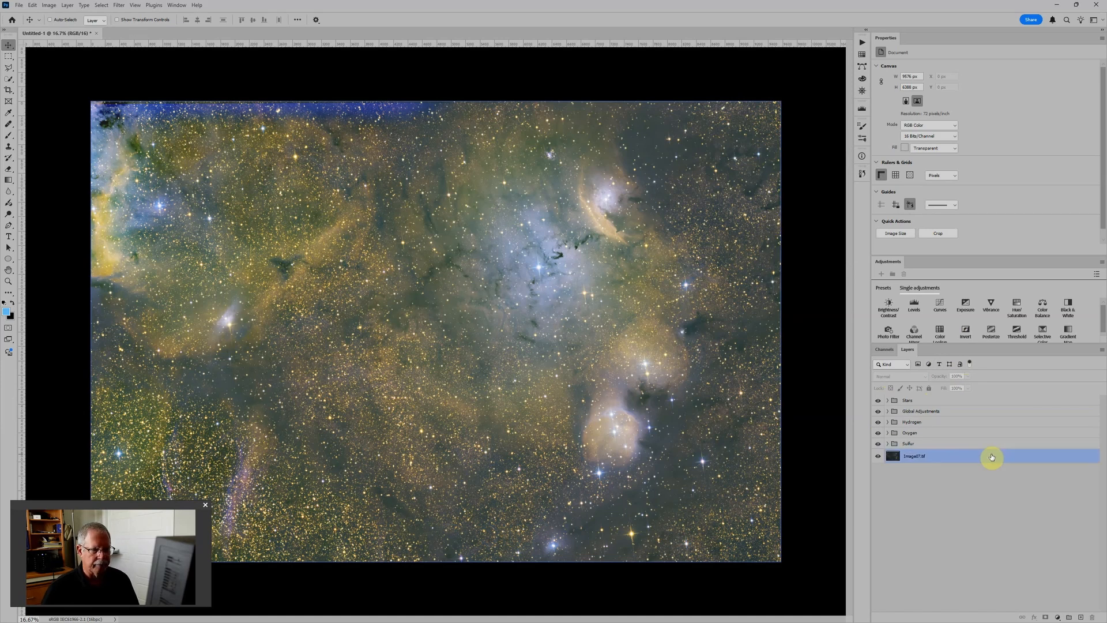
Step: Group the Image07.tif layer and name the group RGB
scroll(625, 297, down, 2)
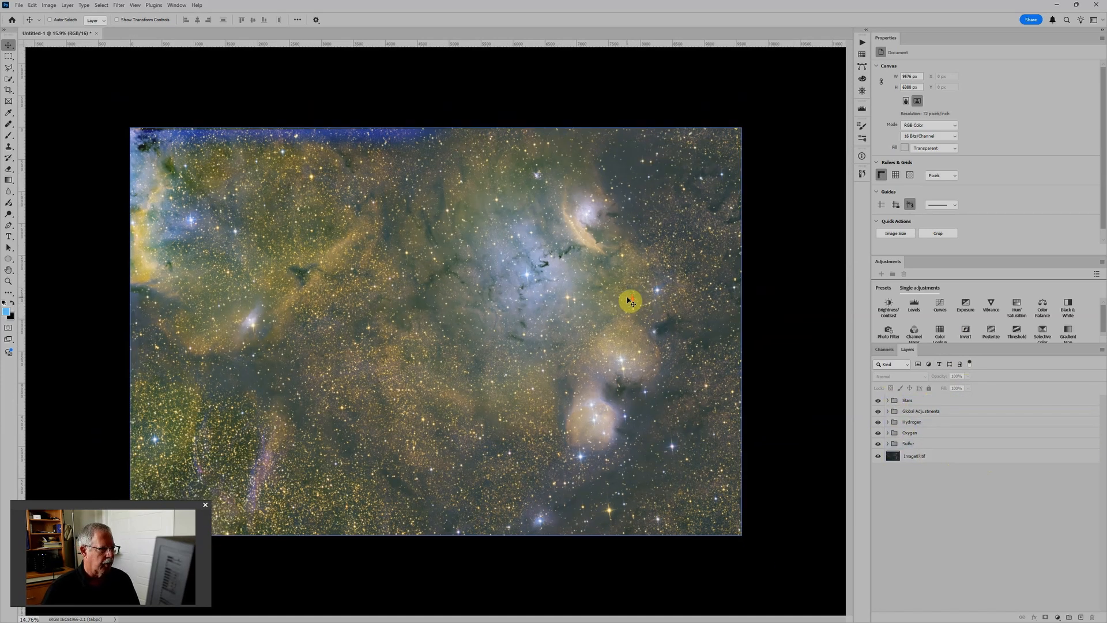
click(940, 457)
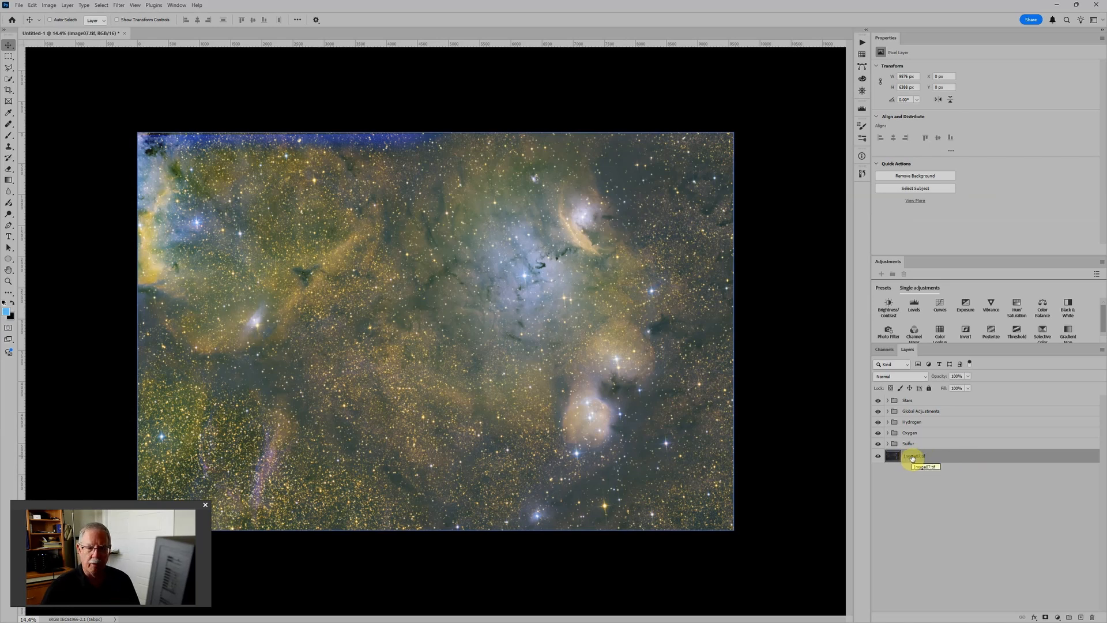
mouse_move(913, 458)
mouse_down()
mouse_move(927, 415)
mouse_move(919, 458)
mouse_up()
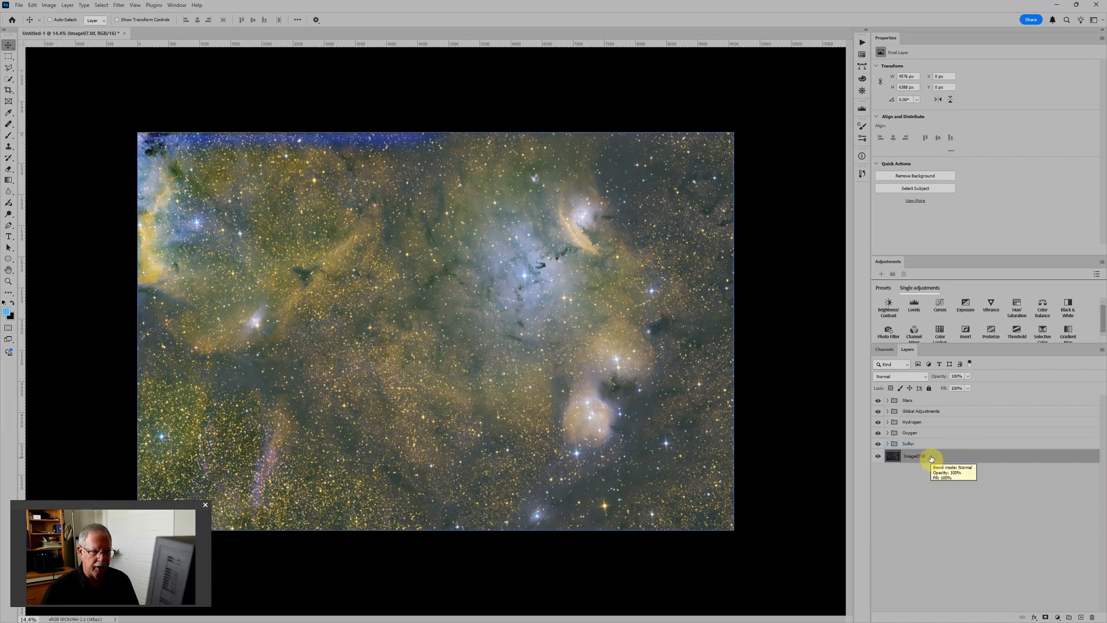
key(ctrl+g)
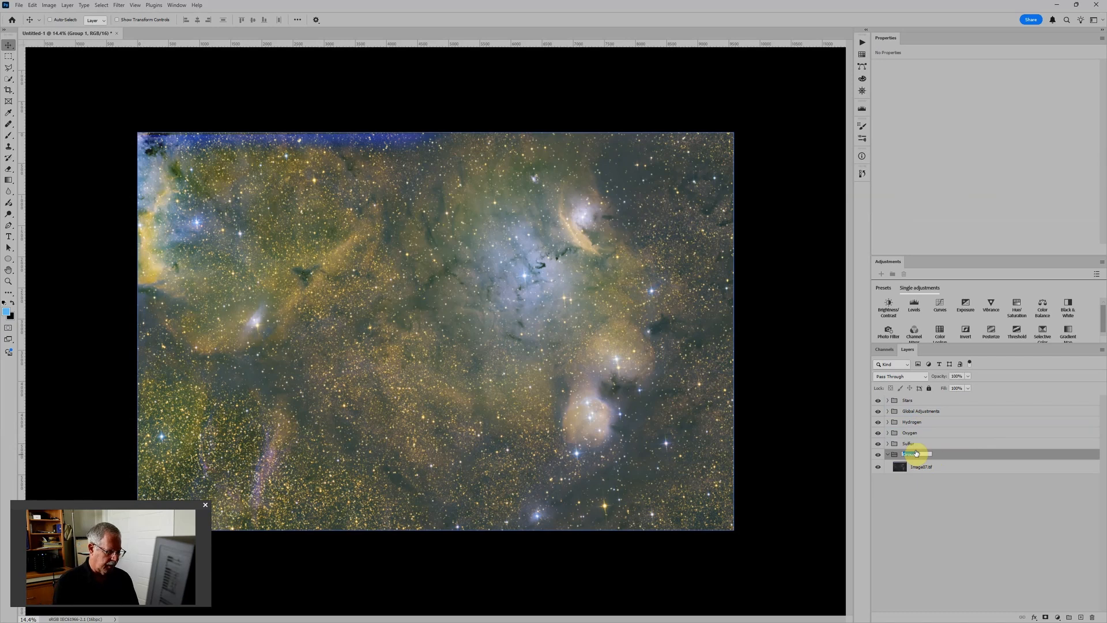
key(Return)
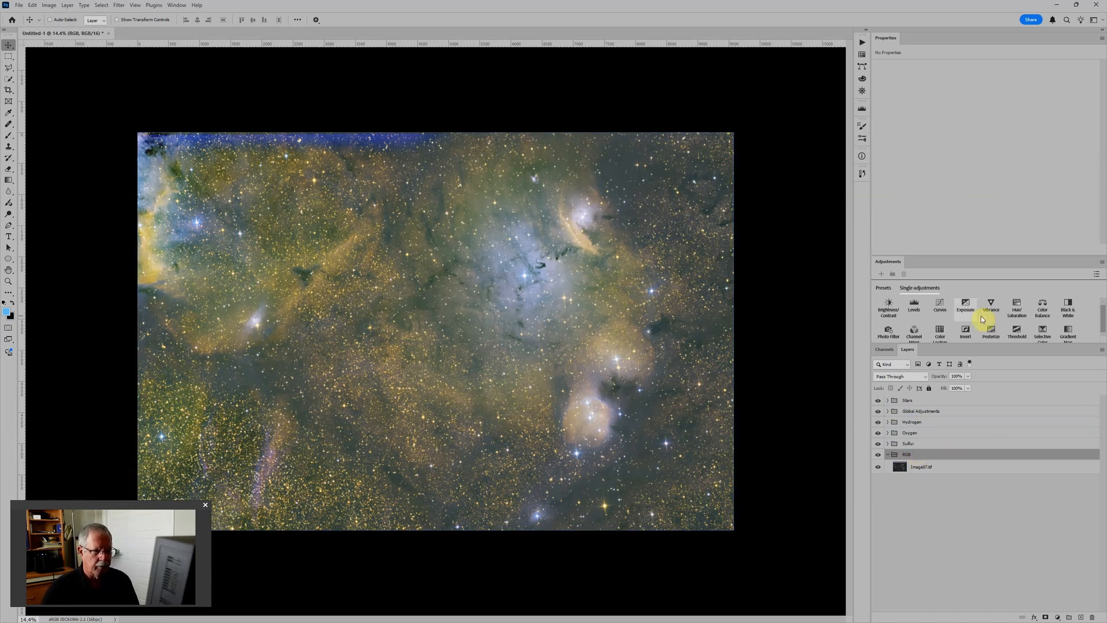
Step: Add a Levels adjustment layer inside the RGB group, and collapse and hide the group
click(914, 306)
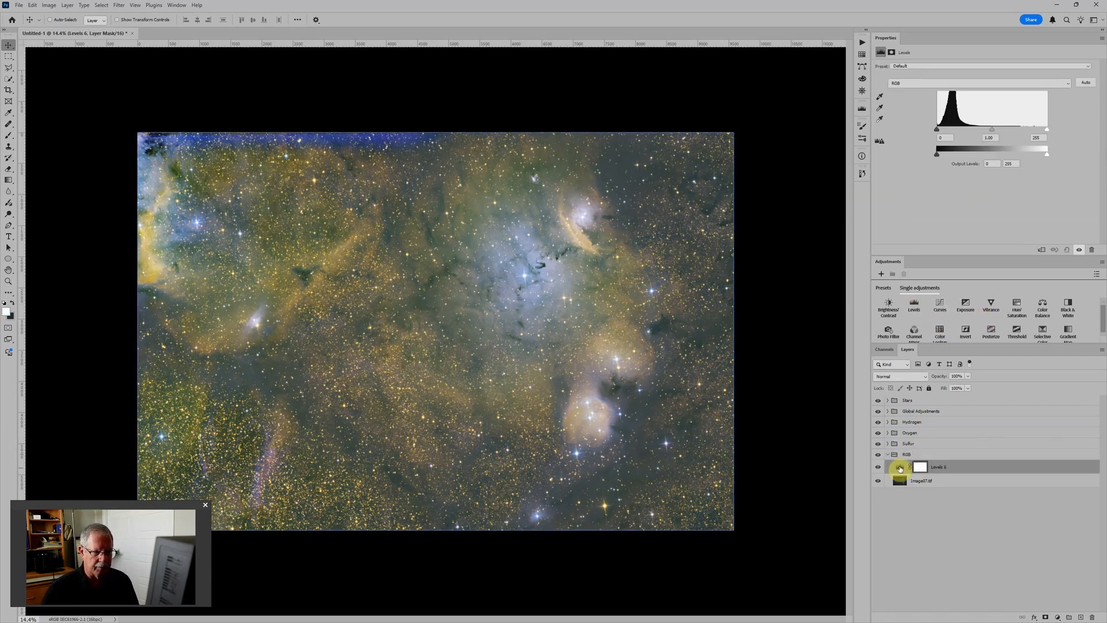
click(887, 455)
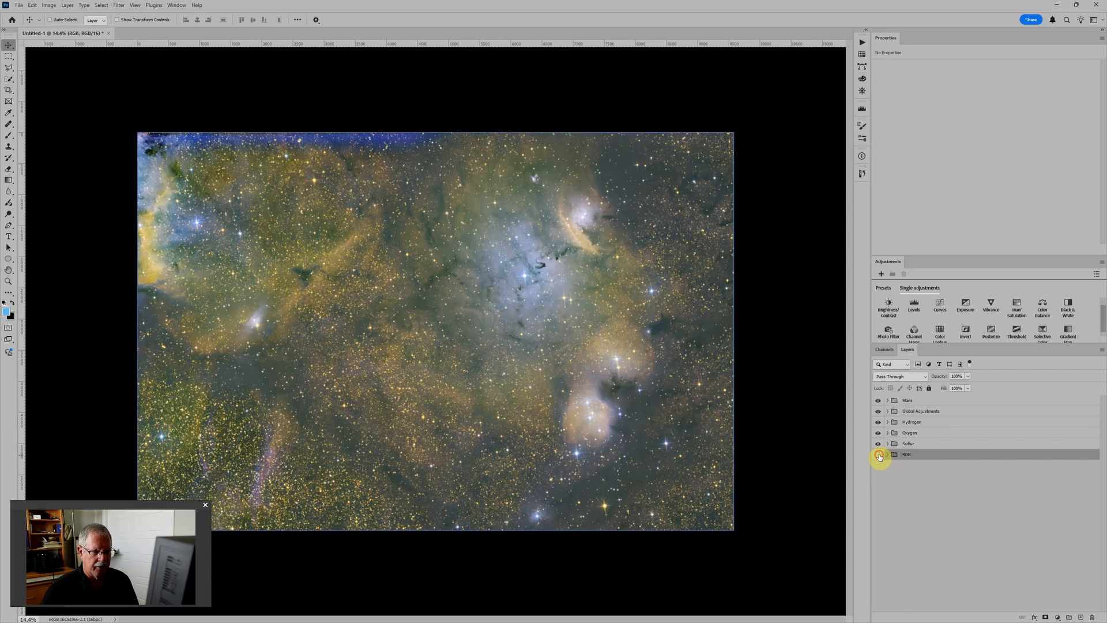
click(878, 455)
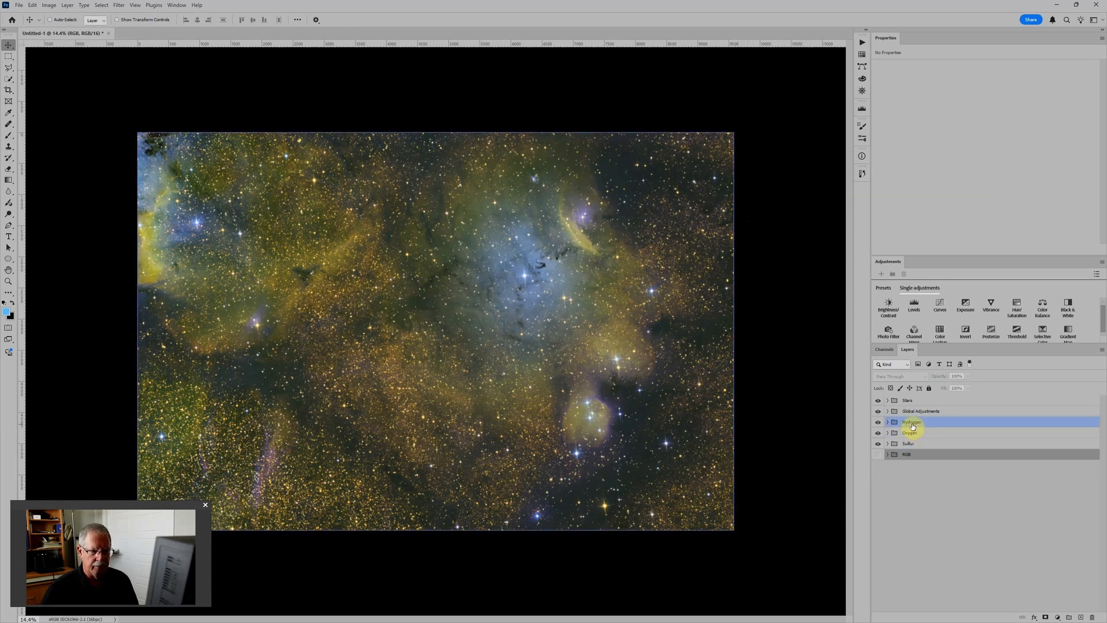
Step: Hide the Stars, Global Adjustments, Hydrogen and Oxygen groups and expand the Sulfur group
drag(878, 400, 878, 431)
click(889, 444)
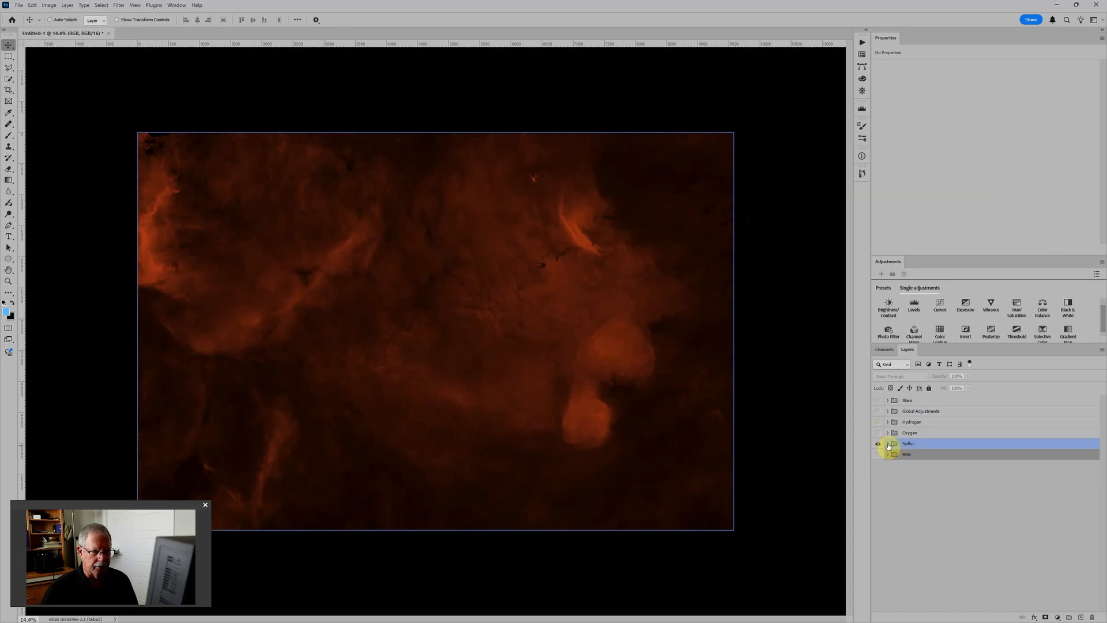
click(888, 444)
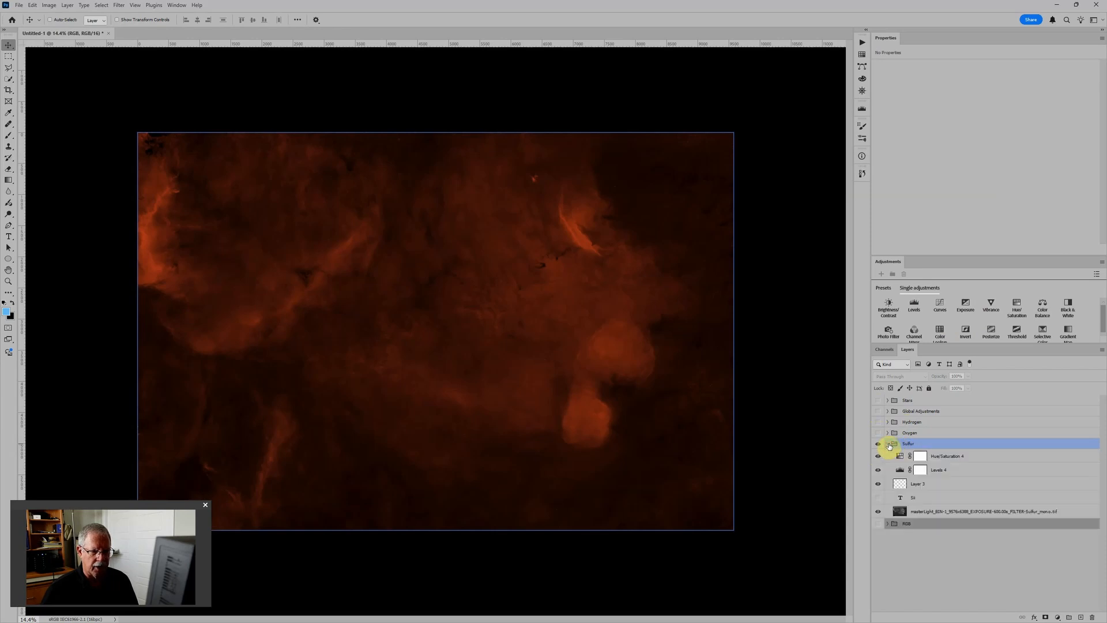
Step: Hide the Sulfur group's Hue/Saturation layer and set the white input of its Levels layer to 211
click(880, 457)
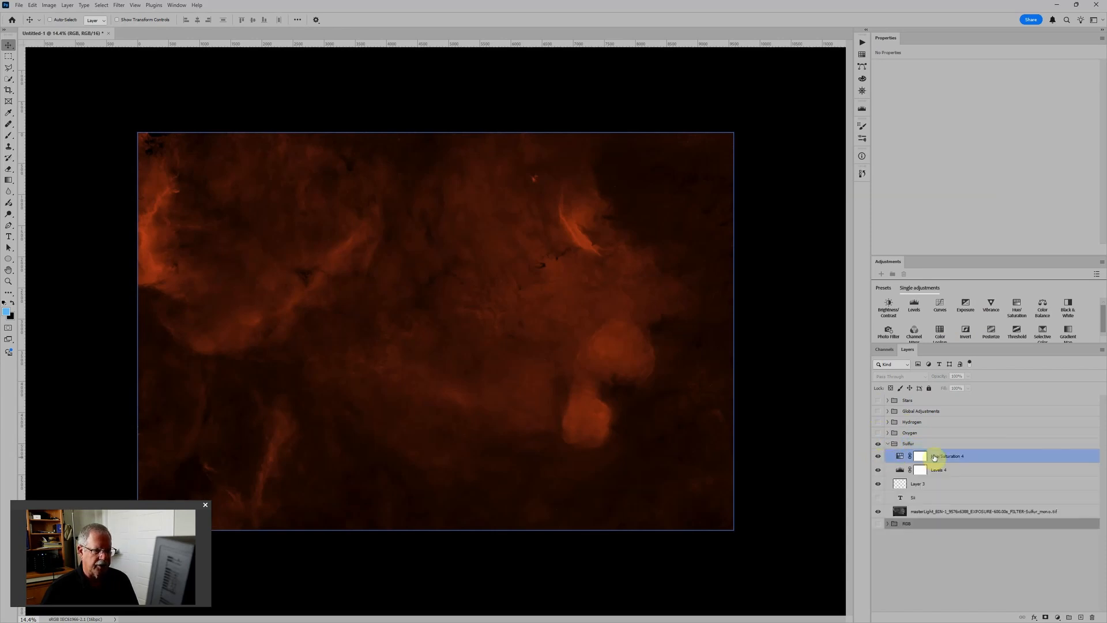
click(879, 457)
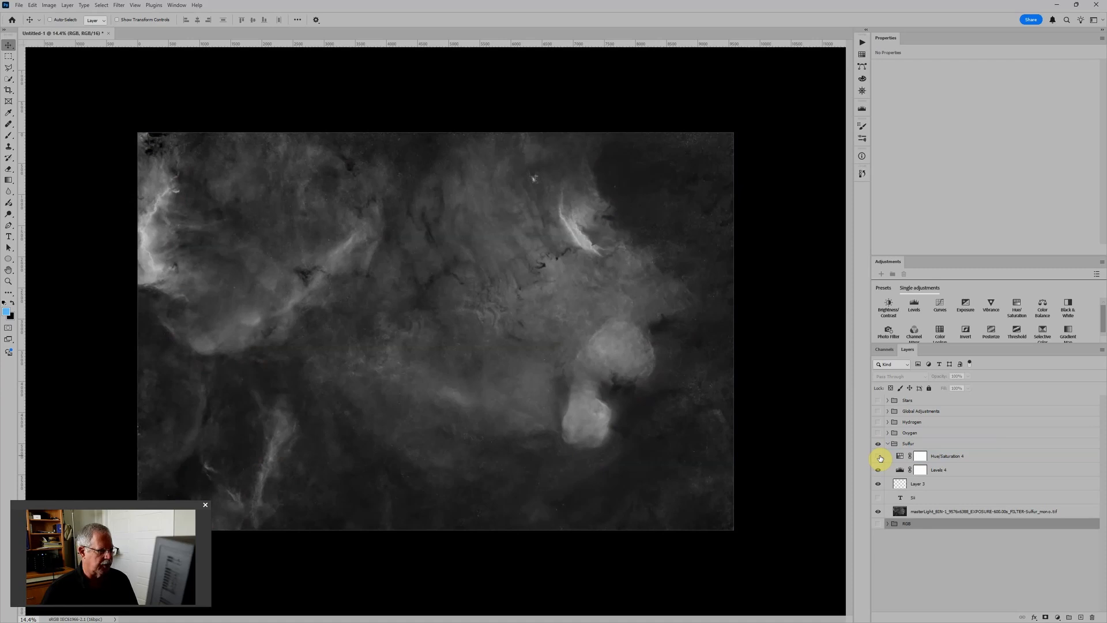
click(902, 472)
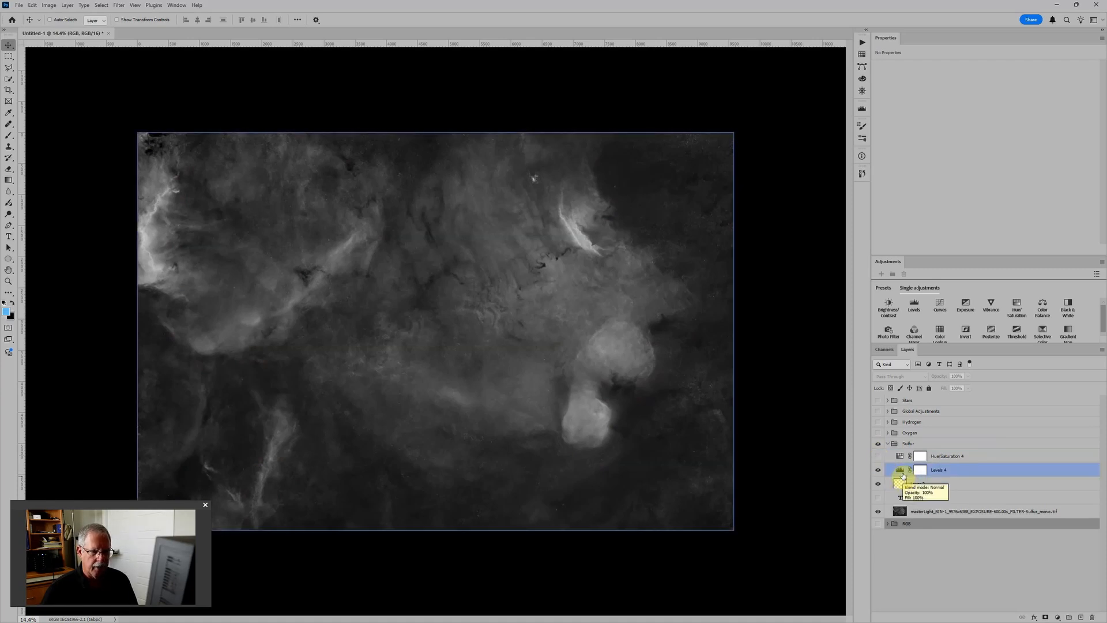
click(903, 474)
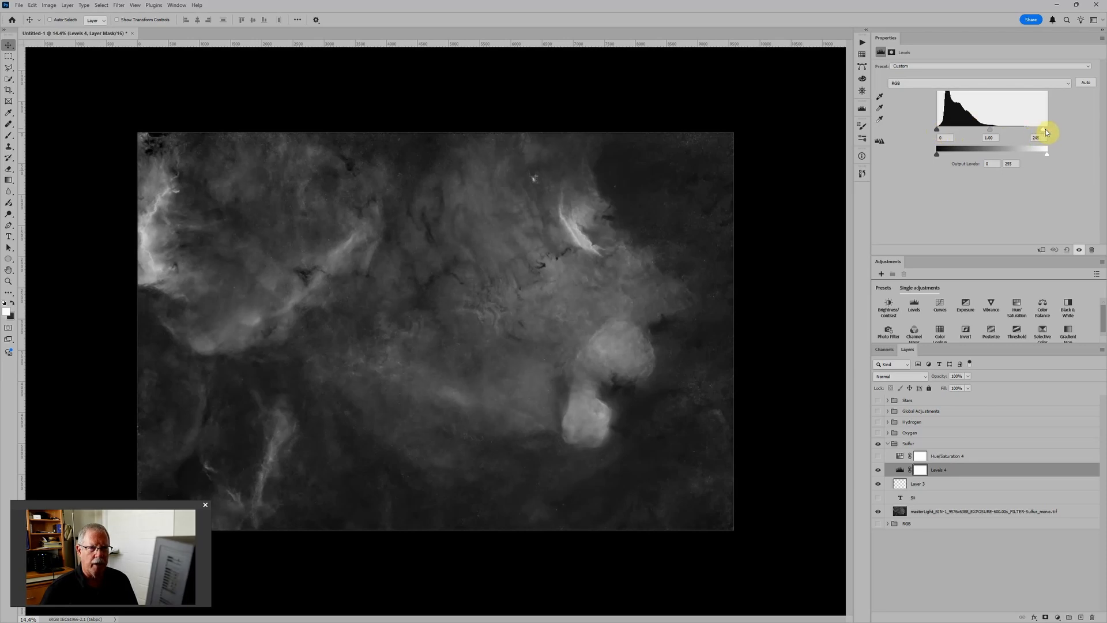
drag(1047, 133, 1036, 134)
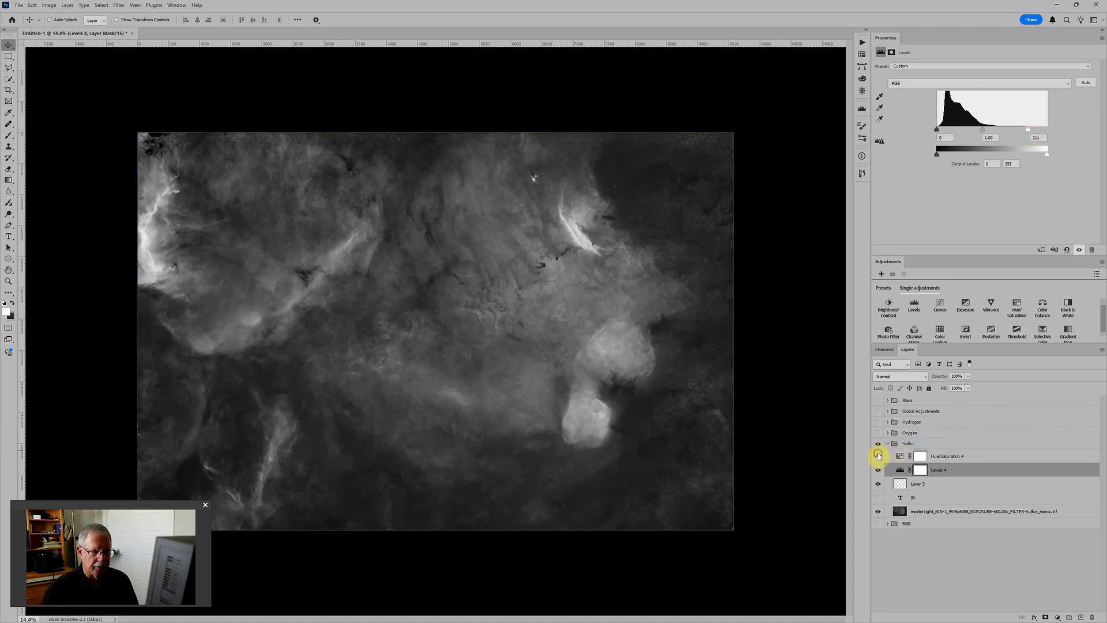
Step: Show the Sulfur group's Hue/Saturation layer again, and collapse and hide the group
click(879, 455)
click(887, 444)
click(879, 443)
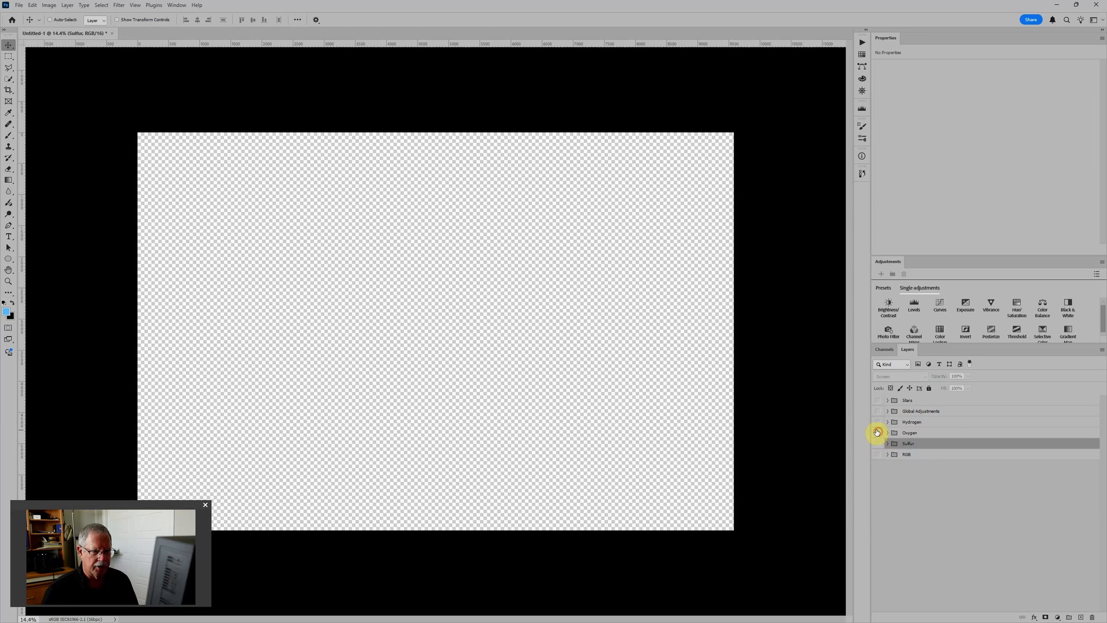
Step: Show and expand the Oxygen group, hide its Hue/Saturation layer and set its Levels inputs to black 2 and white 232
click(877, 432)
click(891, 434)
click(887, 433)
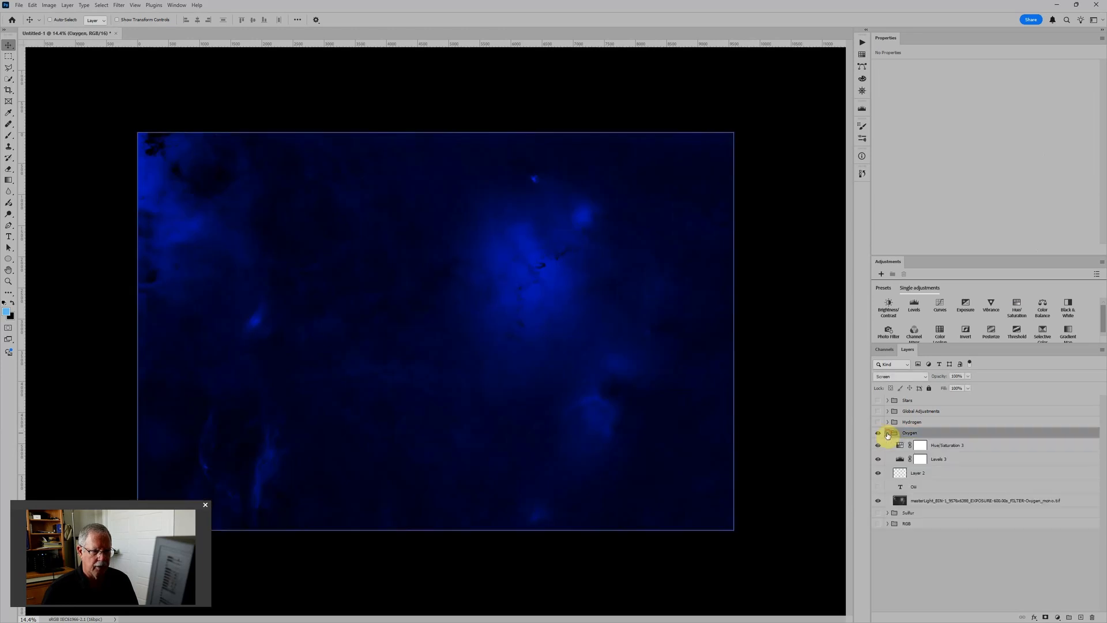
click(885, 445)
click(878, 445)
click(902, 460)
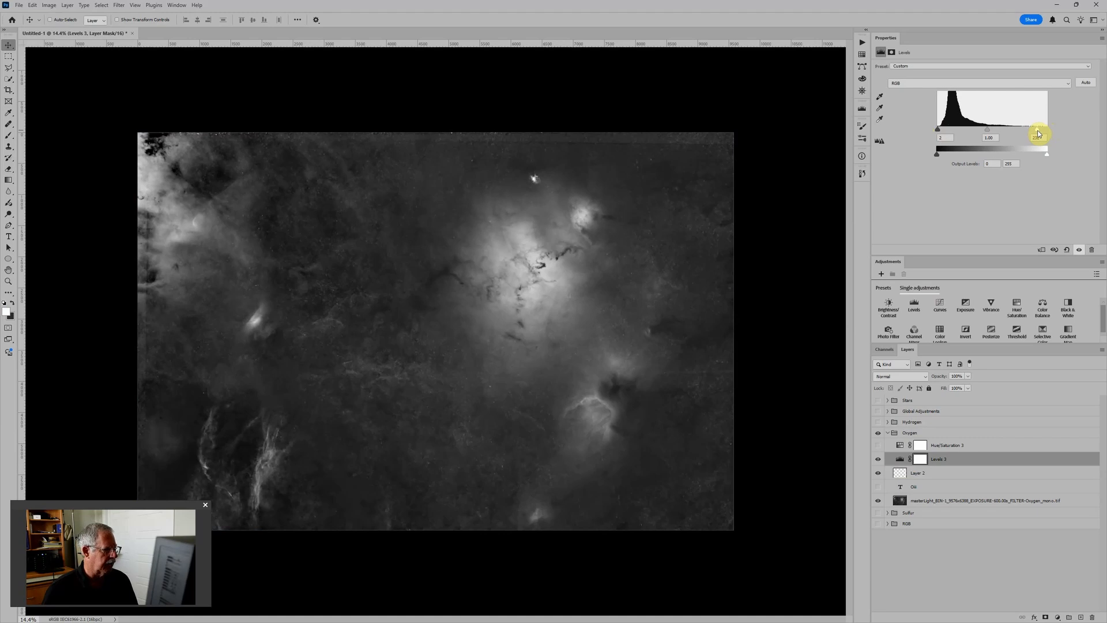
Step: Show the Oxygen group's Hue/Saturation layer again, and collapse and hide the group
click(878, 445)
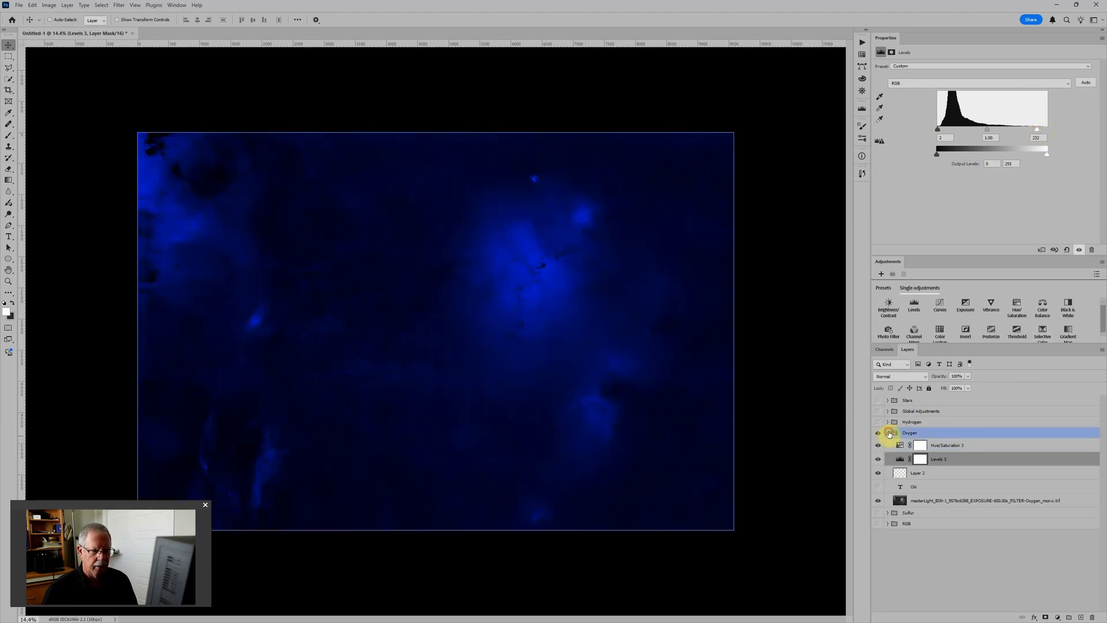
click(888, 433)
click(879, 433)
Step: Show and expand the Hydrogen group and hide its Hue/Saturation layer
click(878, 422)
click(888, 423)
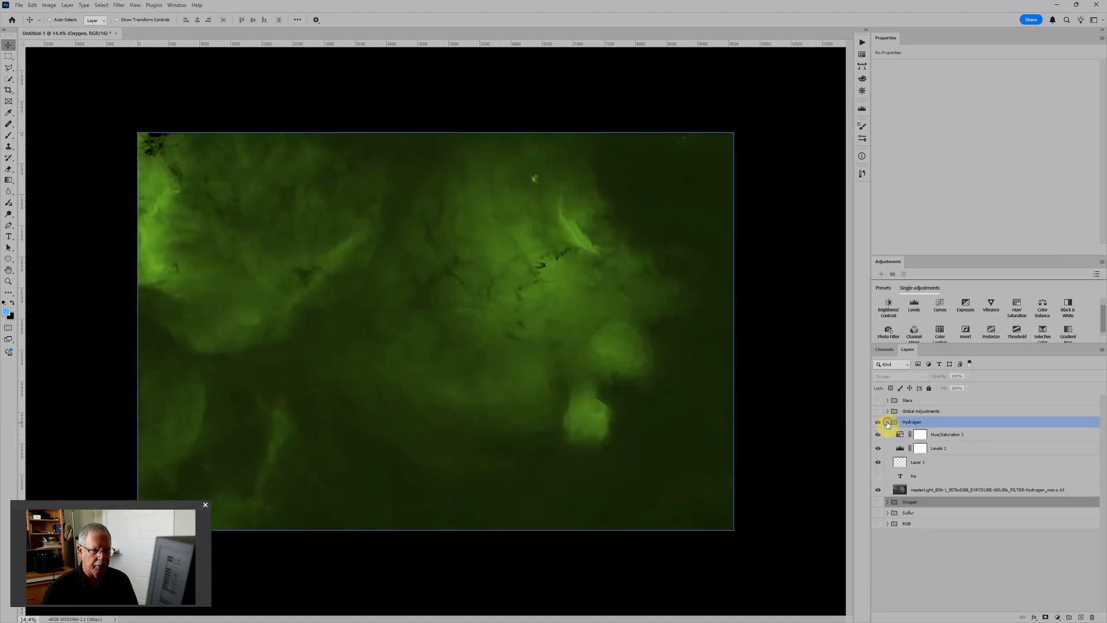
click(887, 434)
click(878, 435)
Step: Set the Hydrogen group's Levels inputs to black 19 and white 216
click(900, 448)
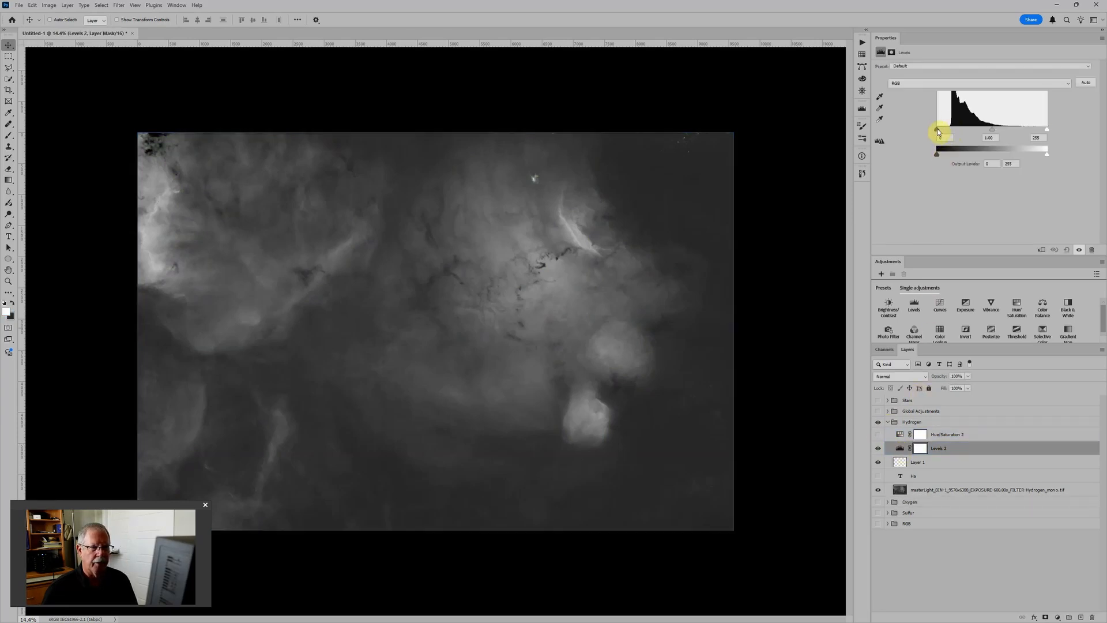
drag(940, 132, 944, 132)
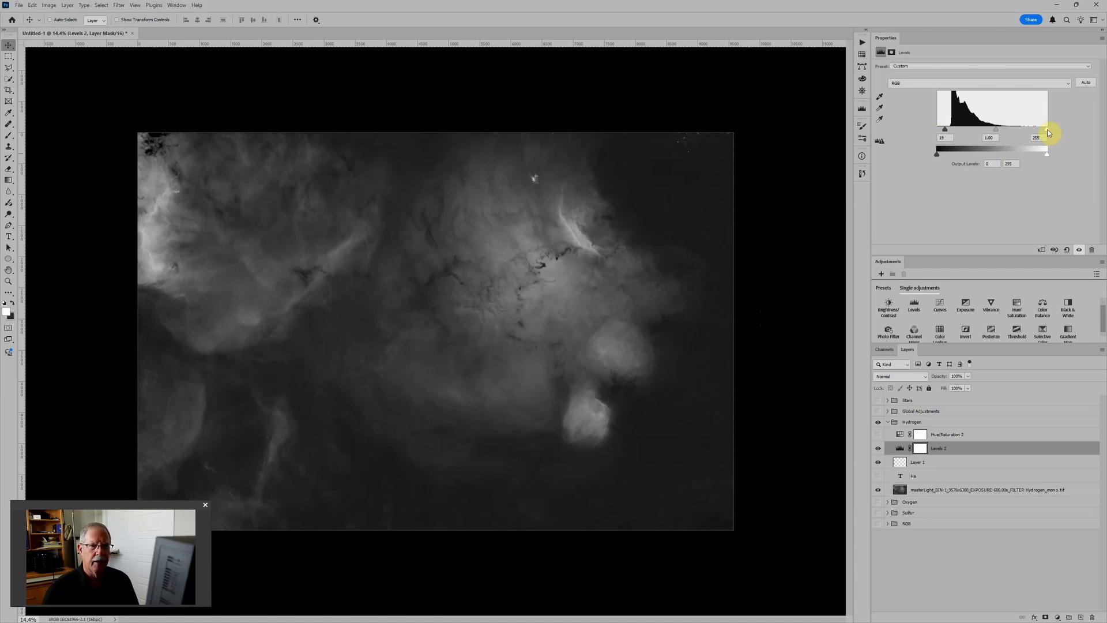
drag(1048, 133, 1032, 133)
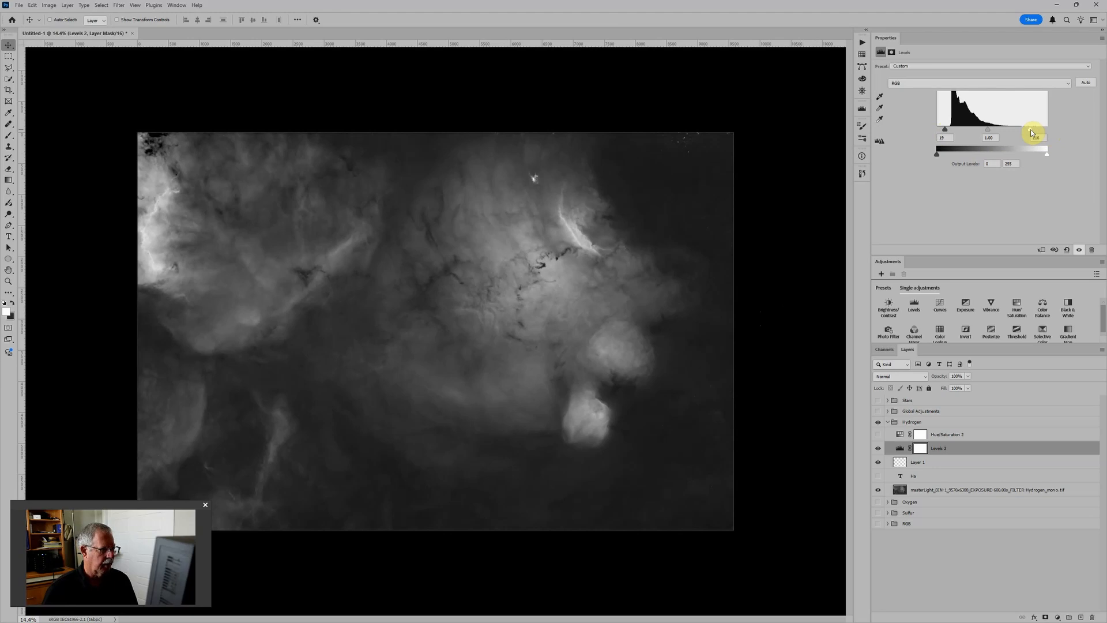
Step: Show the Hydrogen group's Hue/Saturation layer again and make the Oxygen and Sulfur groups visible
click(877, 434)
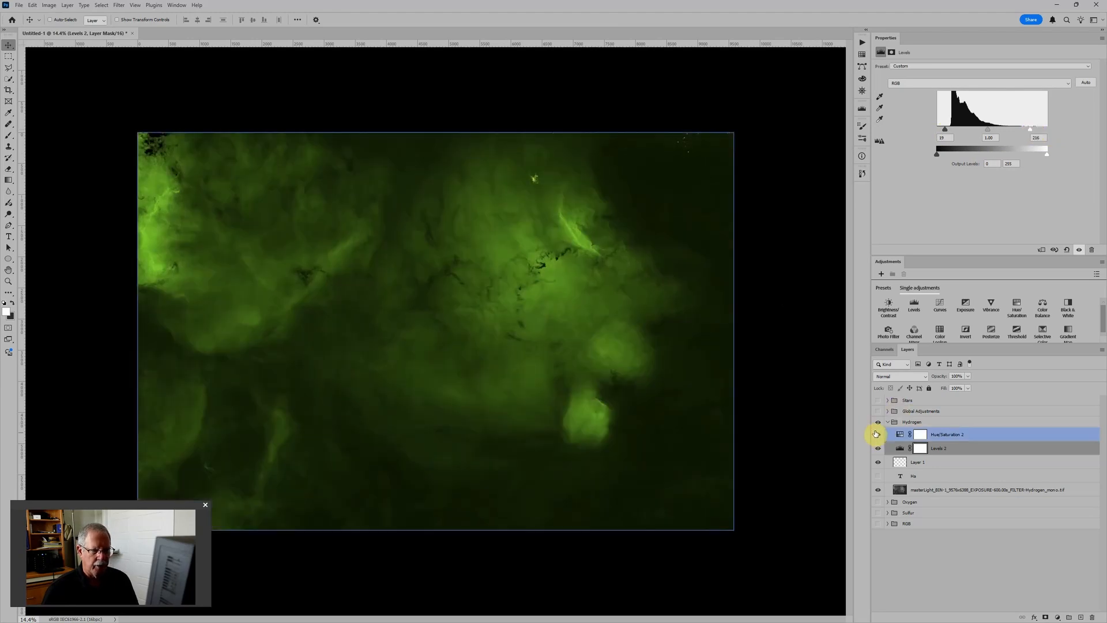
click(878, 502)
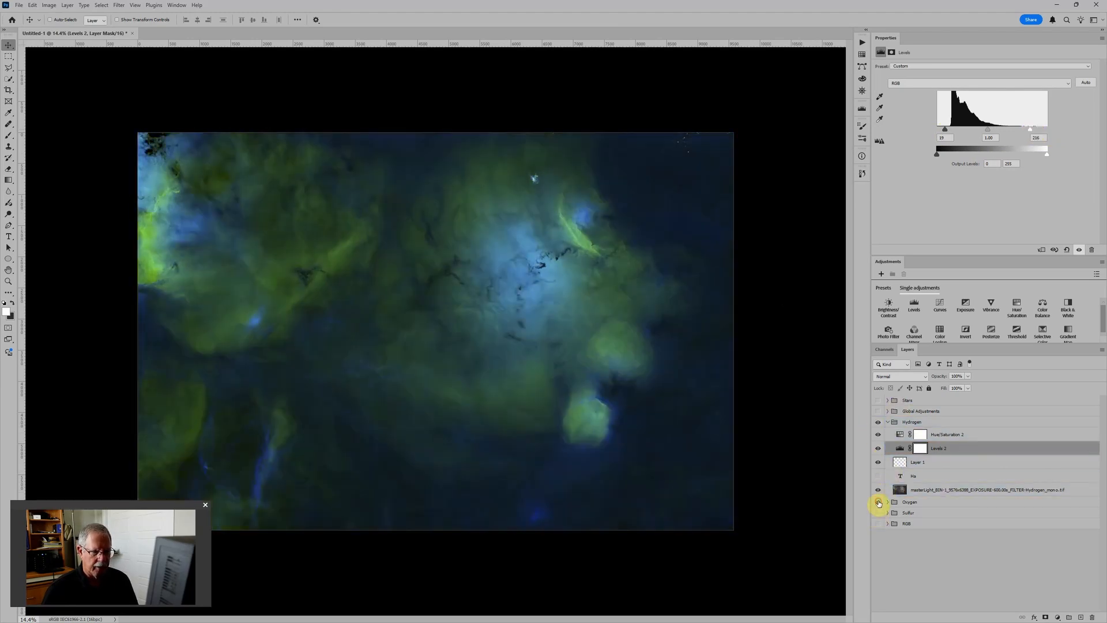
click(878, 513)
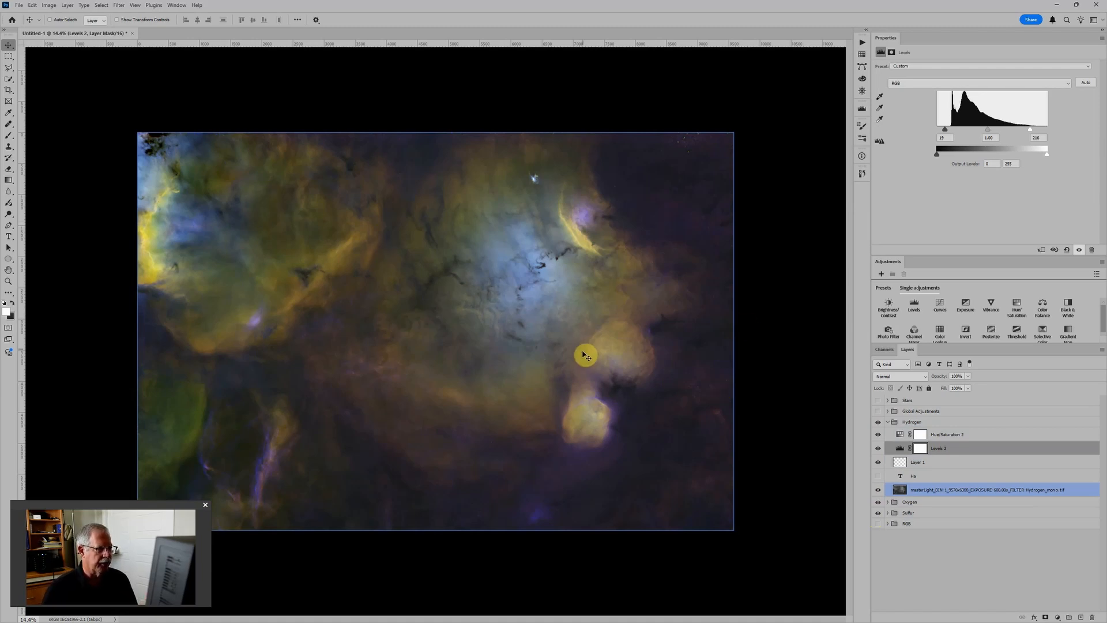
Step: Expand the Sulfur group and set the black input of its Levels layer to 4
scroll(586, 353, down, 2)
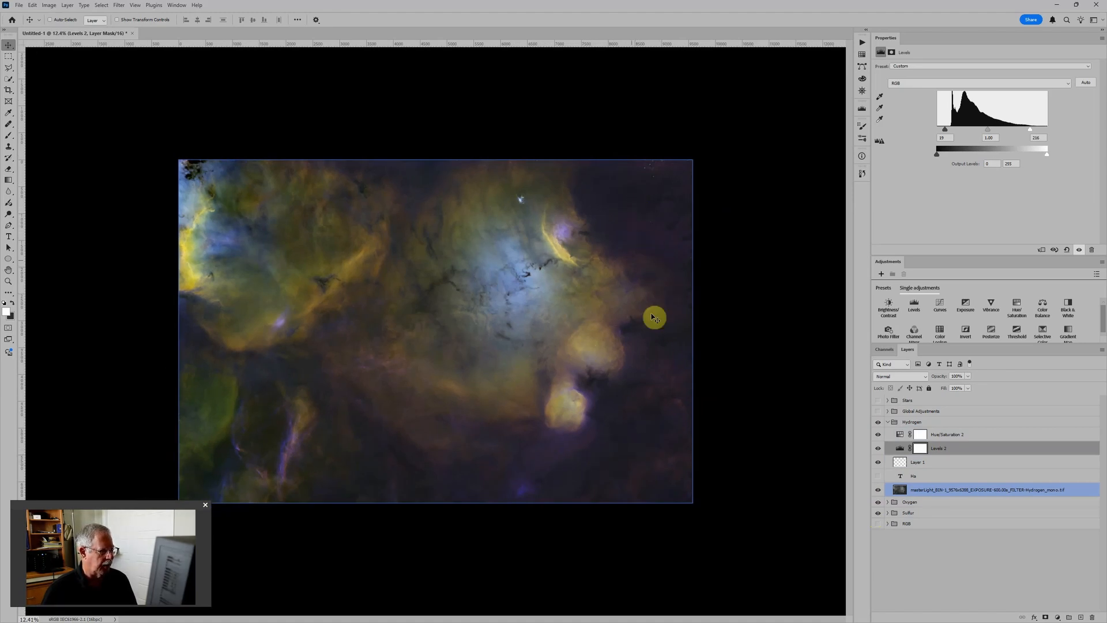
click(918, 453)
click(891, 513)
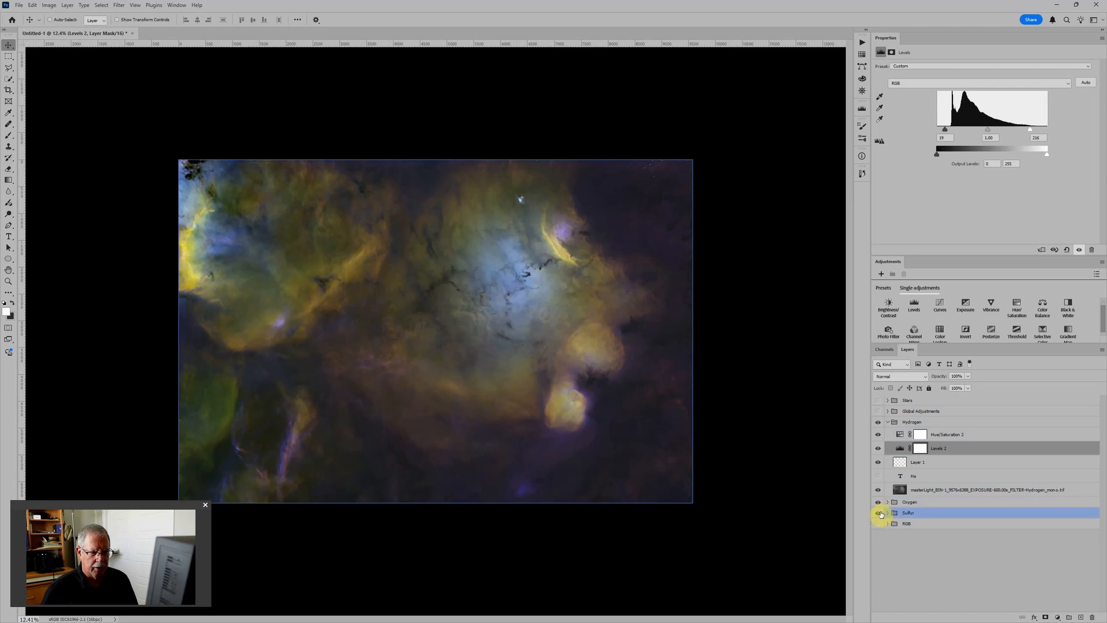
click(922, 503)
click(907, 512)
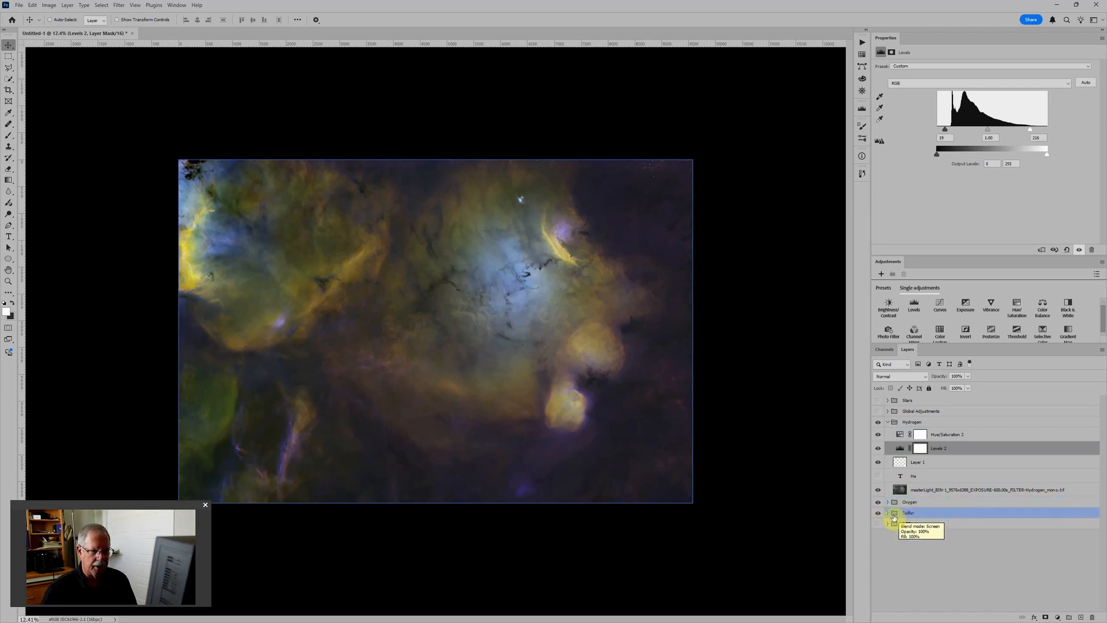
click(887, 513)
click(900, 539)
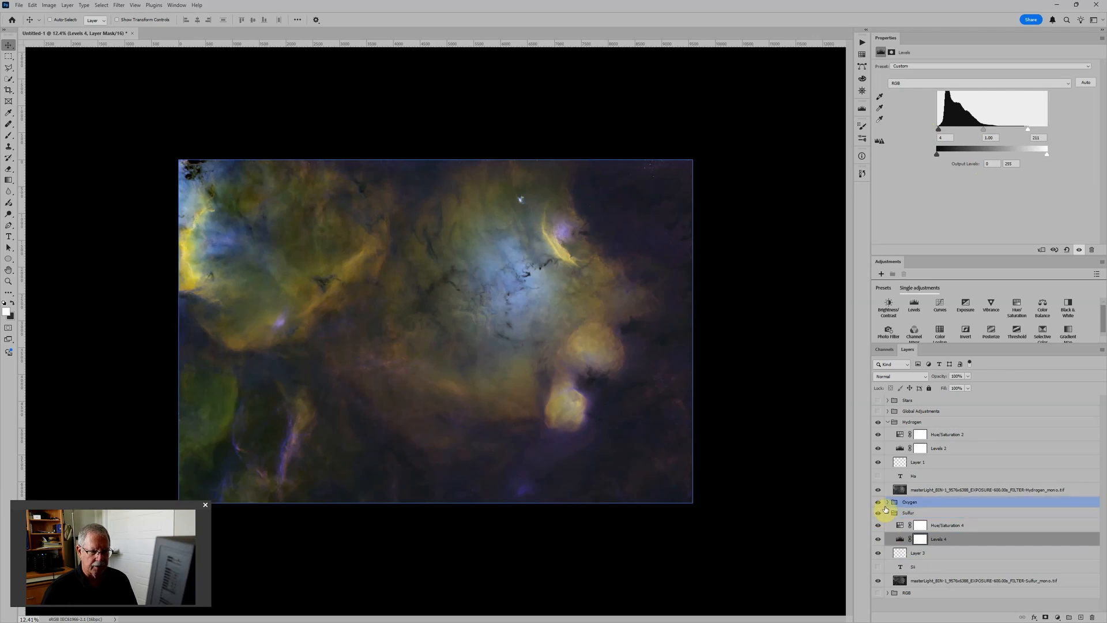
Step: Expand the Oxygen group and set the black input of its Levels layer to 10
click(888, 502)
click(901, 527)
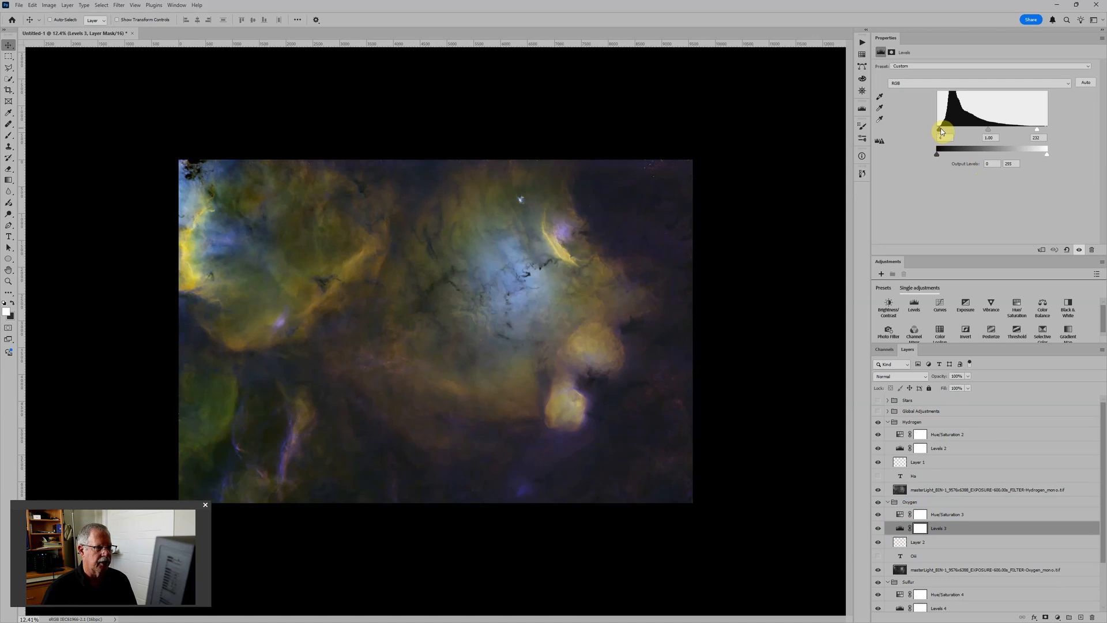
drag(943, 131, 946, 132)
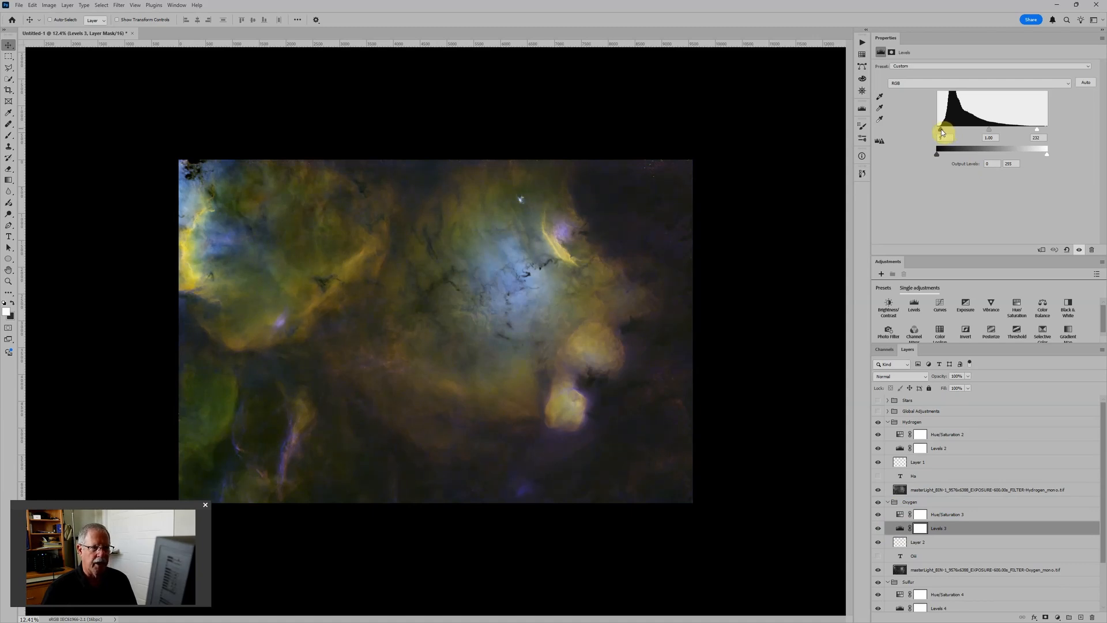
drag(944, 132, 943, 133)
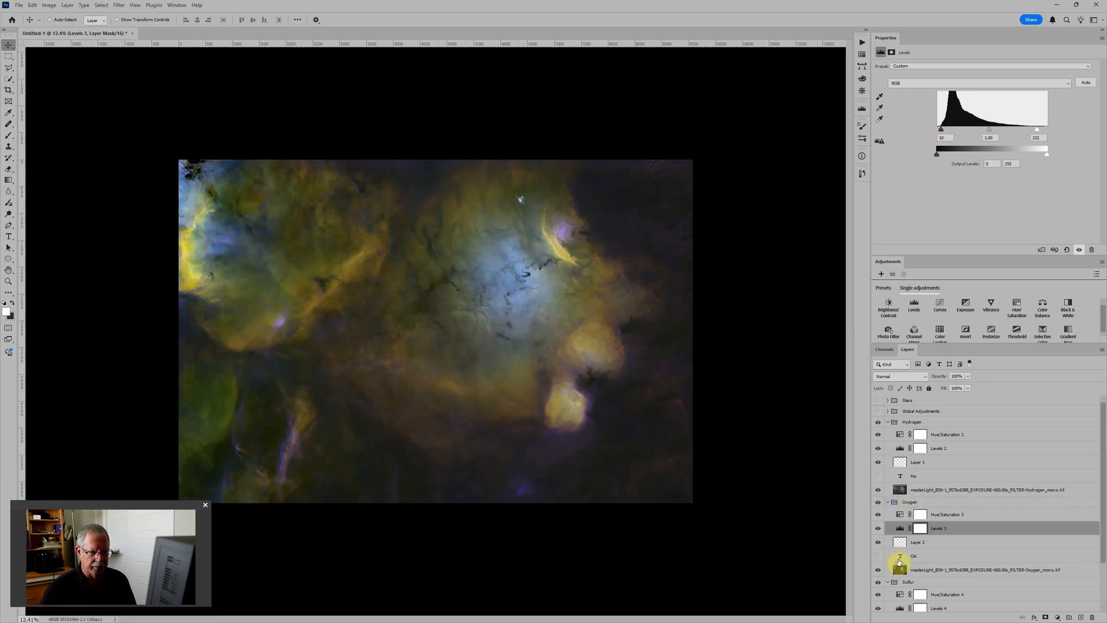
Step: Raise the Sulfur group's Levels black input slightly and set the Hydrogen group's Levels black input to 18
click(898, 607)
drag(939, 130, 940, 131)
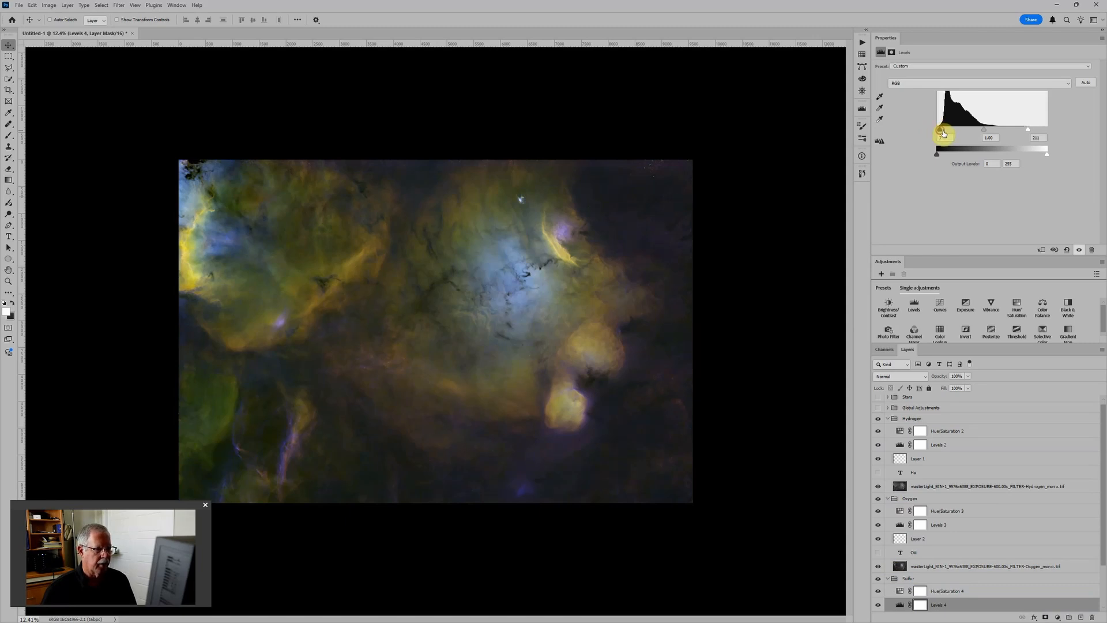
click(904, 446)
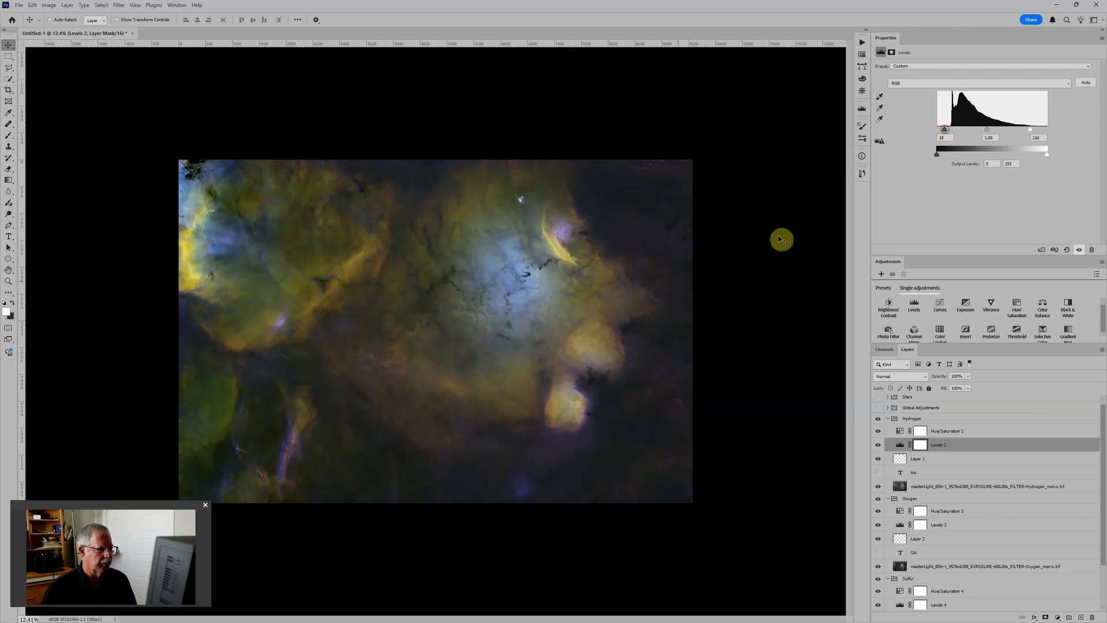
Step: Examine the combined starless nebula image at different magnifications and review the layers of the three narrowband groups
scroll(613, 328, down, 2)
scroll(286, 443, up, 2)
scroll(285, 442, up, 2)
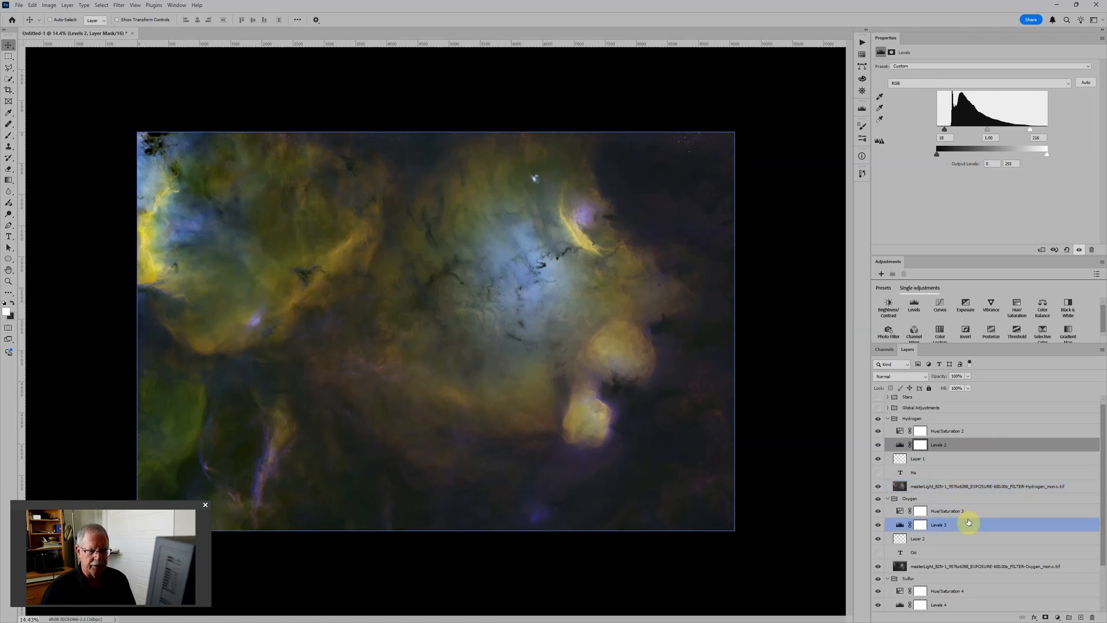
scroll(971, 523, down, 2)
scroll(971, 522, down, 3)
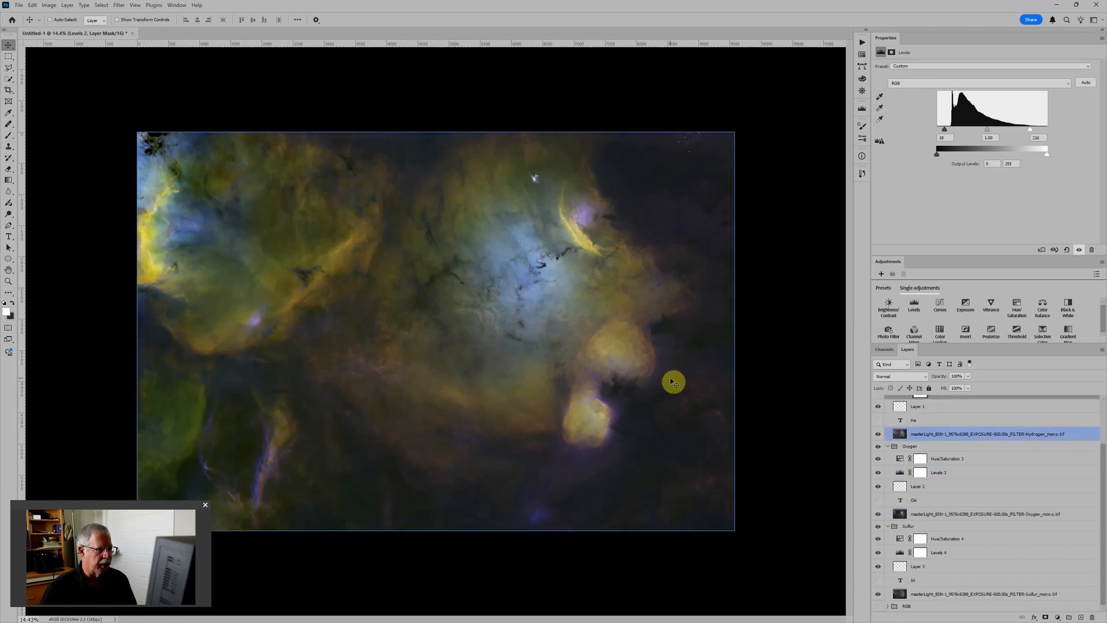
scroll(662, 294, down, 1)
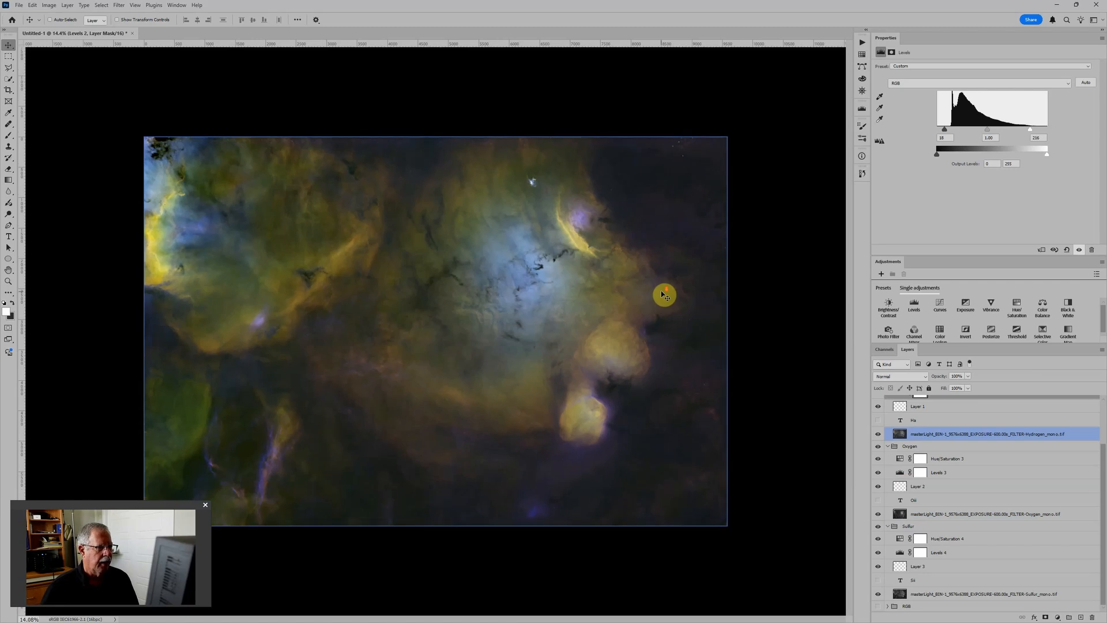
scroll(625, 364, down, 1)
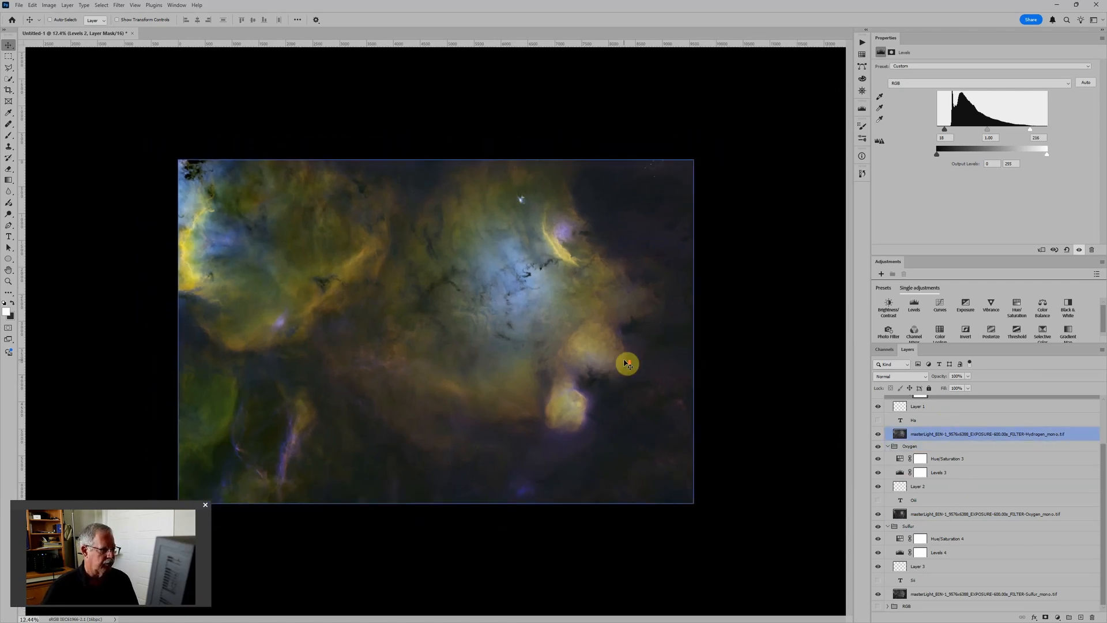
Step: Collapse the Oxygen, Hydrogen and Sulfur layer groups
click(917, 527)
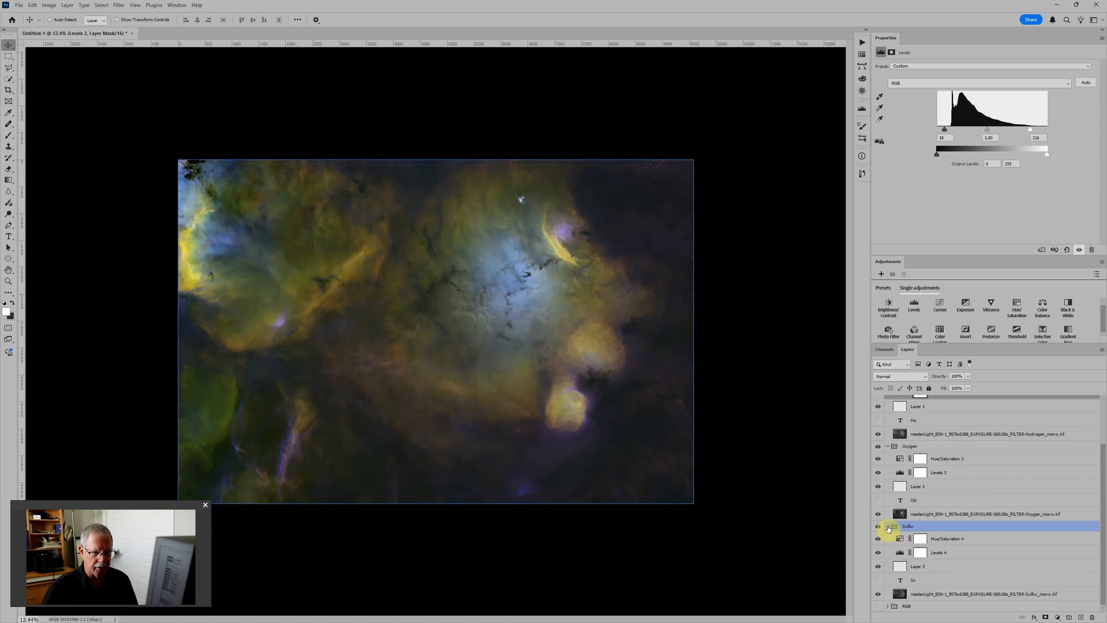
click(935, 527)
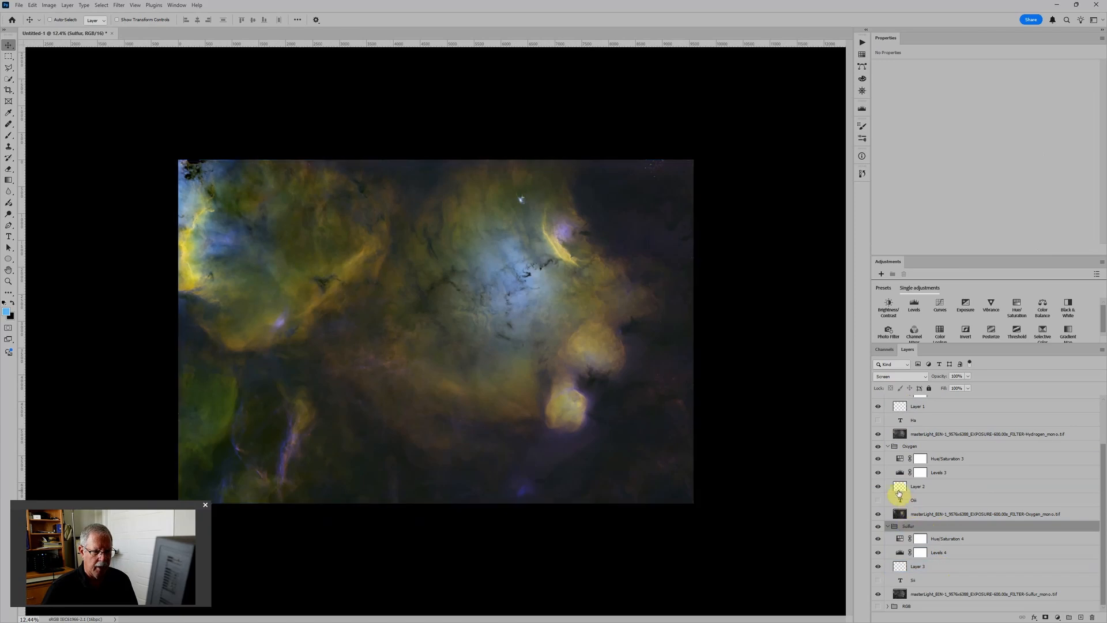
click(888, 447)
scroll(895, 445, up, 2)
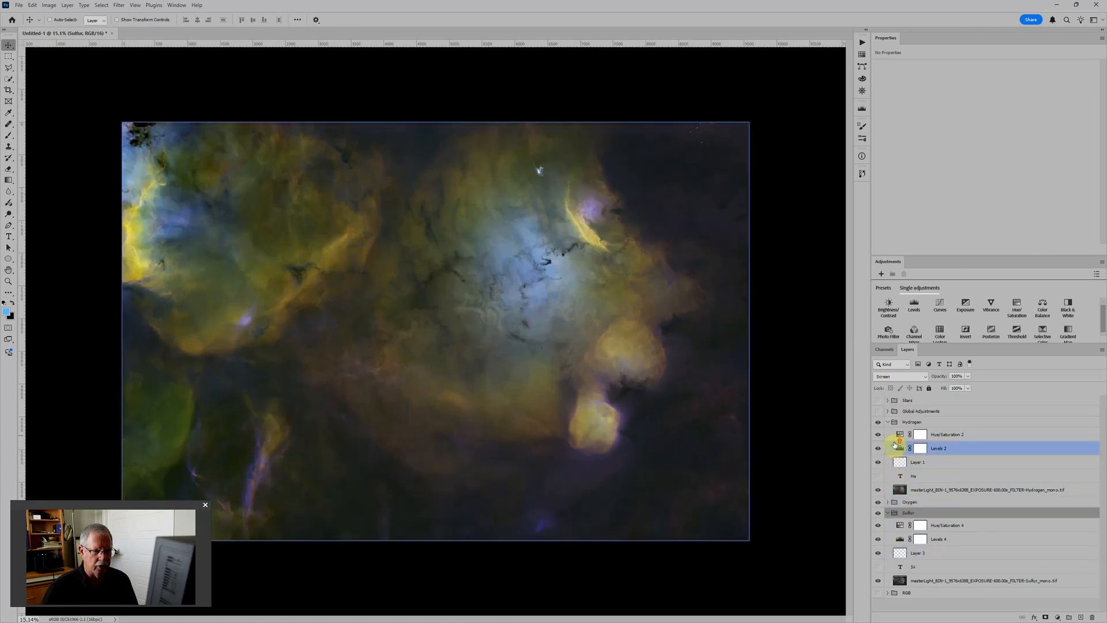
click(889, 422)
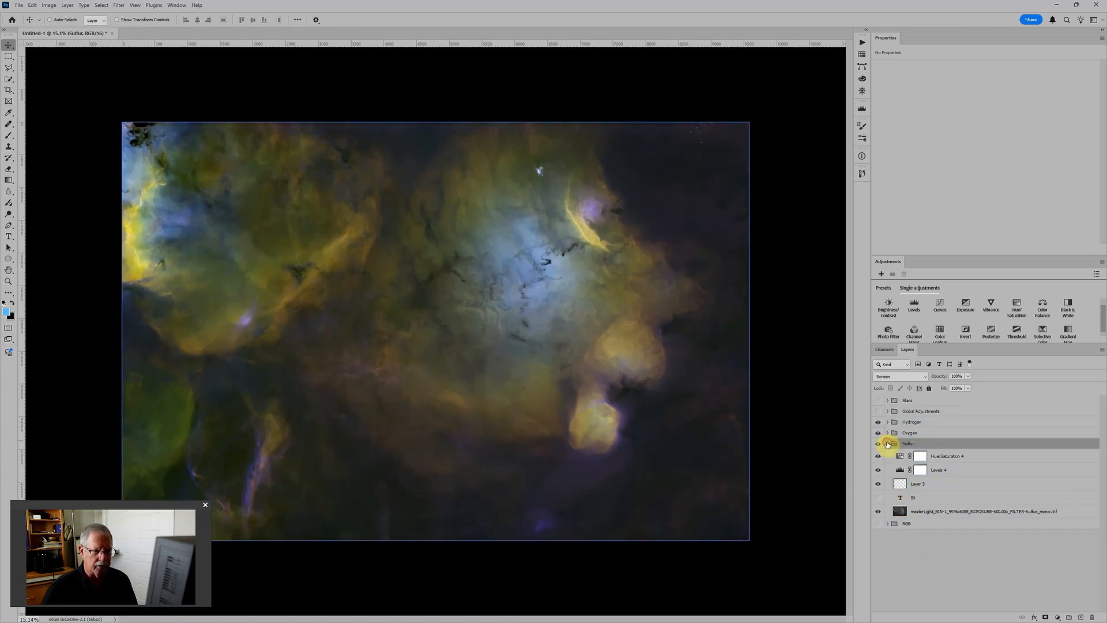
click(888, 444)
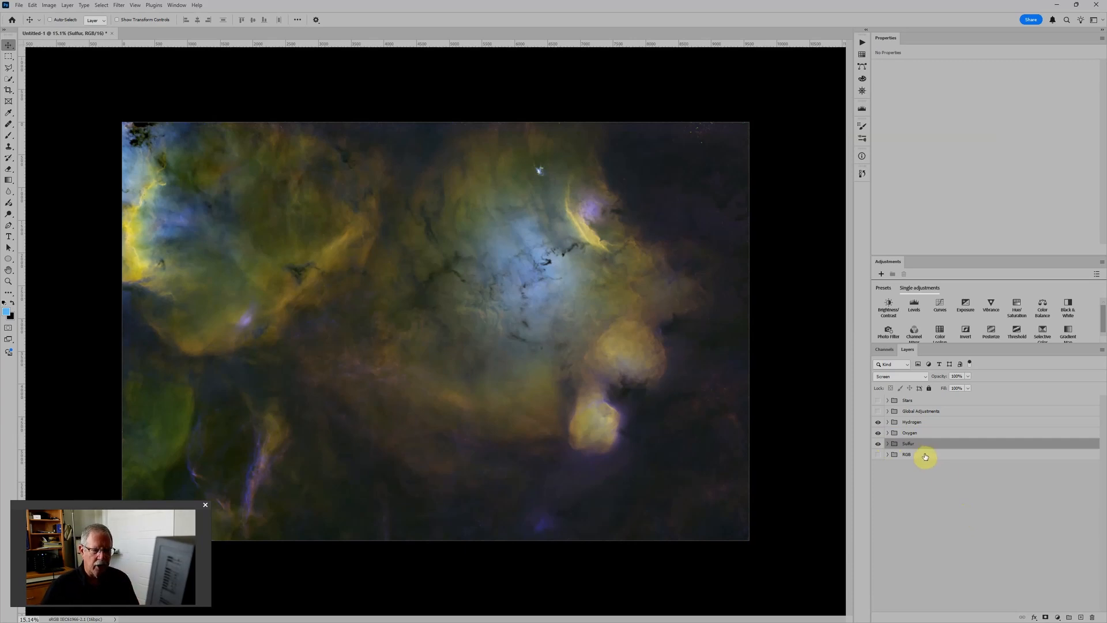
Step: Make the RGB group visible and expand it
click(879, 455)
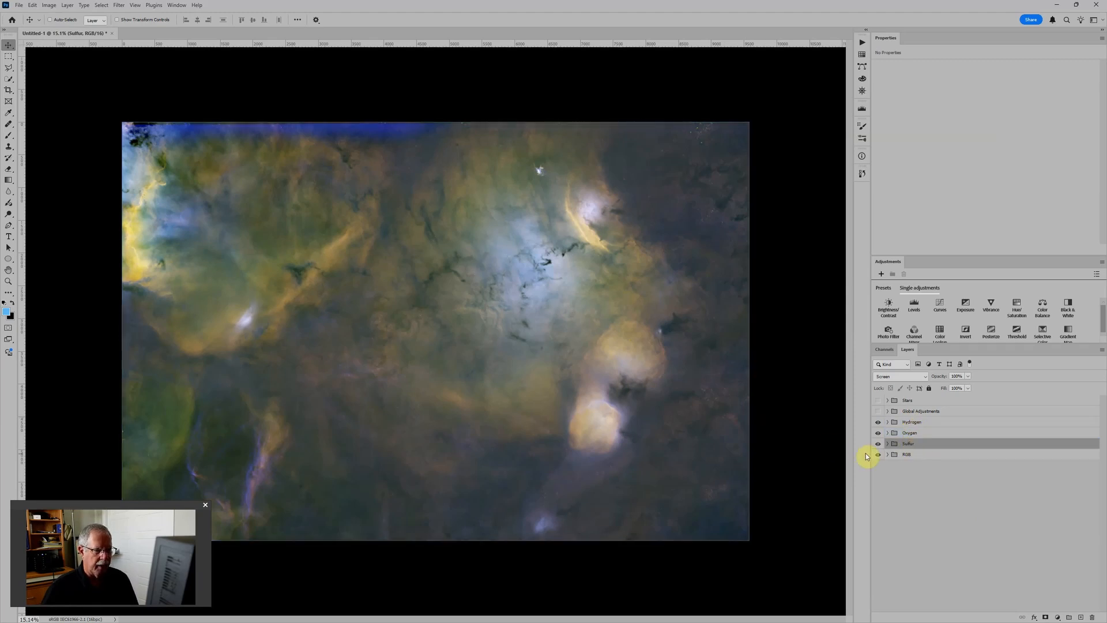
click(883, 455)
click(889, 455)
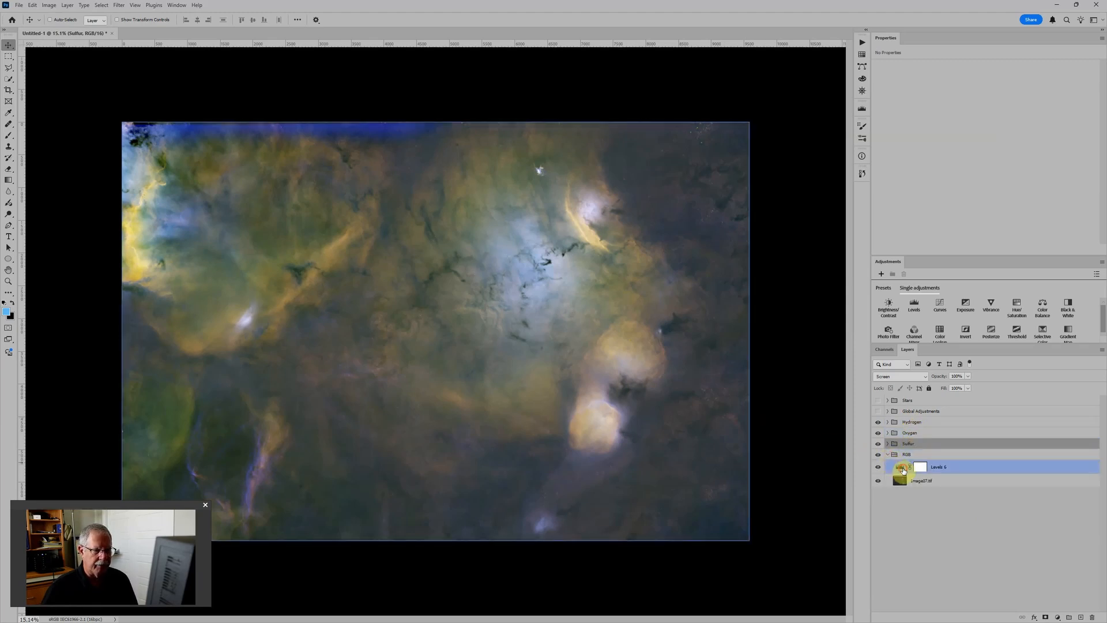
Step: Darken the RGB group with its Levels layer, setting the midtone to 0.61 and the black input to 5
click(900, 467)
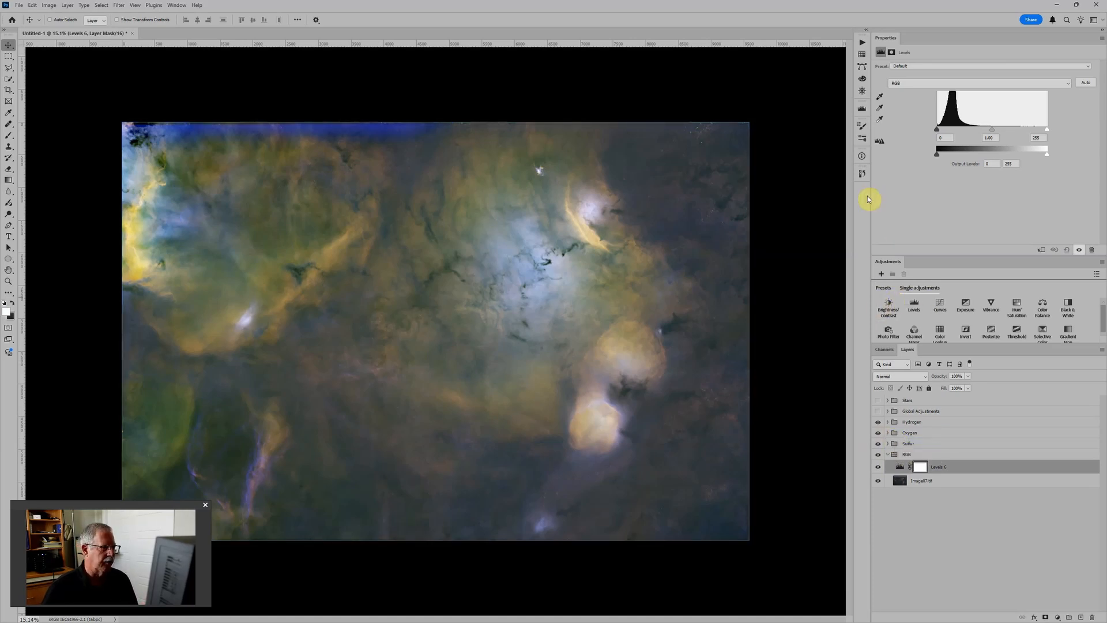
click(901, 468)
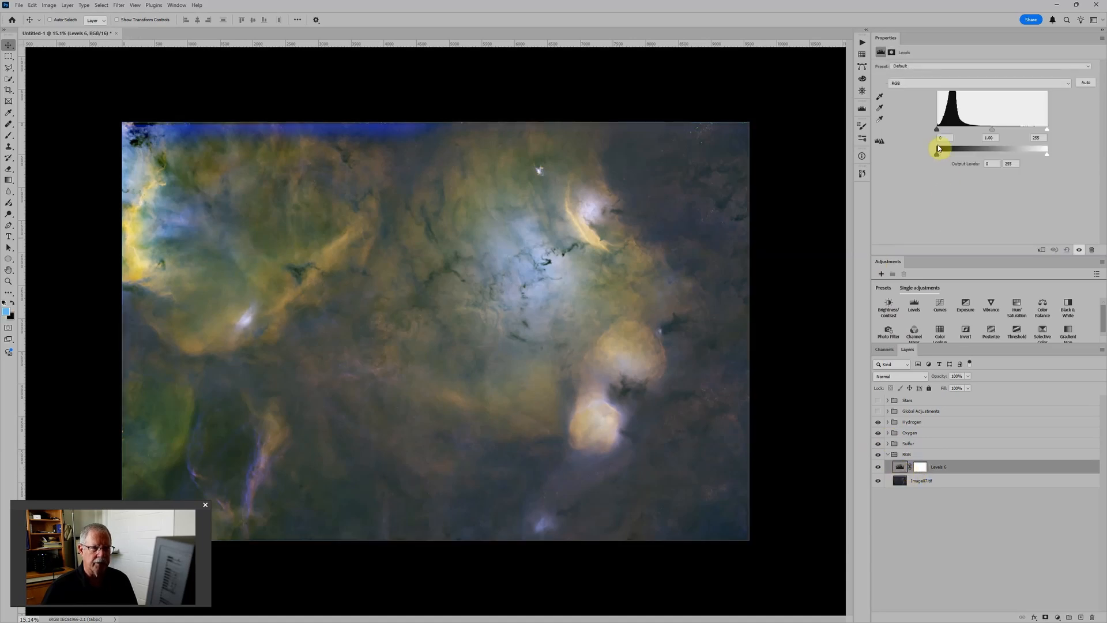
drag(992, 129, 1015, 130)
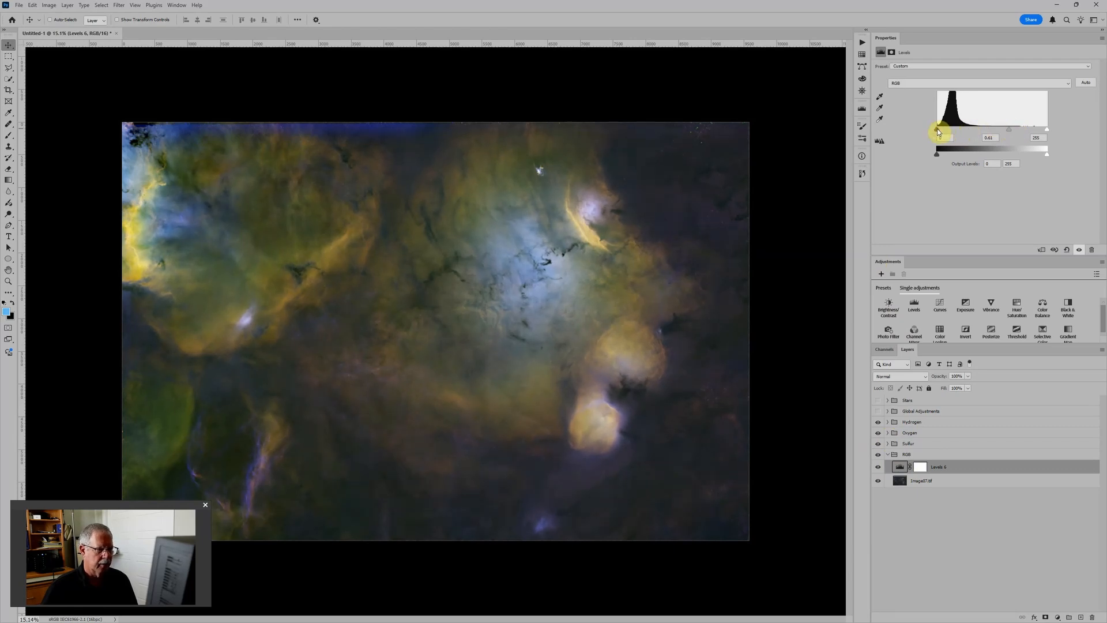
scroll(700, 248, down, 2)
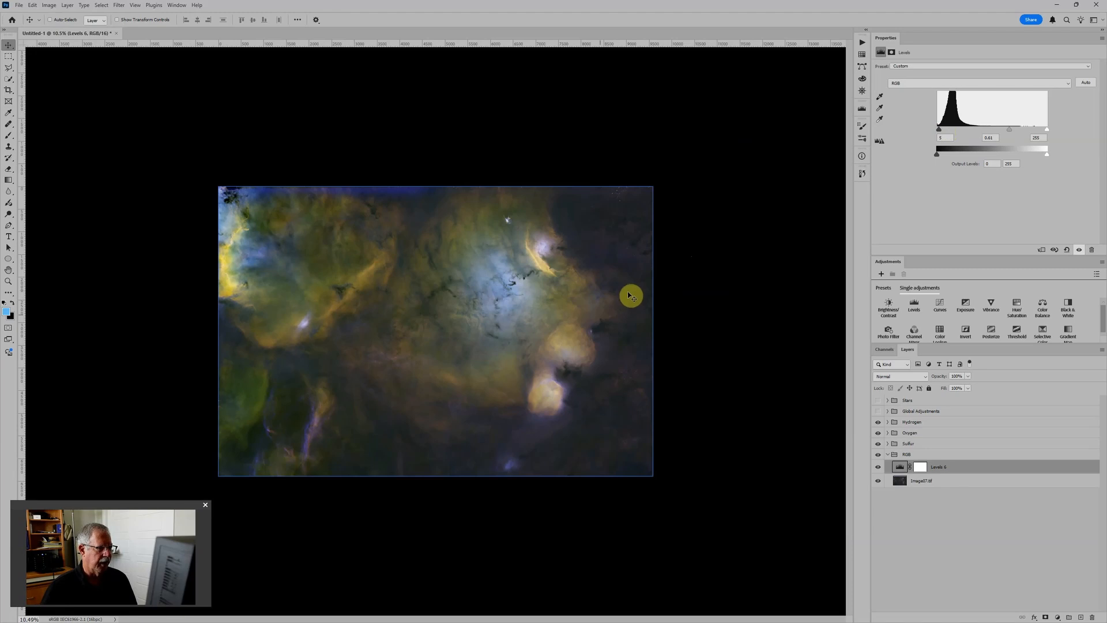
scroll(587, 333, up, 4)
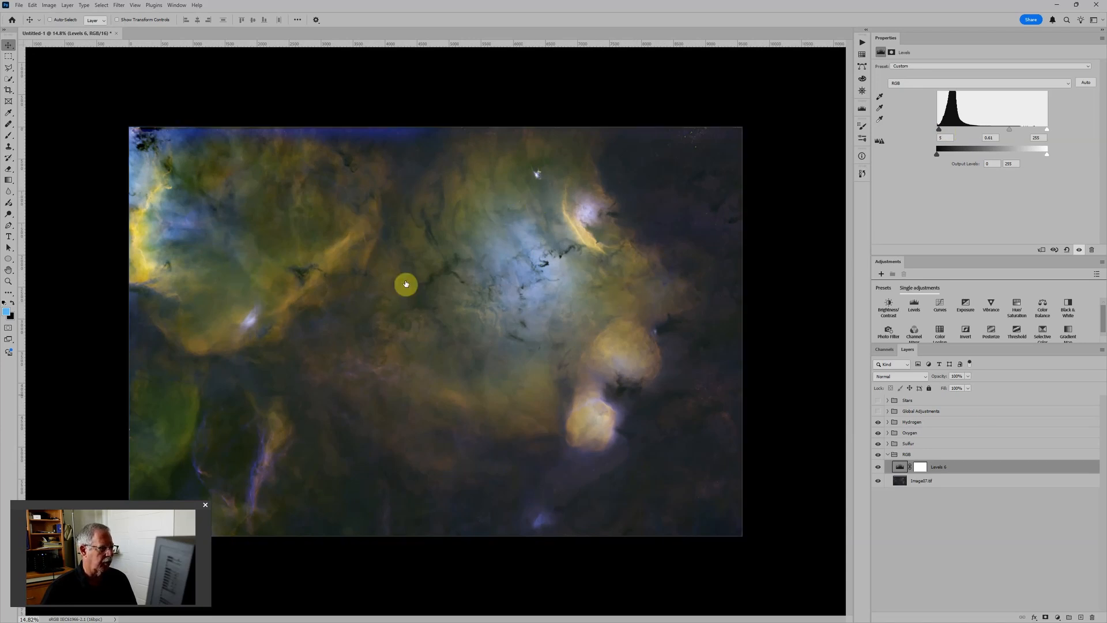
Step: Expand the Hydrogen group and set its Levels layer to midtone 0.97 and black input 21
click(918, 424)
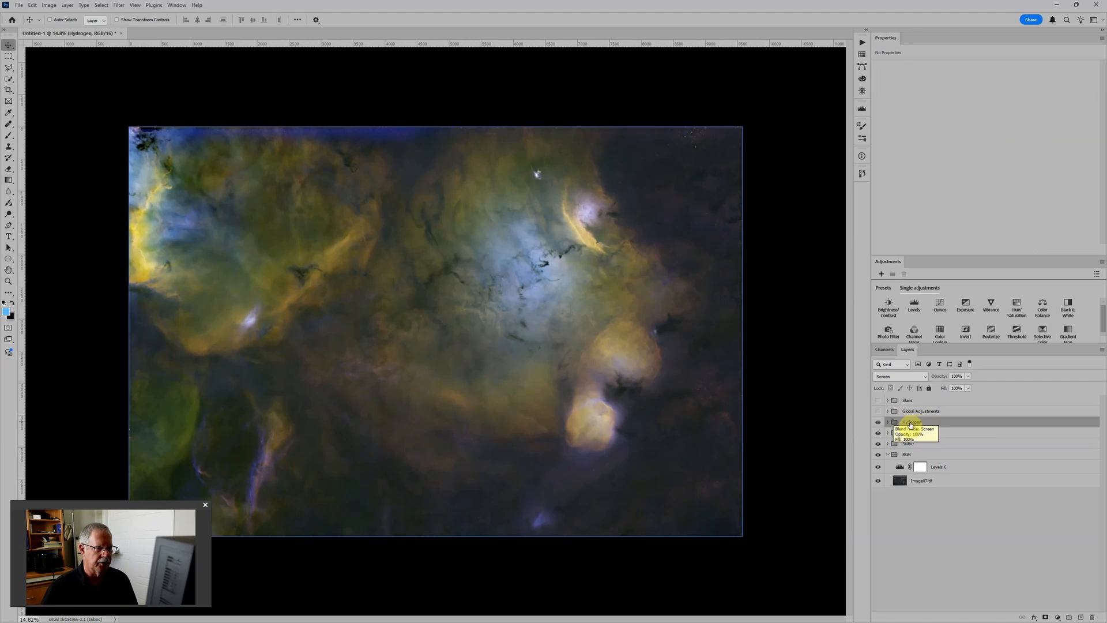
click(888, 423)
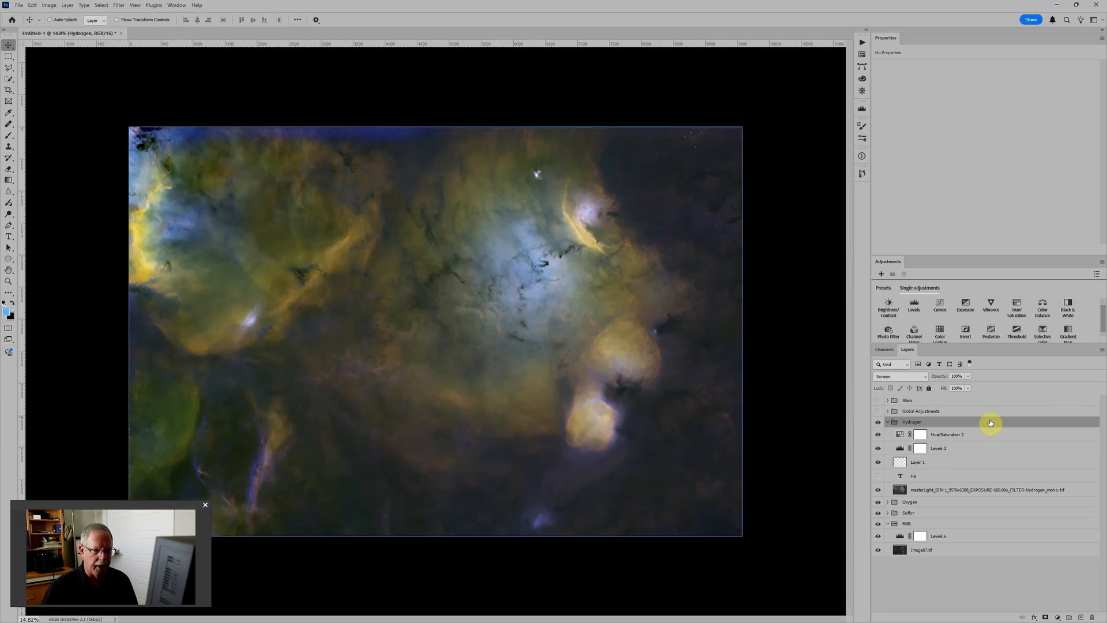
click(909, 448)
click(900, 449)
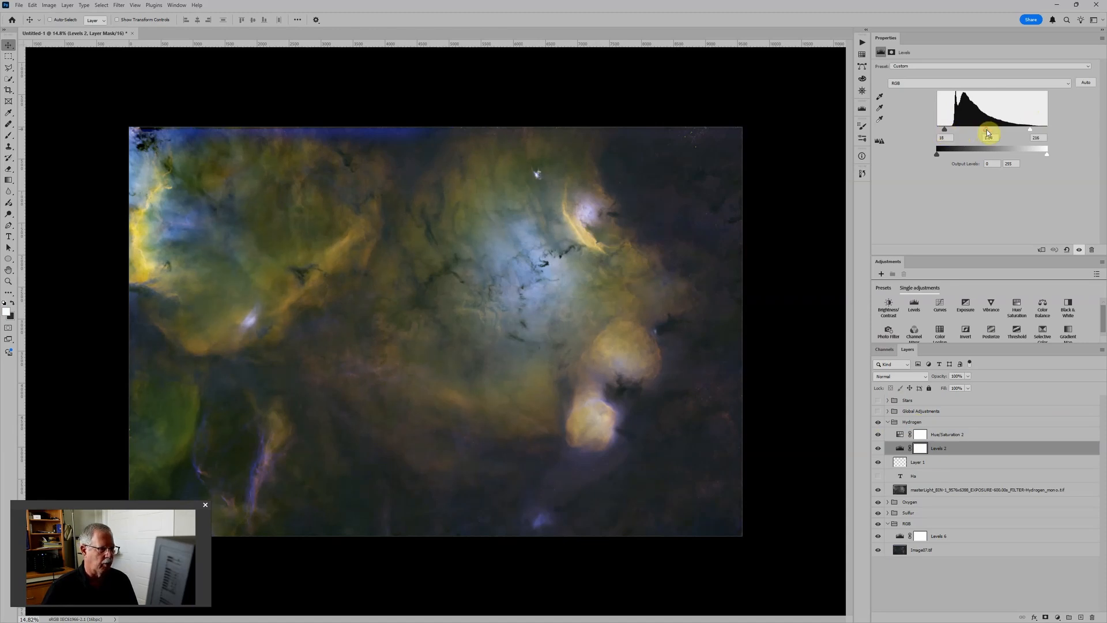
drag(987, 133, 989, 132)
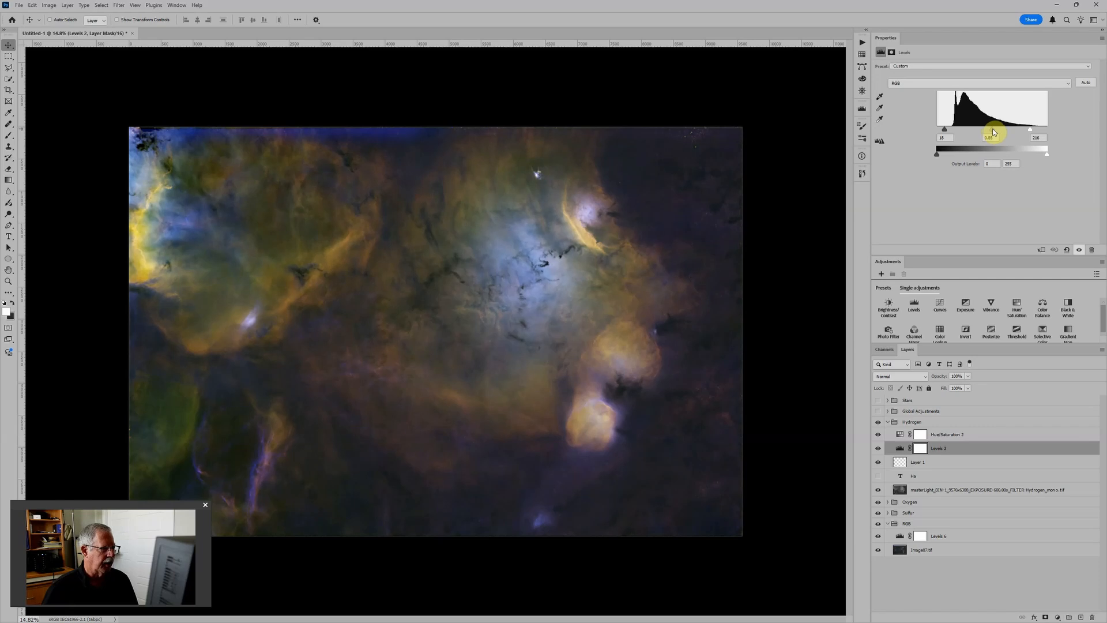
drag(994, 132, 989, 133)
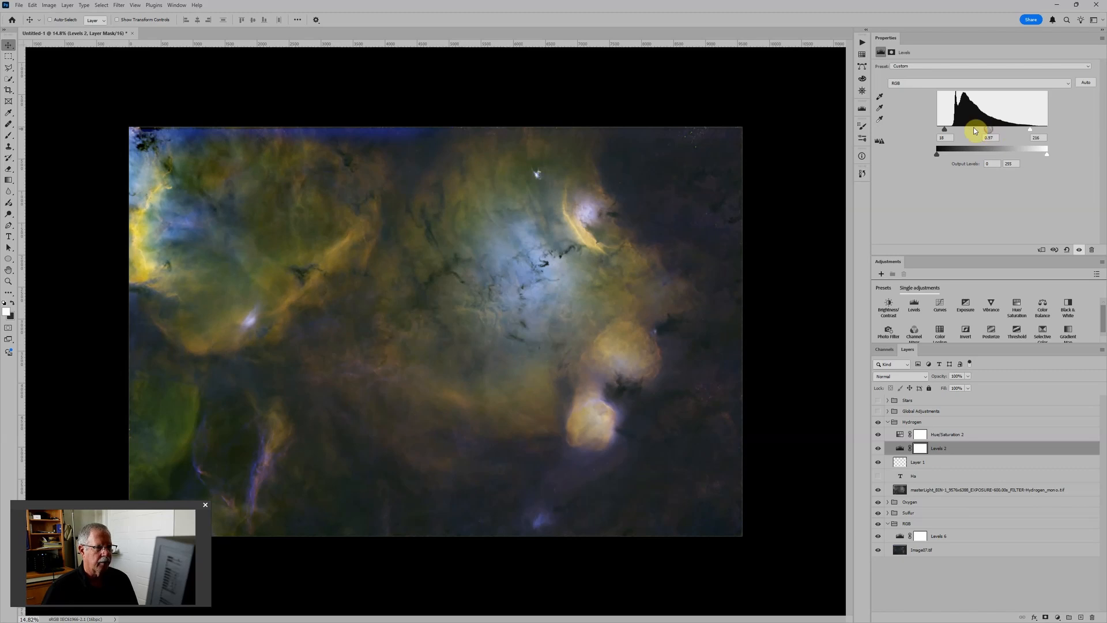
drag(945, 131, 948, 132)
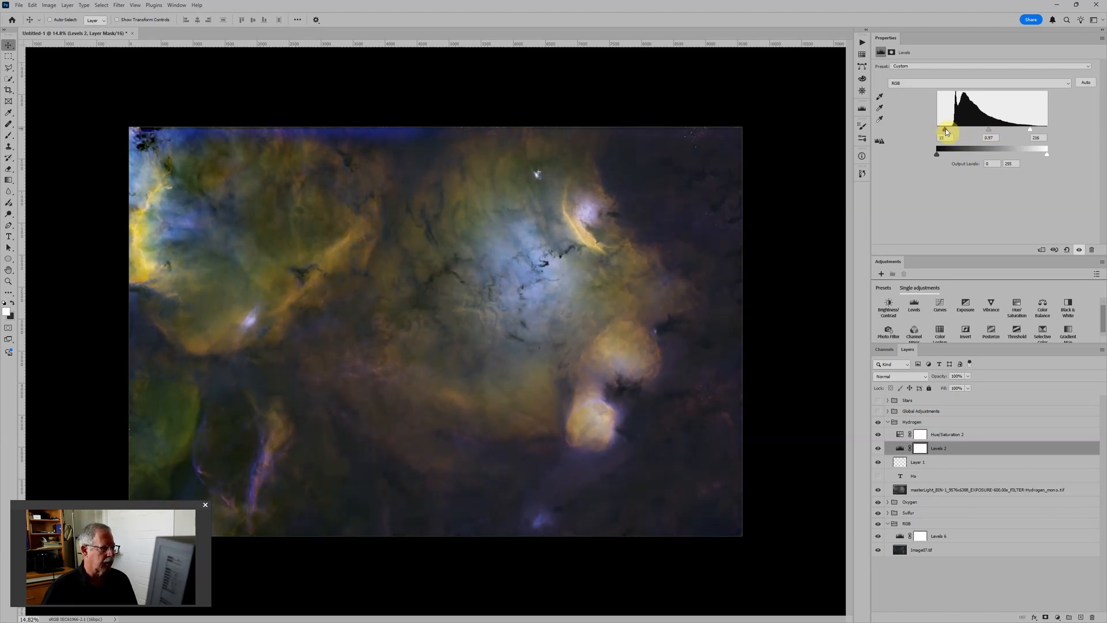
scroll(634, 267, down, 4)
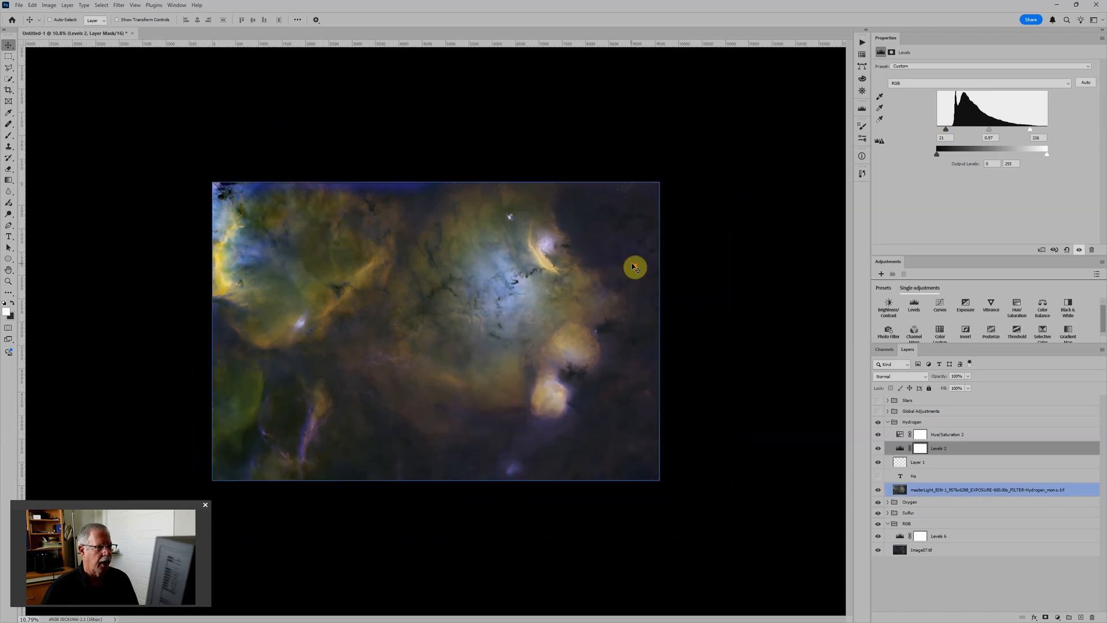
scroll(633, 266, up, 3)
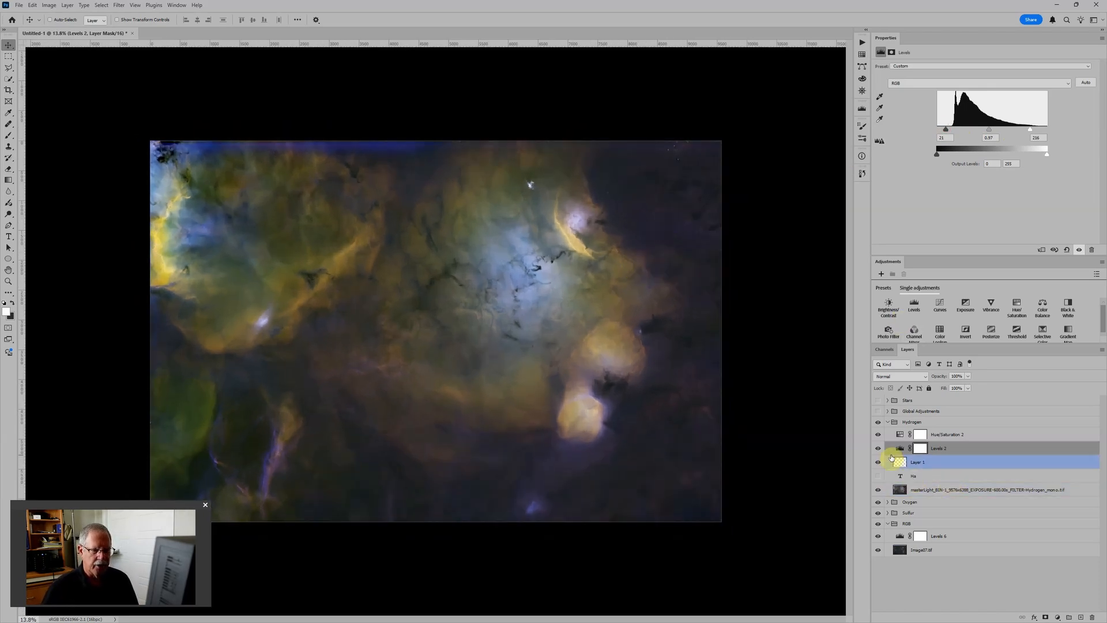
Step: Shift the Hydrogen group's Hue/Saturation layer from green towards golden yellow, with a hue of about 51
click(898, 436)
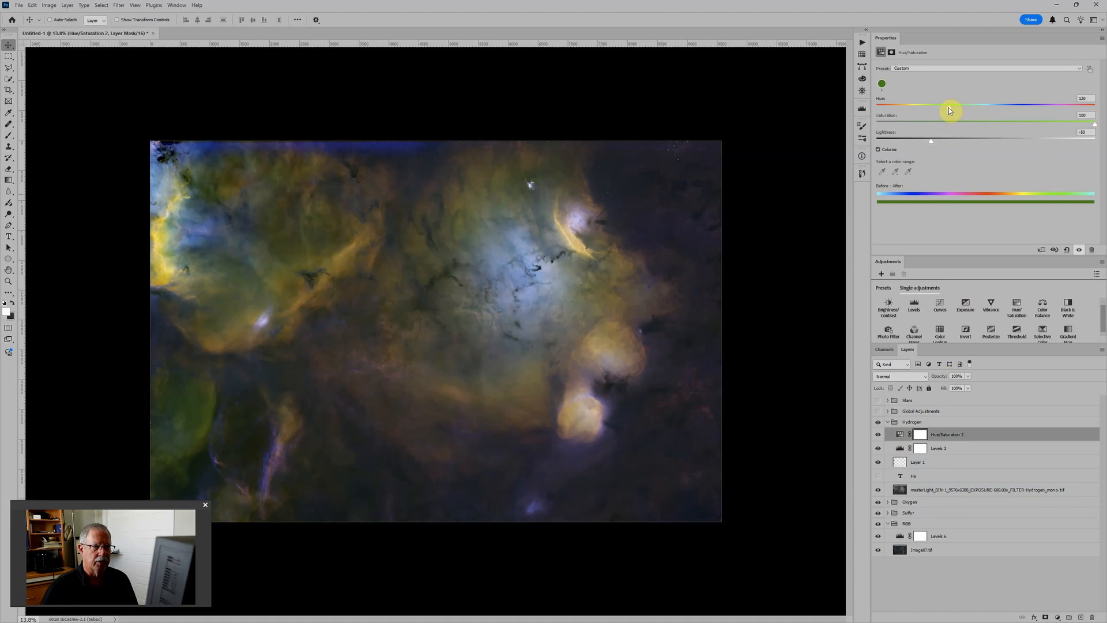
drag(940, 109, 927, 116)
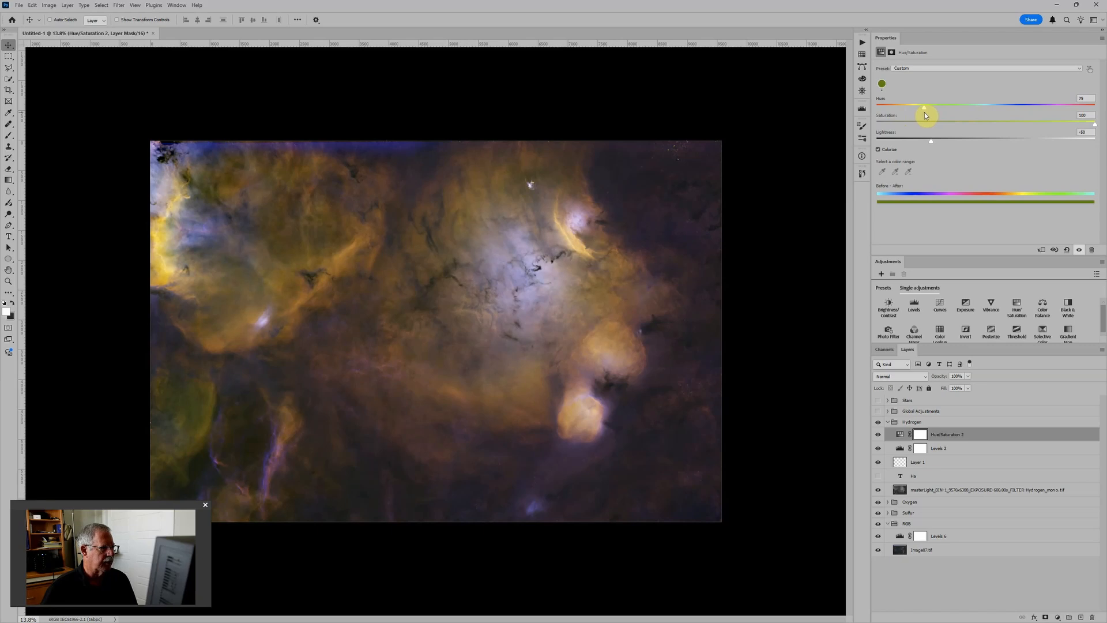
drag(928, 114, 925, 112)
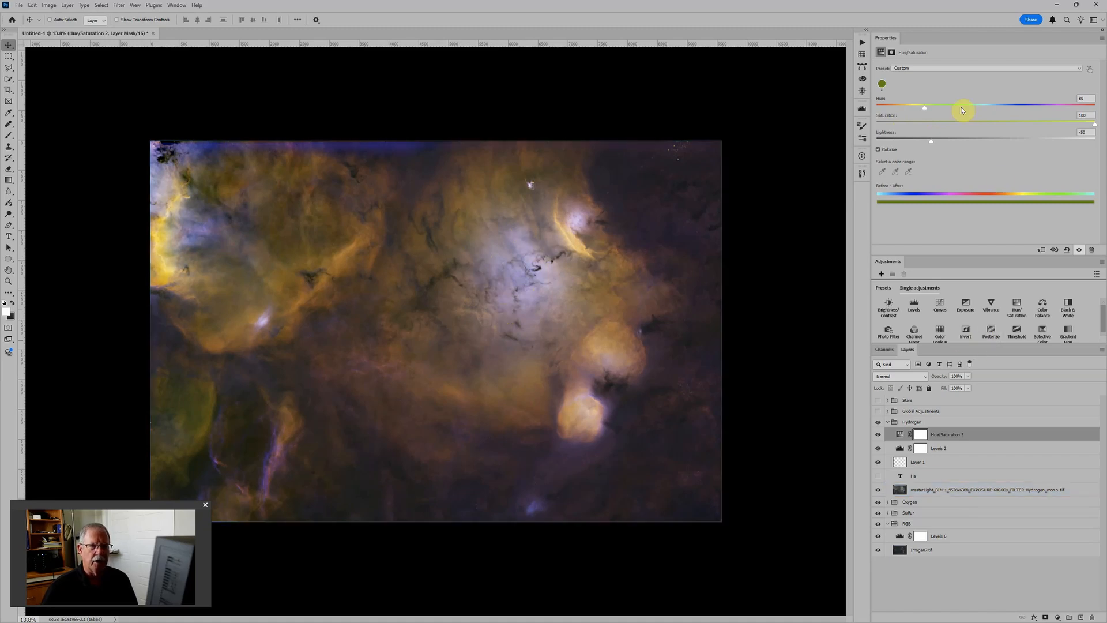
drag(926, 108, 909, 111)
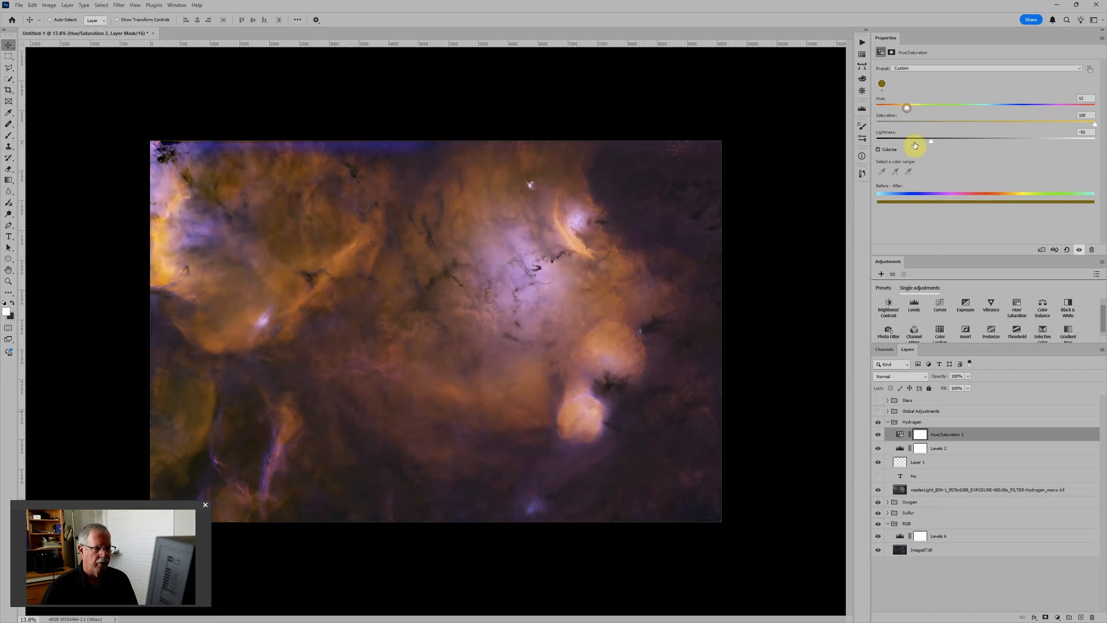
Step: Expand the Oxygen group and set the hue of its Hue/Saturation layer to about 204
click(902, 503)
click(888, 502)
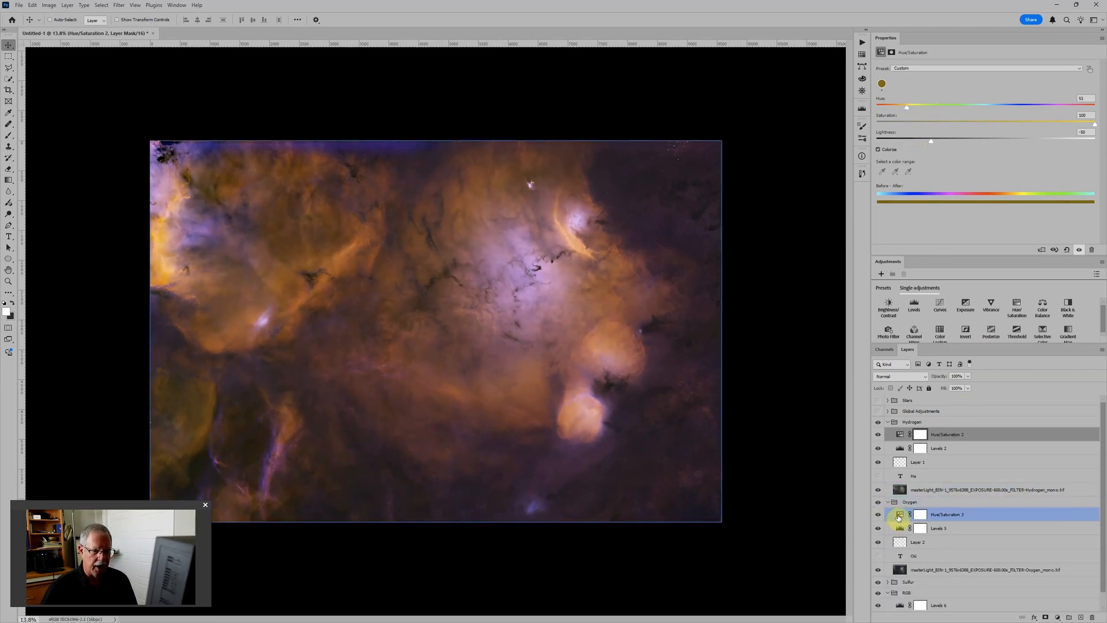
click(904, 513)
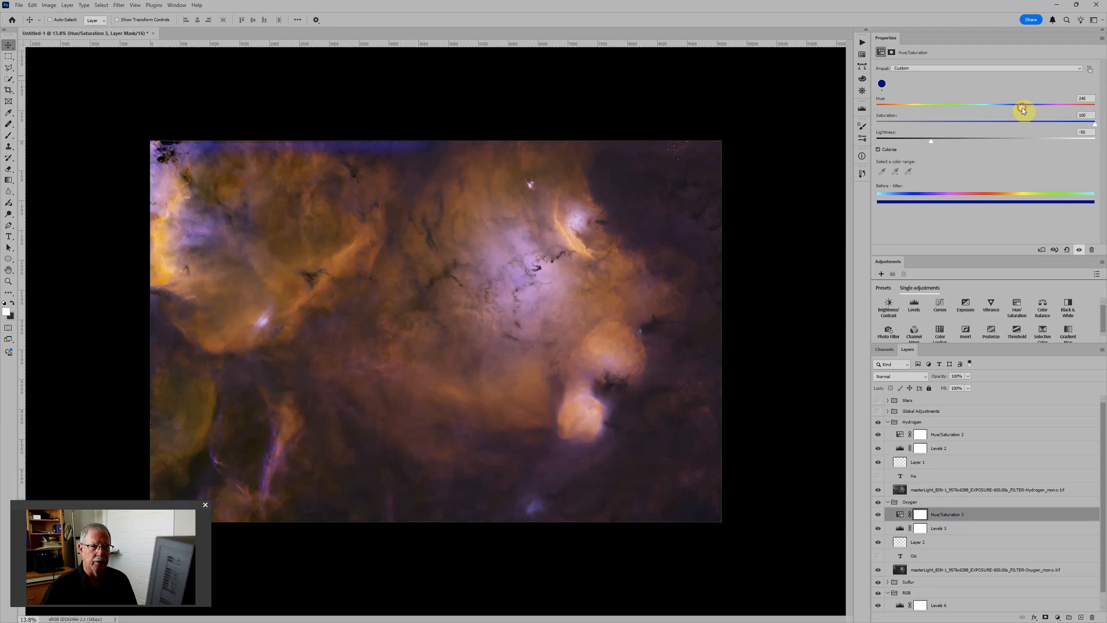
drag(1023, 108, 996, 109)
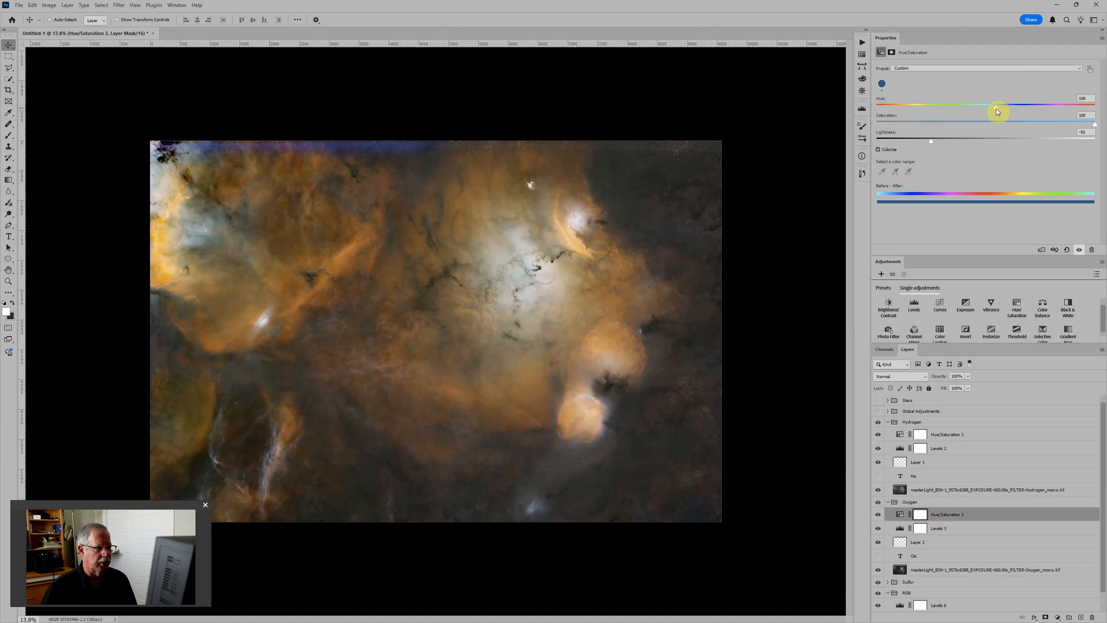
Step: Set the Hue/Saturation hue of the Hydrogen group to 23 and that of the Oxygen group to 194
click(900, 437)
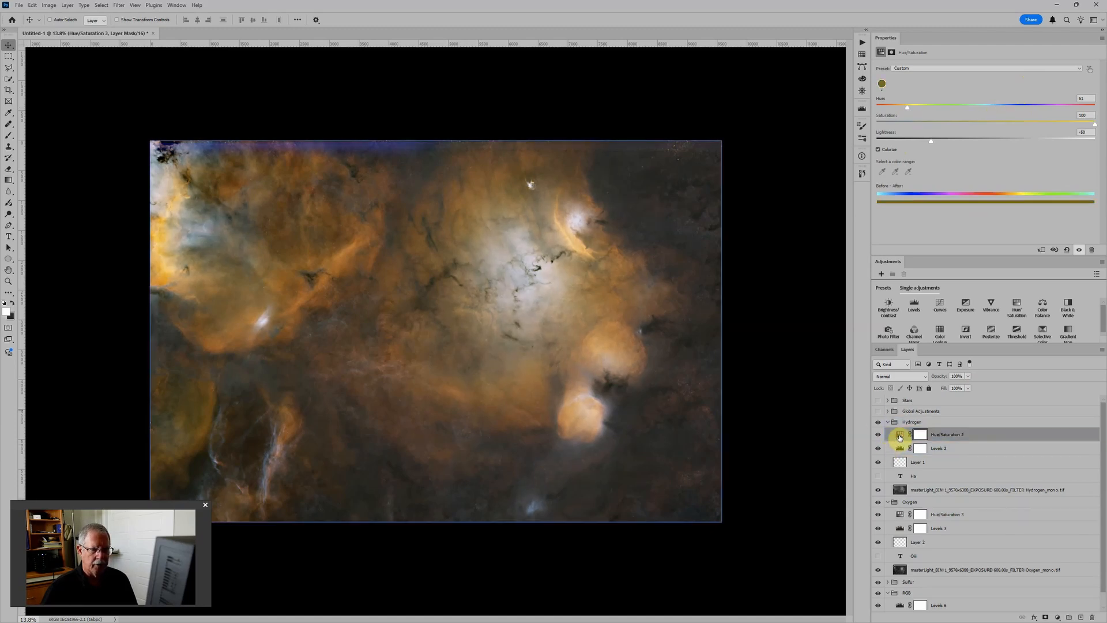
drag(908, 108, 890, 105)
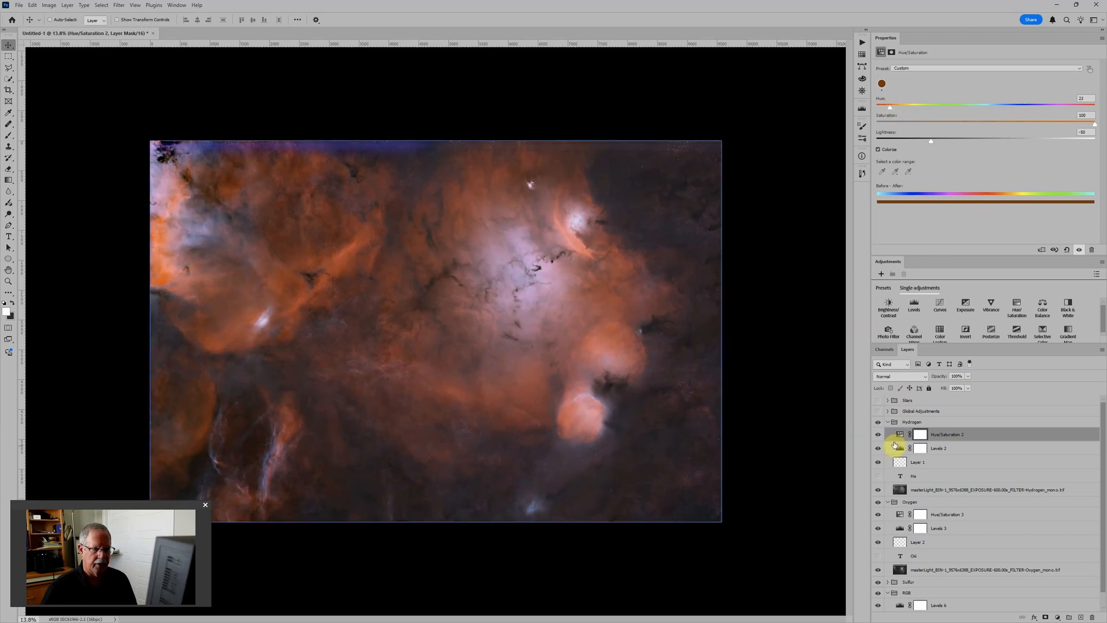
click(898, 526)
click(904, 513)
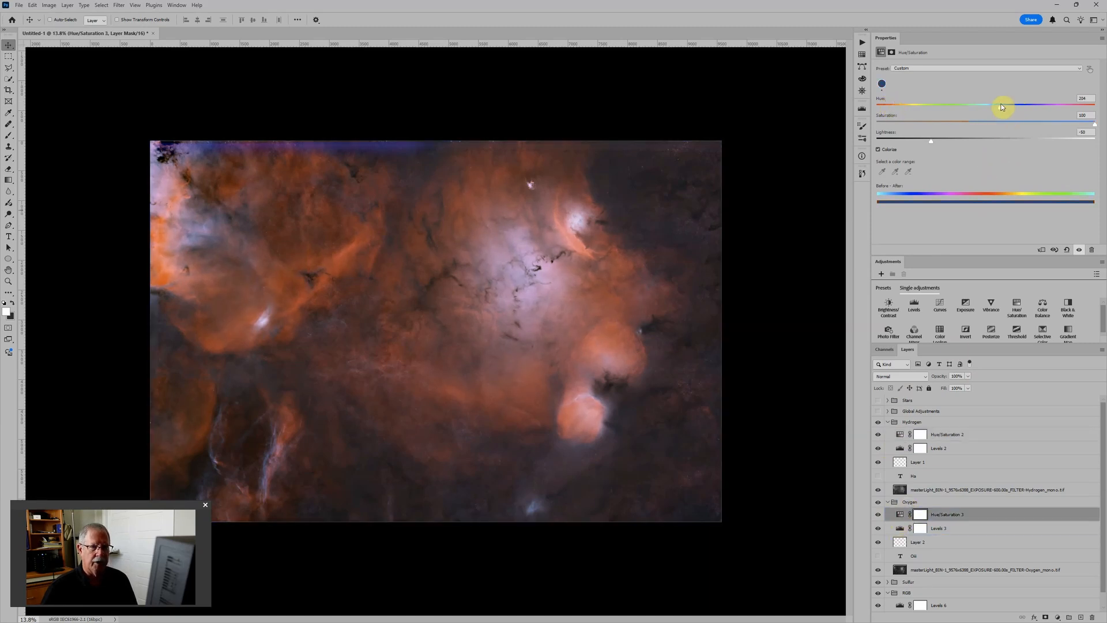
drag(1001, 107, 994, 108)
scroll(657, 252, down, 2)
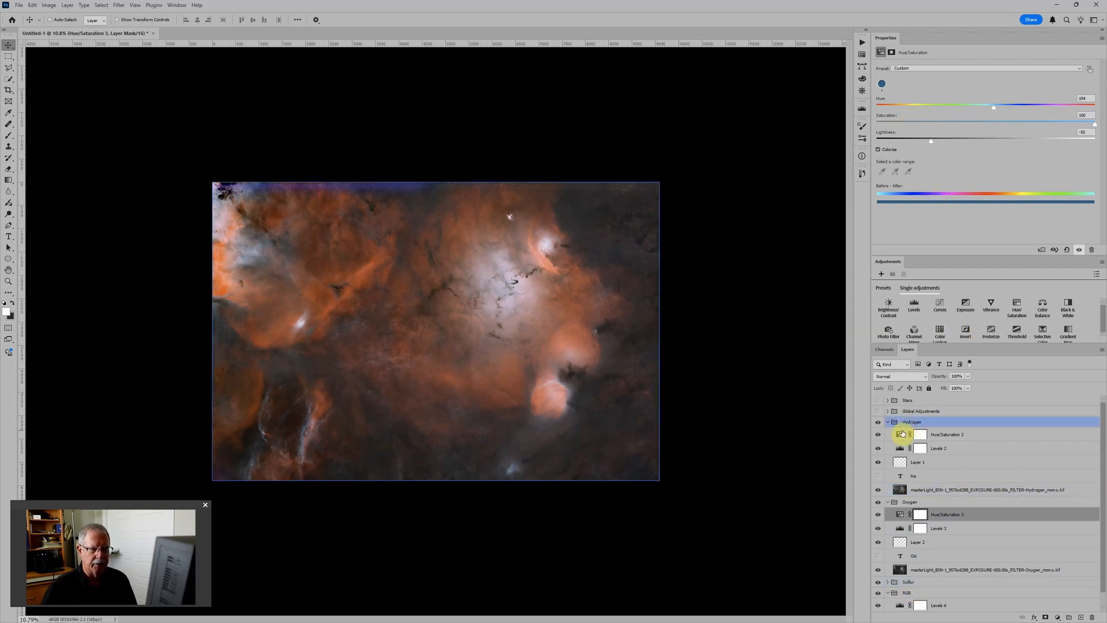
Step: Warm the Hydrogen group's colour to orange by setting its Hue/Saturation hue to about 33
click(903, 434)
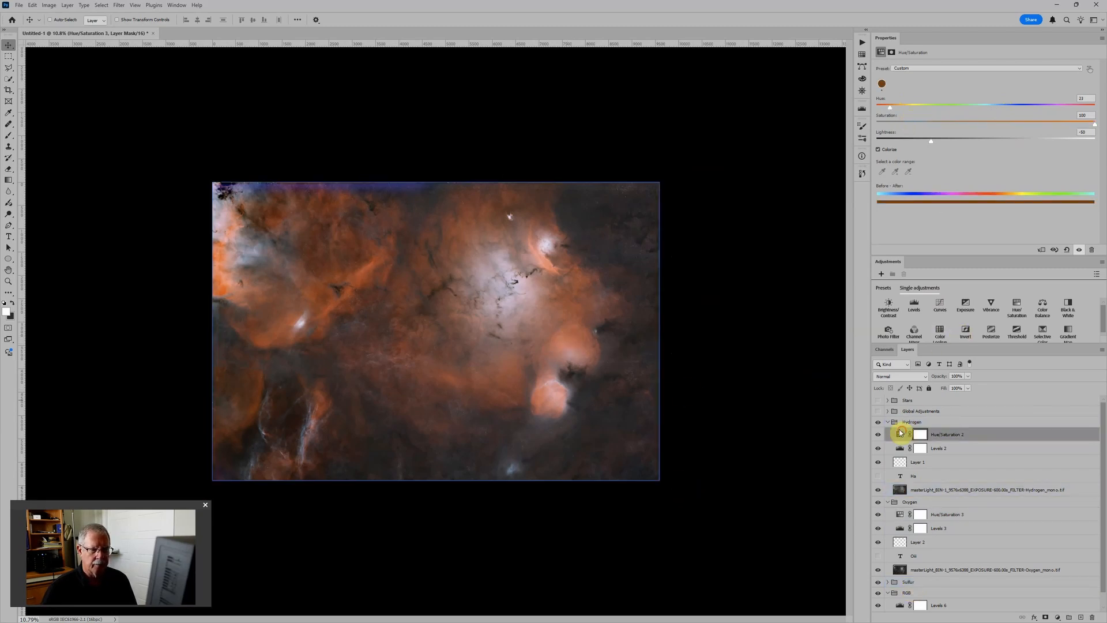
click(891, 109)
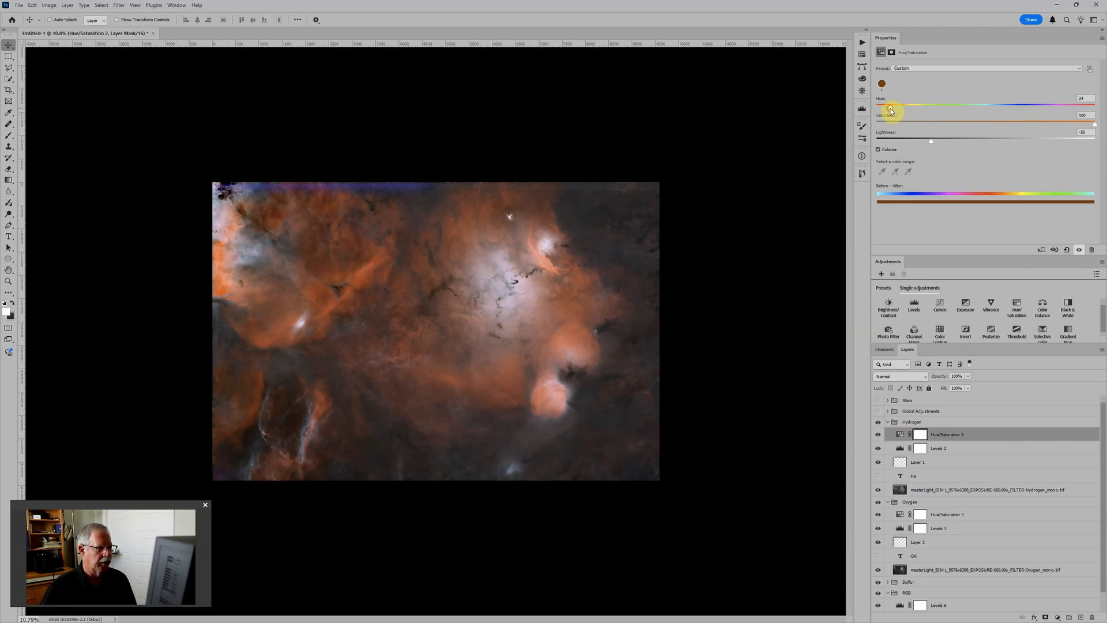
drag(893, 110, 898, 109)
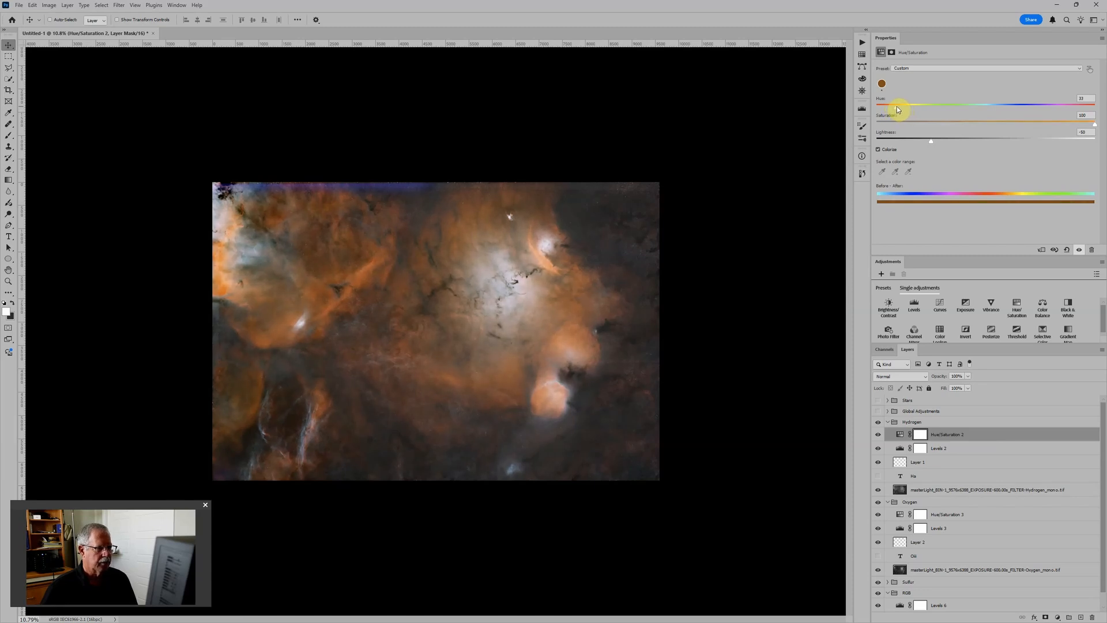
scroll(617, 299, down, 2)
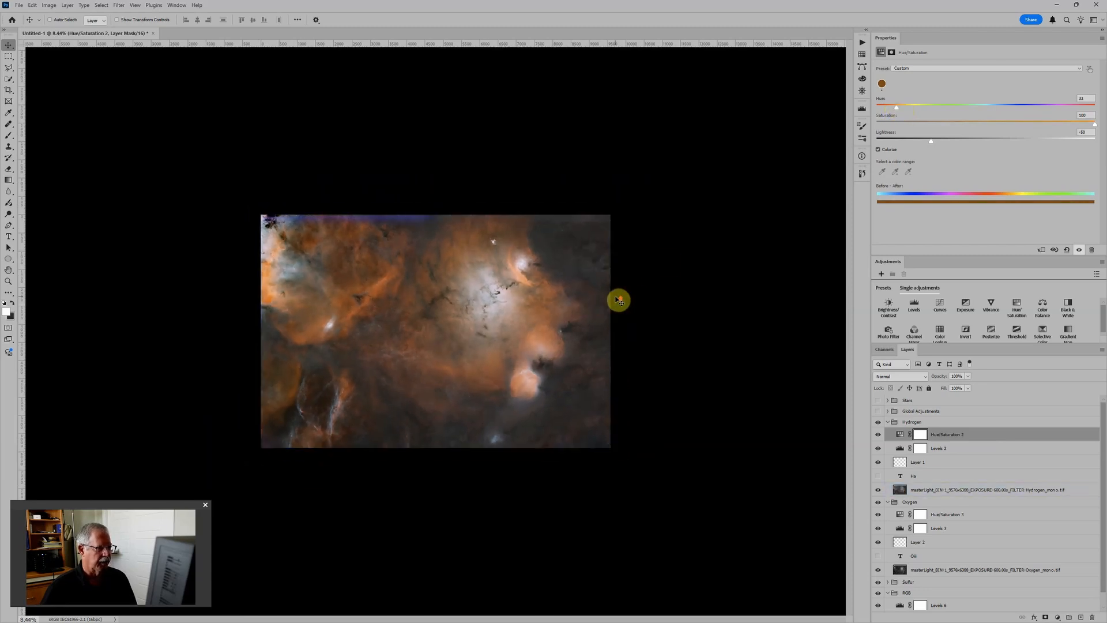
Step: Filter the layers to text layers only, turn on the Ha, Oiii and Sii labels, and clear the filter again
scroll(619, 299, up, 4)
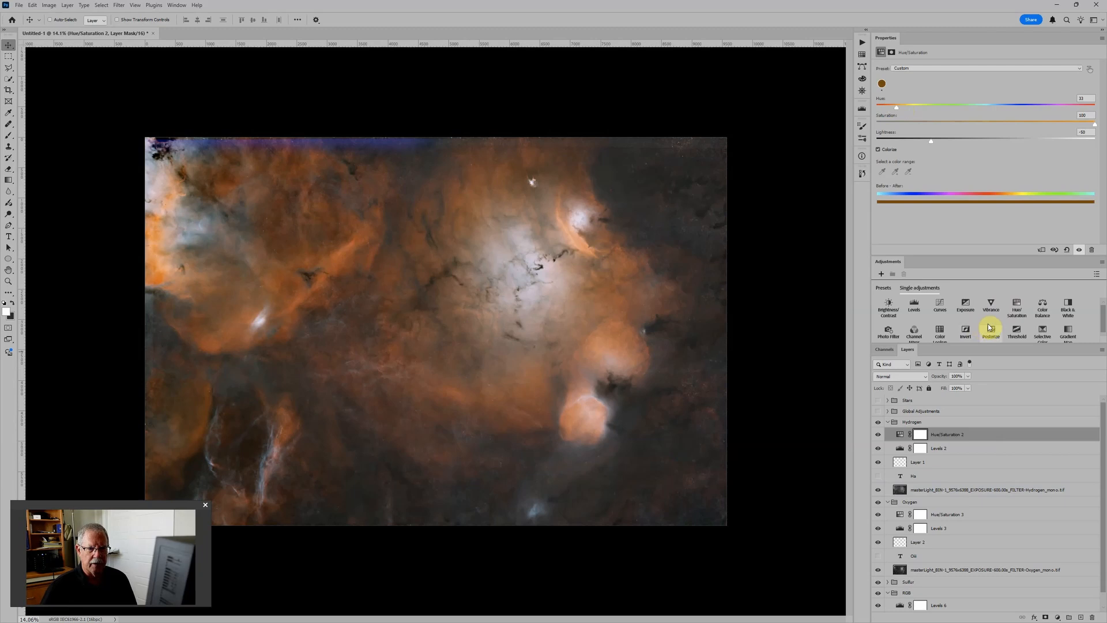
click(940, 366)
click(879, 402)
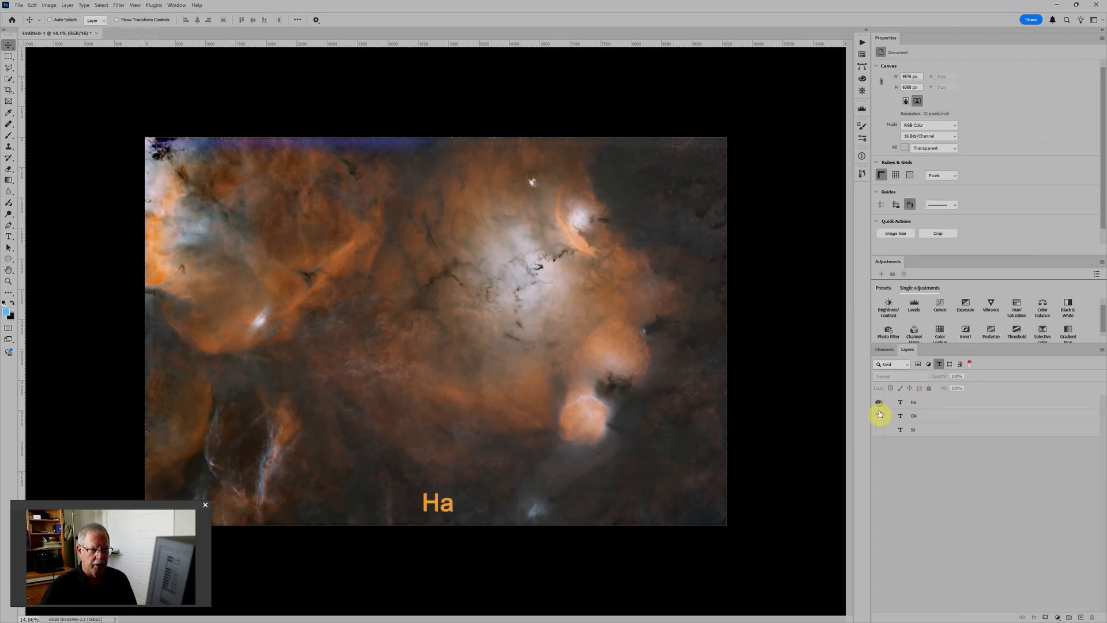
click(879, 416)
click(879, 429)
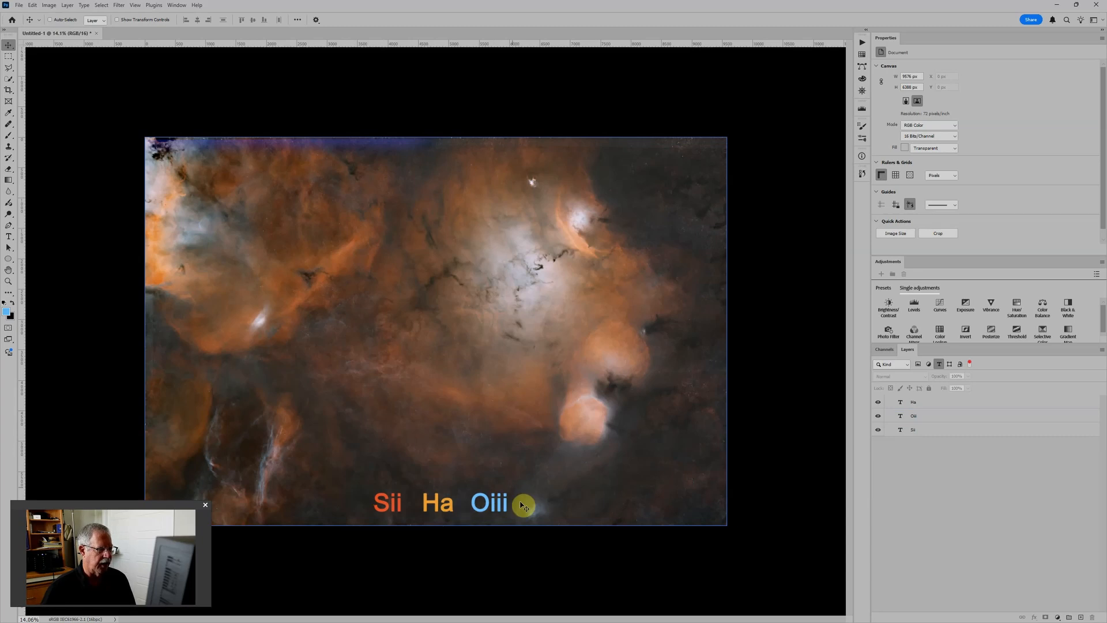
scroll(526, 467, down, 2)
scroll(527, 468, down, 1)
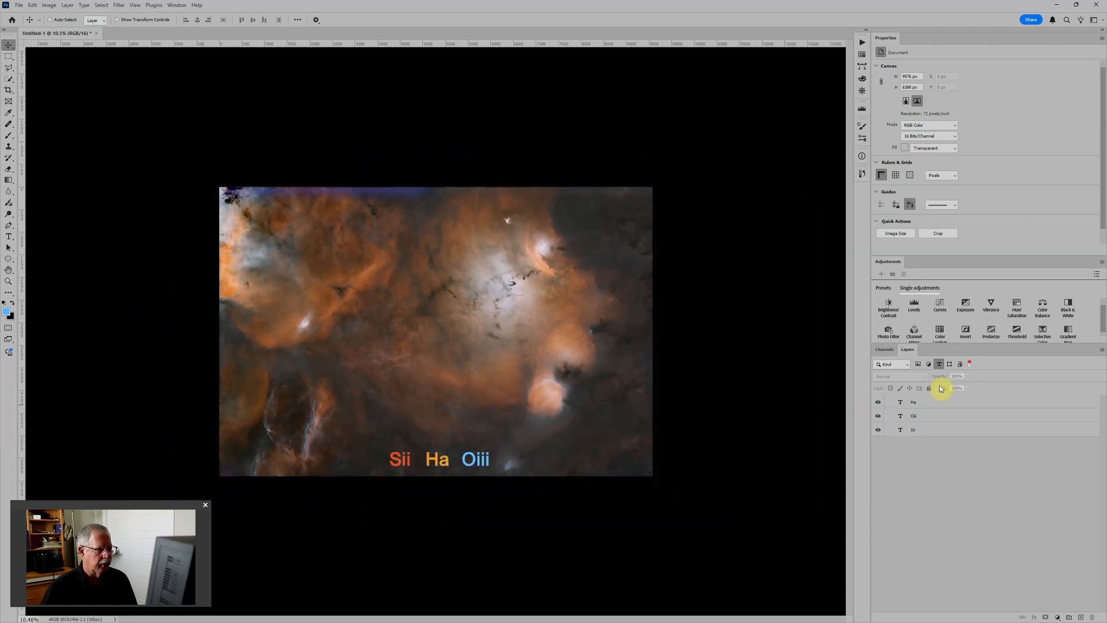
click(940, 364)
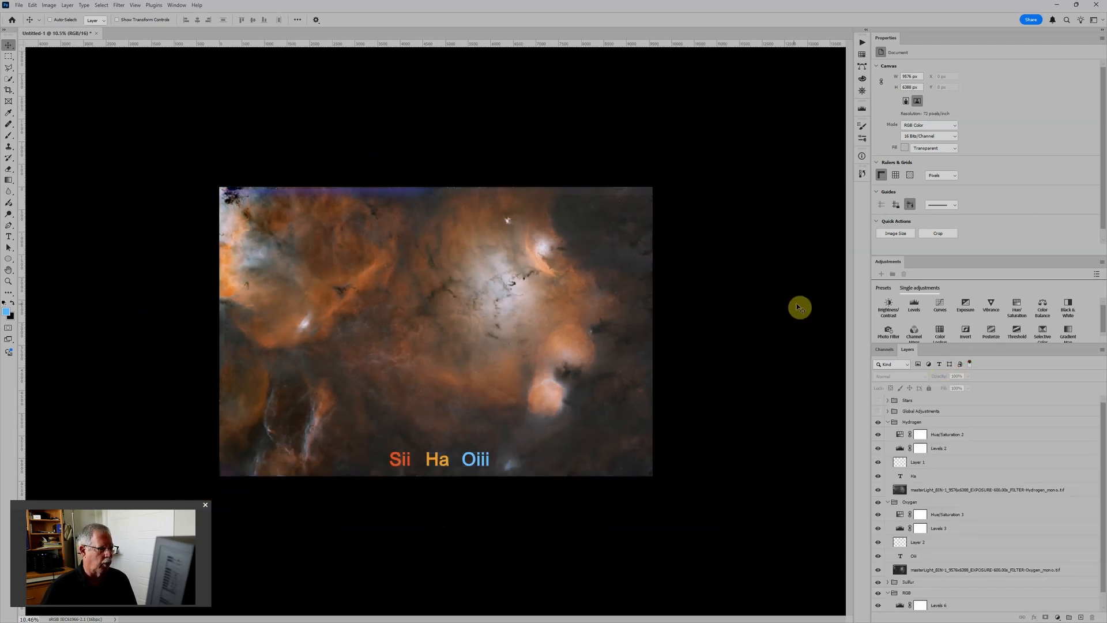
Step: Turn on and expand the Global Adjustments group, and set its Levels midtone input to 0.84
click(877, 411)
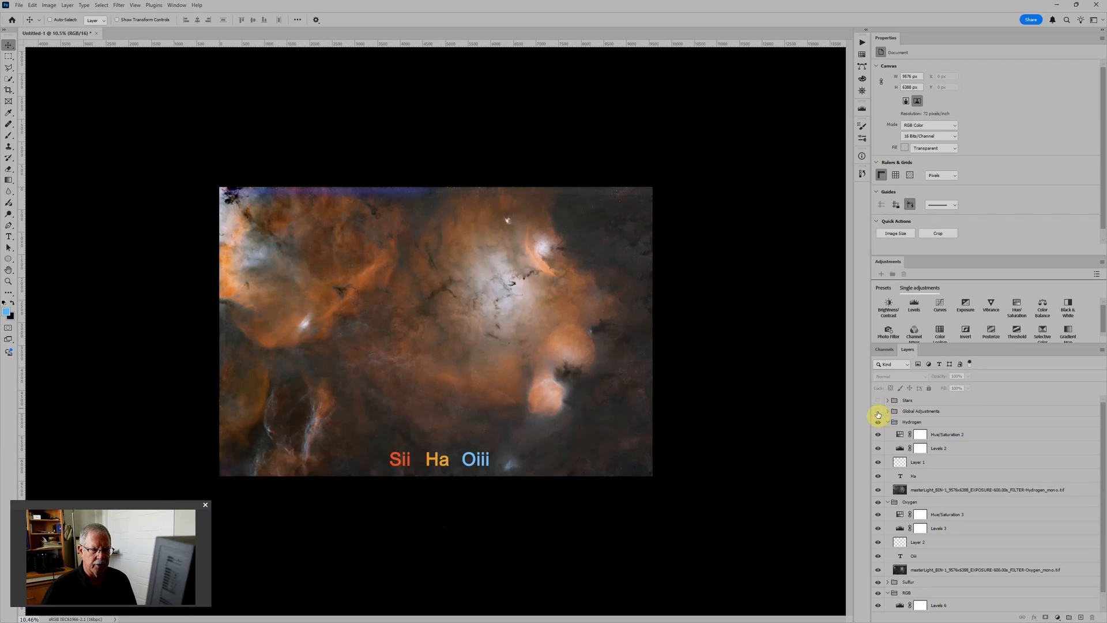
click(887, 414)
click(888, 413)
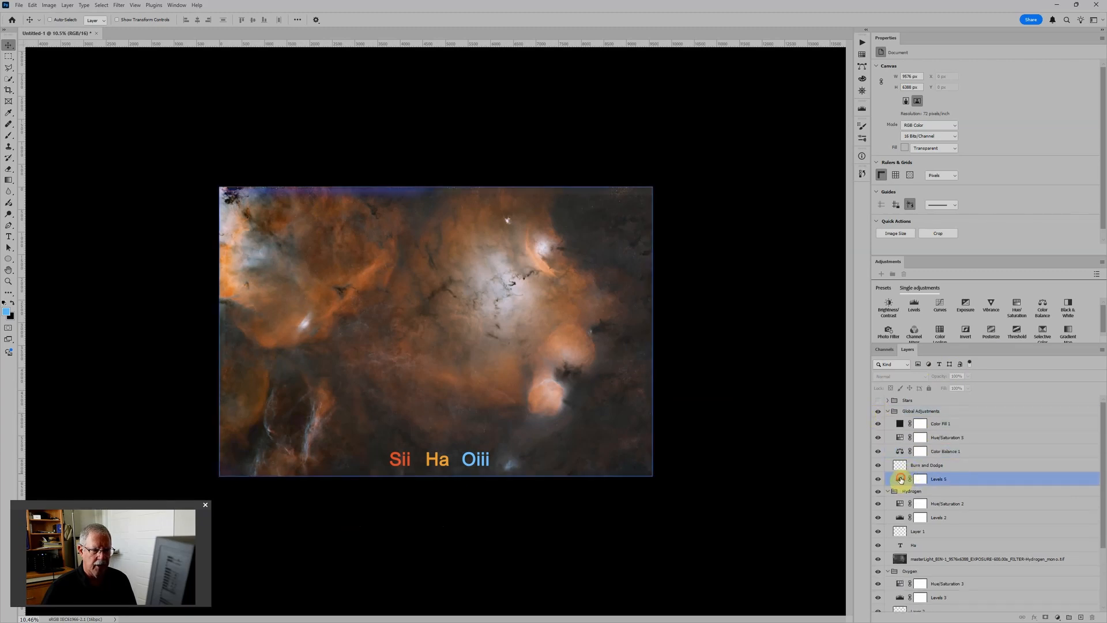
click(903, 479)
drag(992, 129, 999, 129)
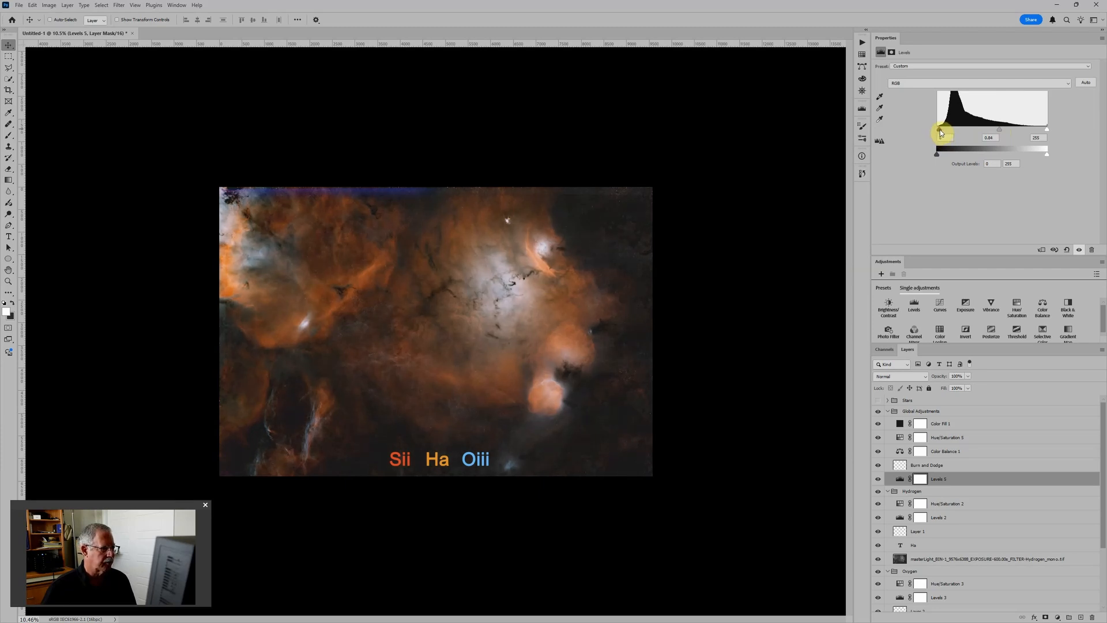
Step: Shift the global Color Balance midtones slightly towards cyan and magenta, and raise the global Hue/Saturation saturation to about +10
click(901, 453)
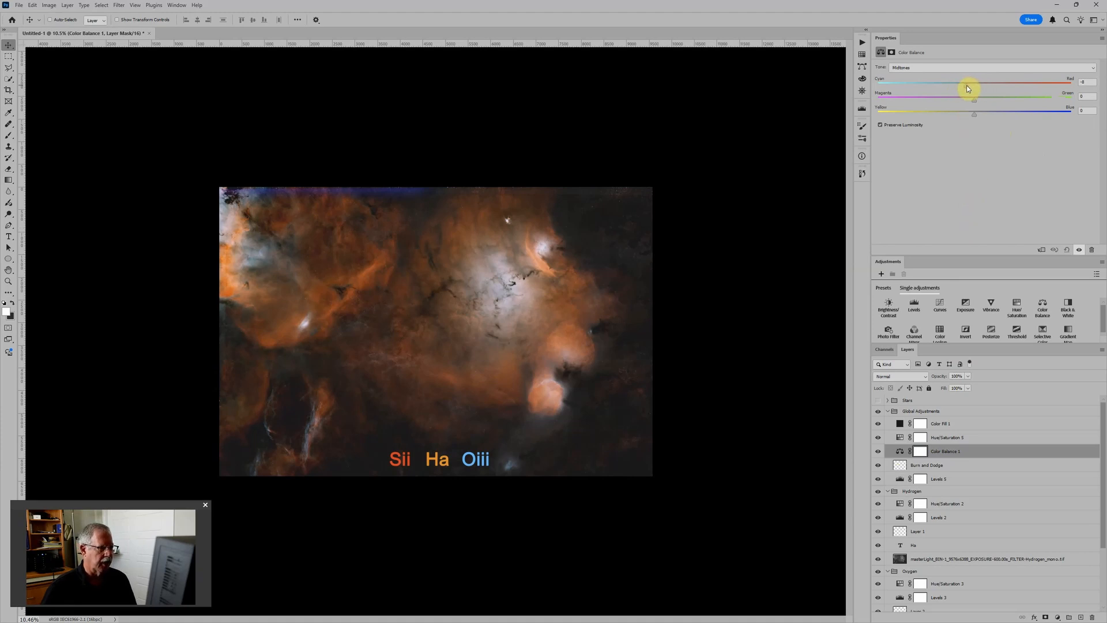
drag(964, 86, 972, 102)
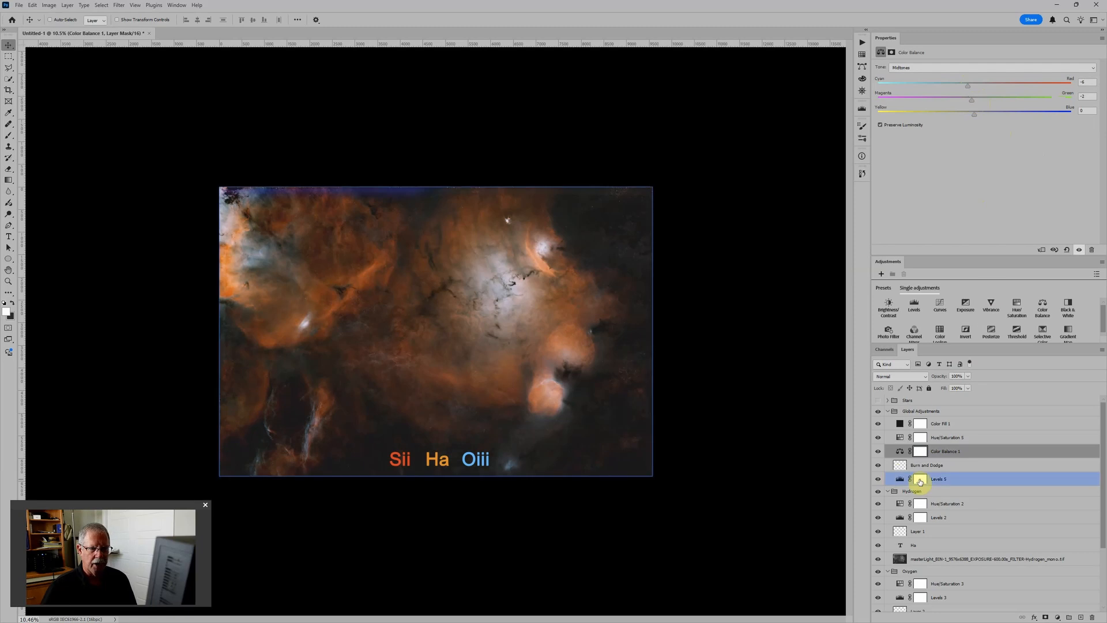
click(911, 438)
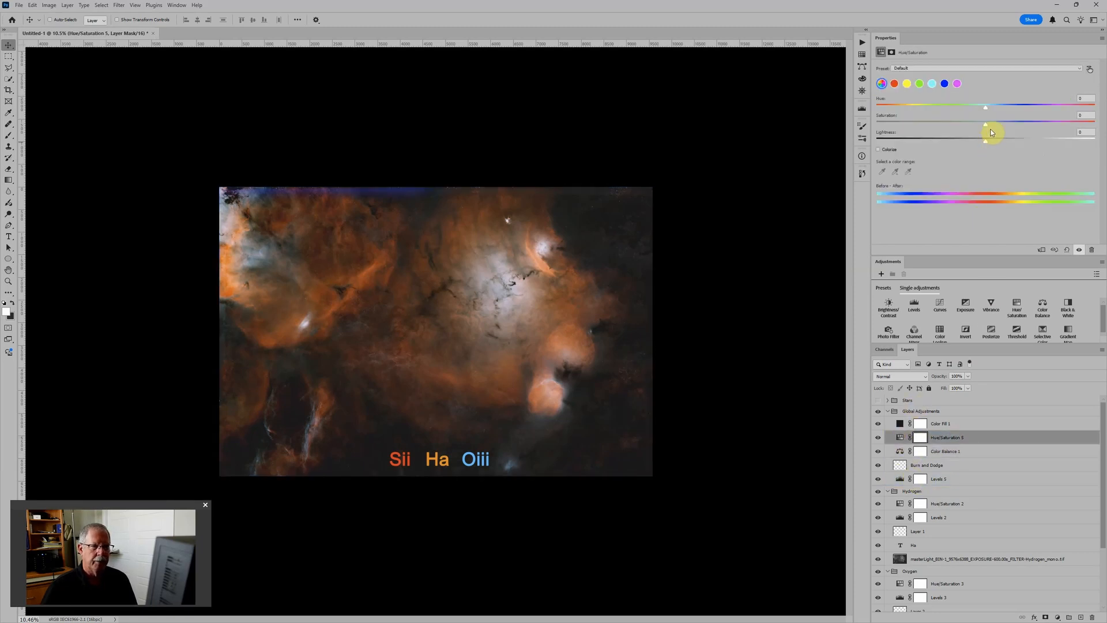
drag(988, 124, 996, 122)
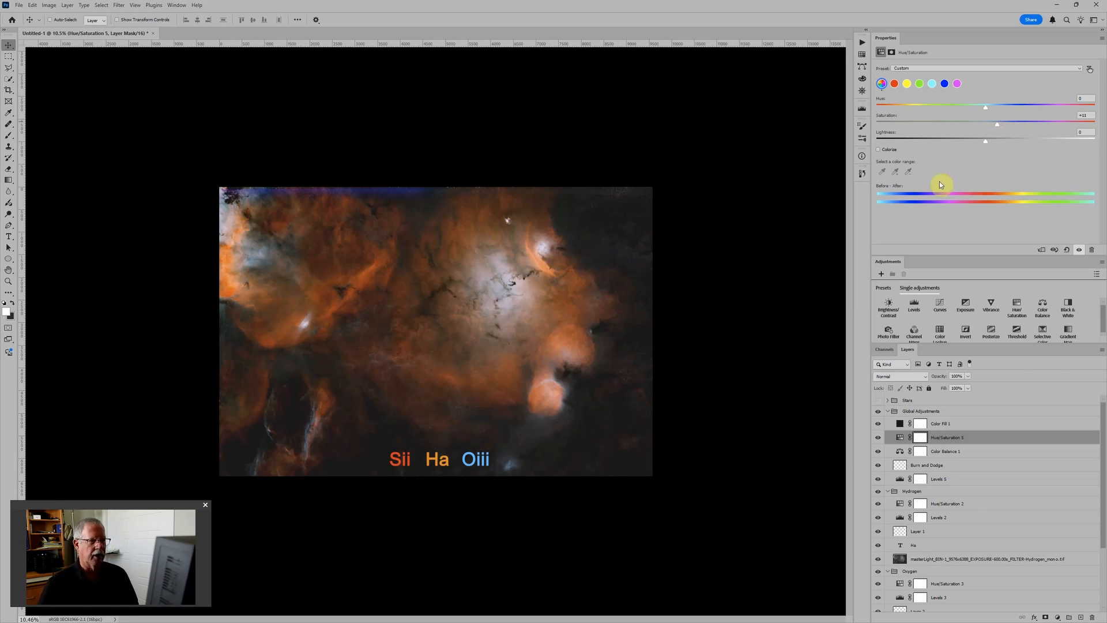
Step: In the global Hue/Saturation layer, shift the reds' hue to about -5 and move the yellows' hue towards green
click(895, 85)
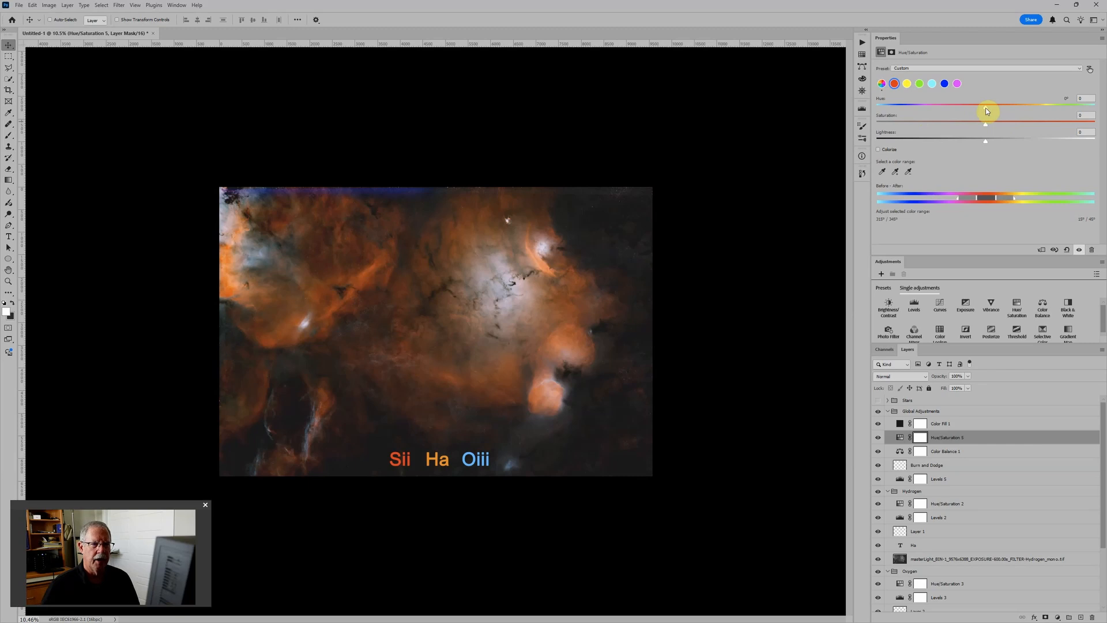
drag(986, 109, 980, 111)
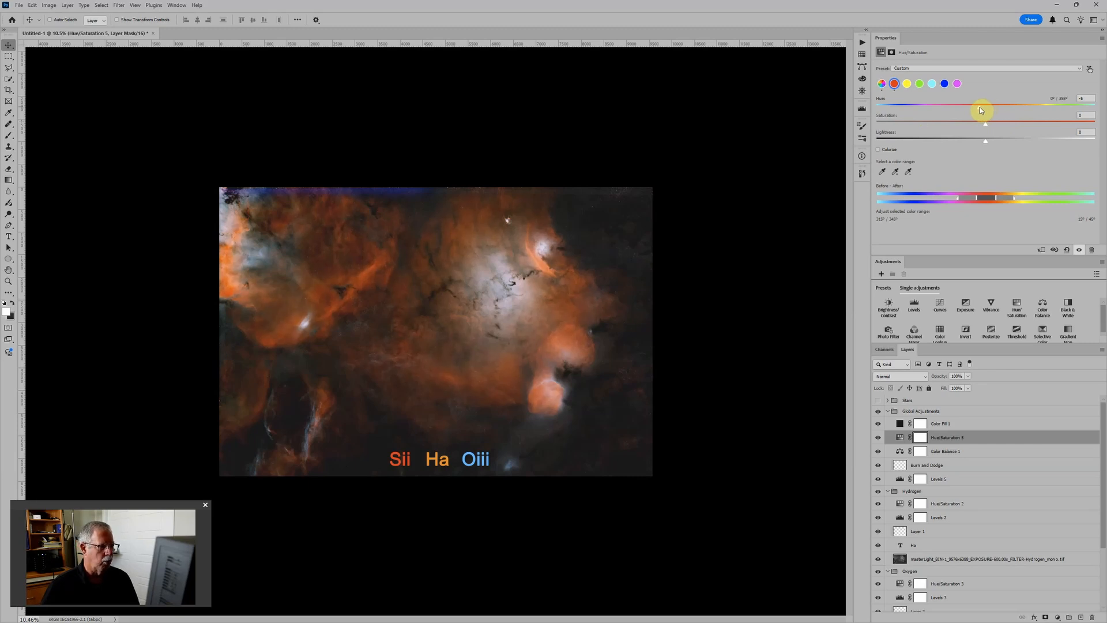
click(907, 84)
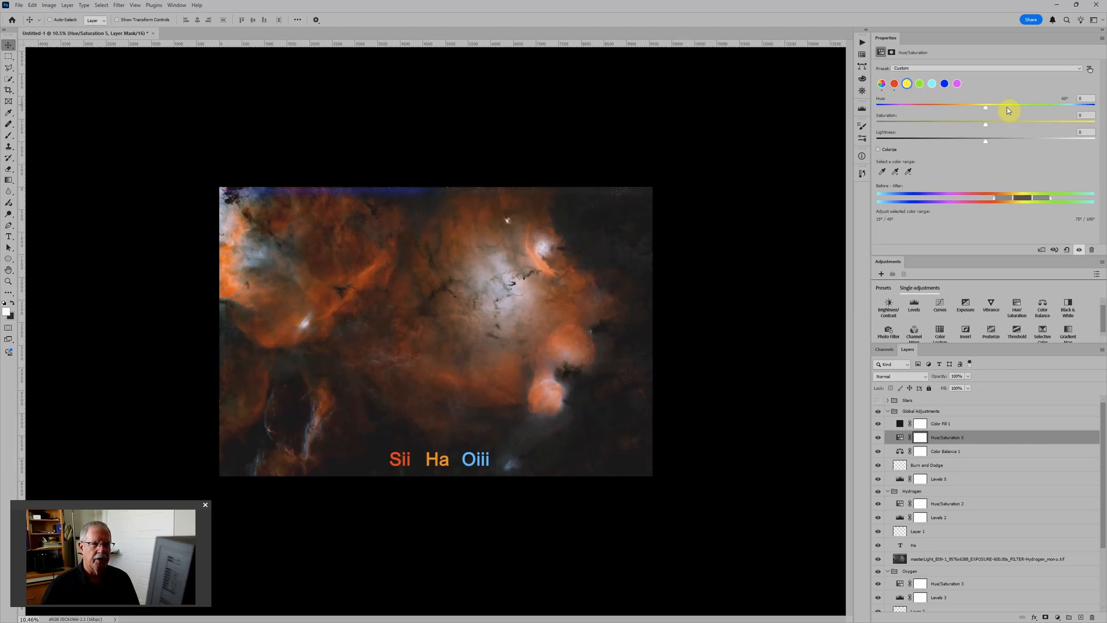
drag(985, 110, 1009, 110)
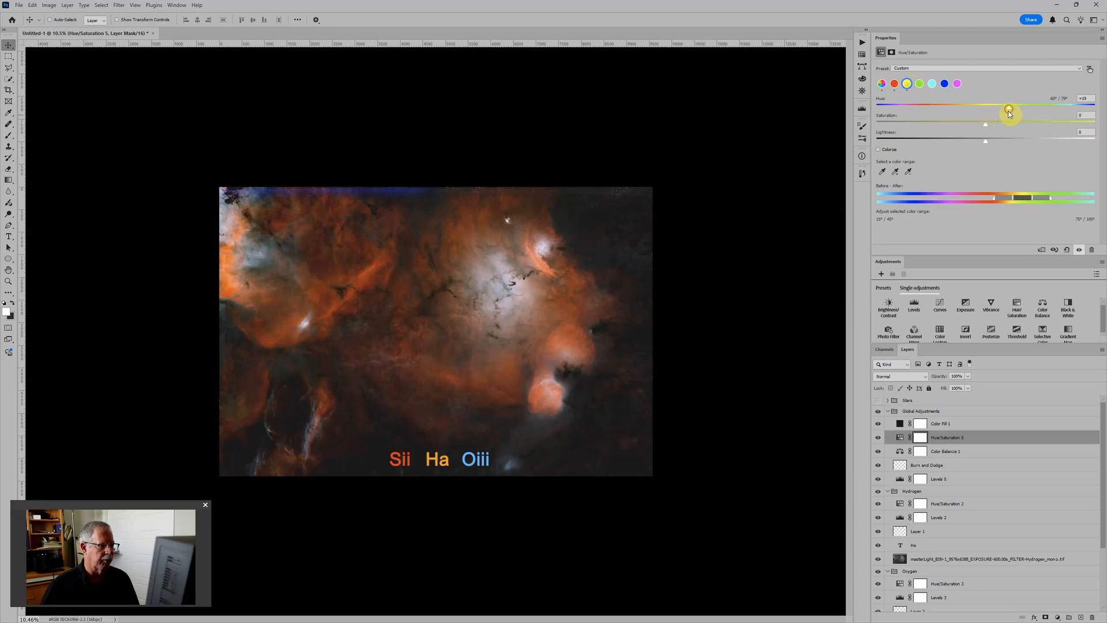
Step: Shift the Hydrogen group's colour towards yellow by setting its Hue/Saturation hue to about 38
click(900, 503)
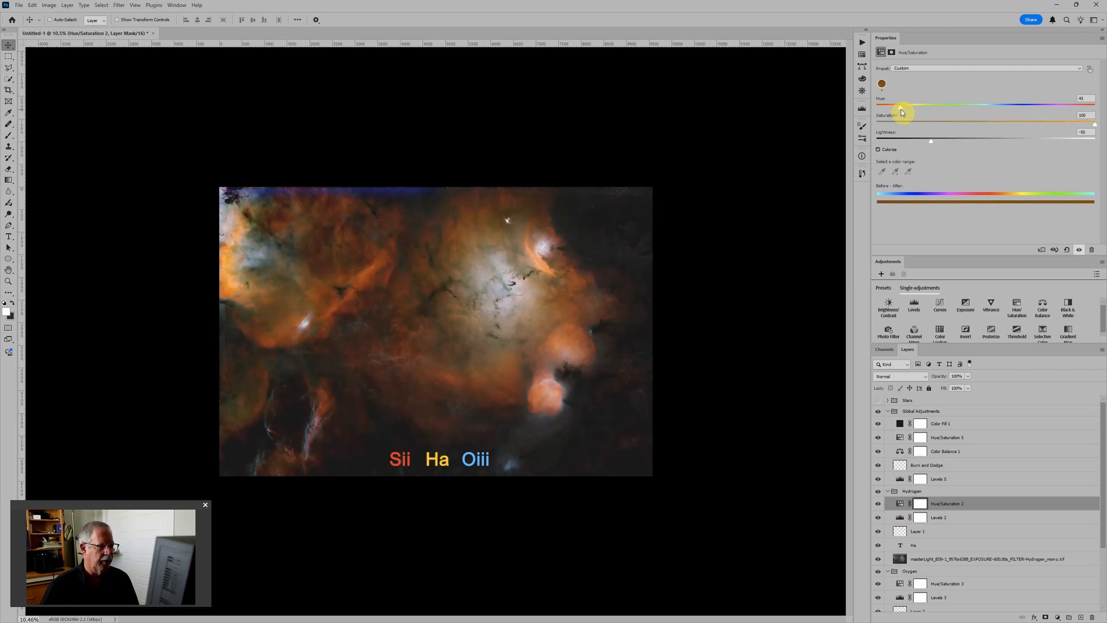
scroll(552, 355, up, 3)
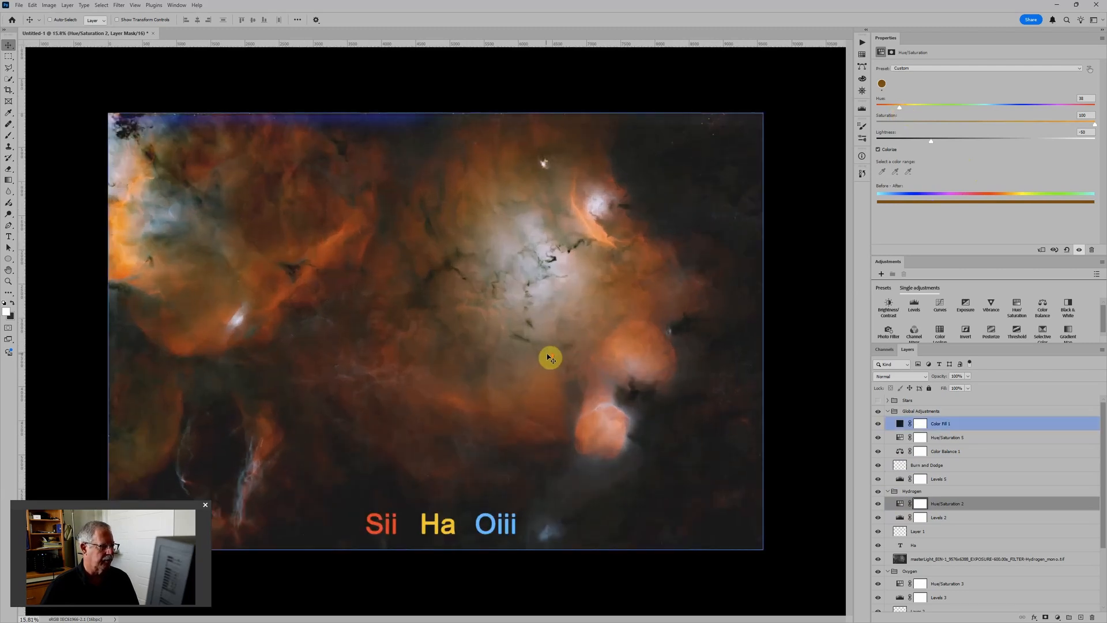
scroll(577, 363, down, 2)
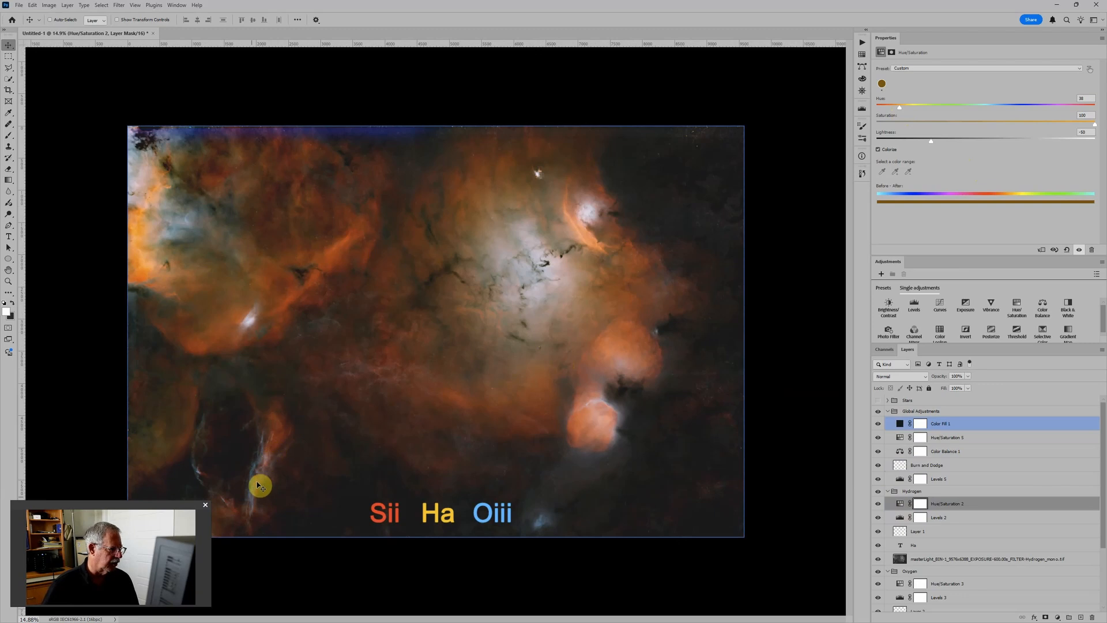
scroll(482, 367, down, 1)
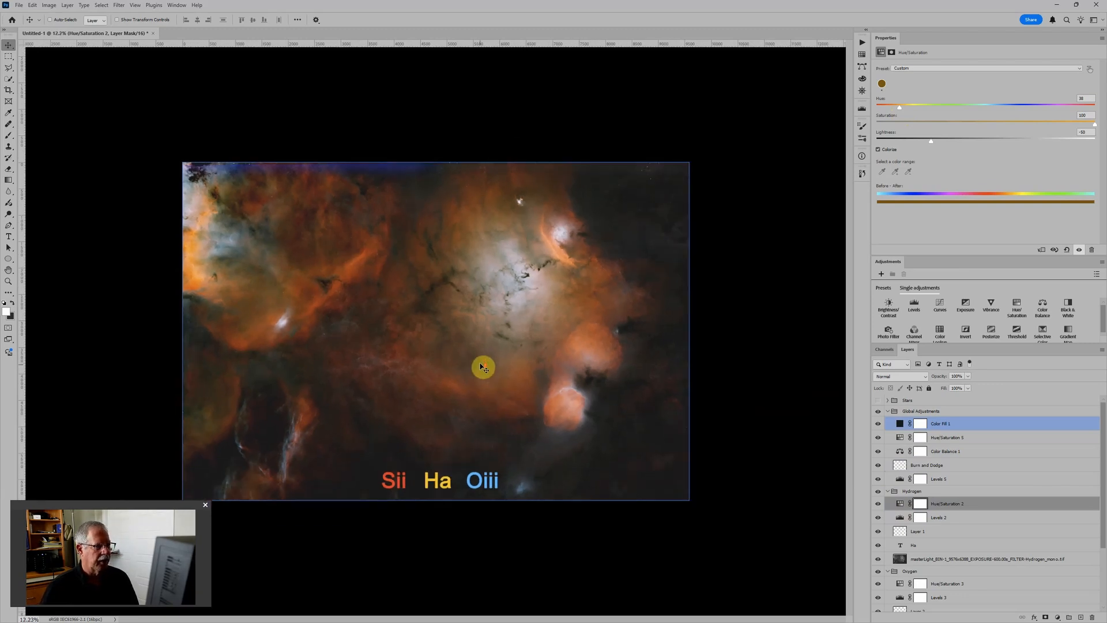
Step: Turn on the Stars group over the nebula and examine the combined image
click(920, 403)
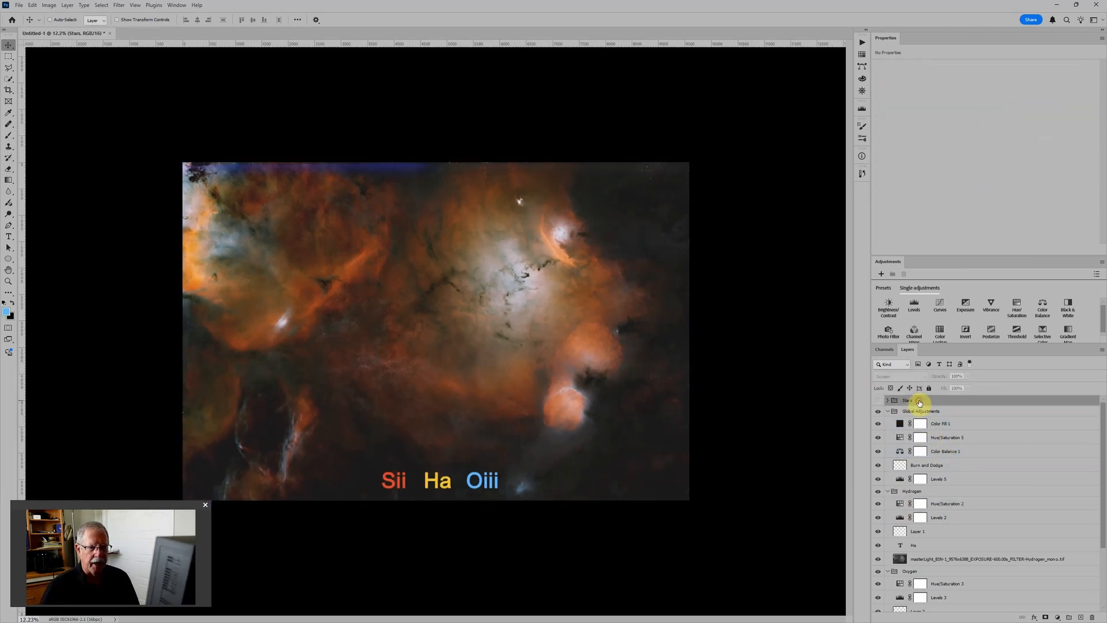
click(878, 401)
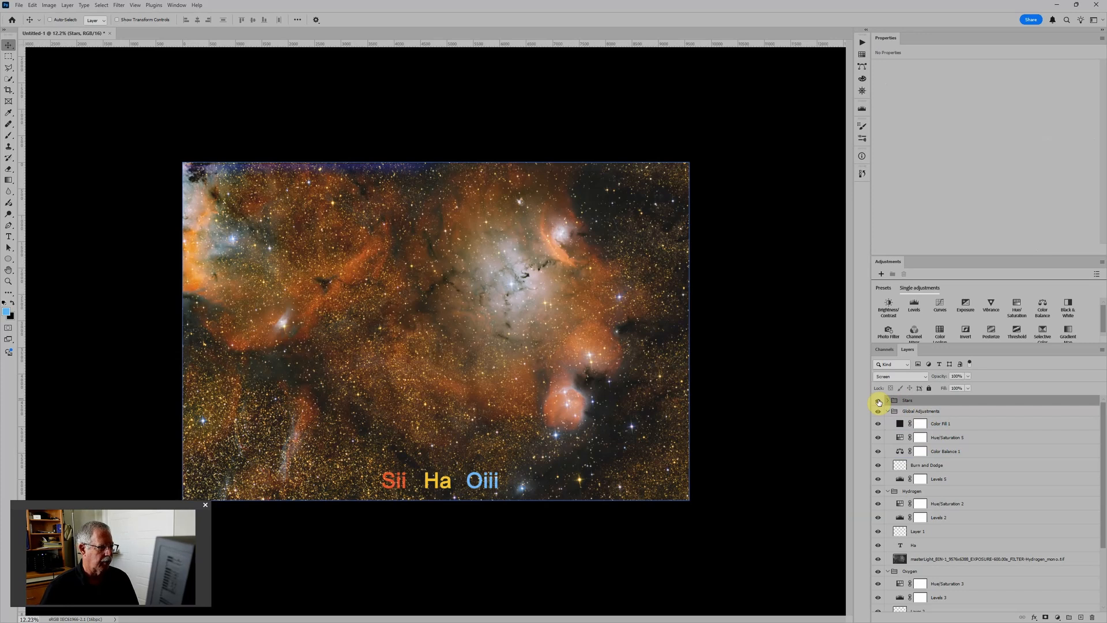
scroll(532, 359, up, 1)
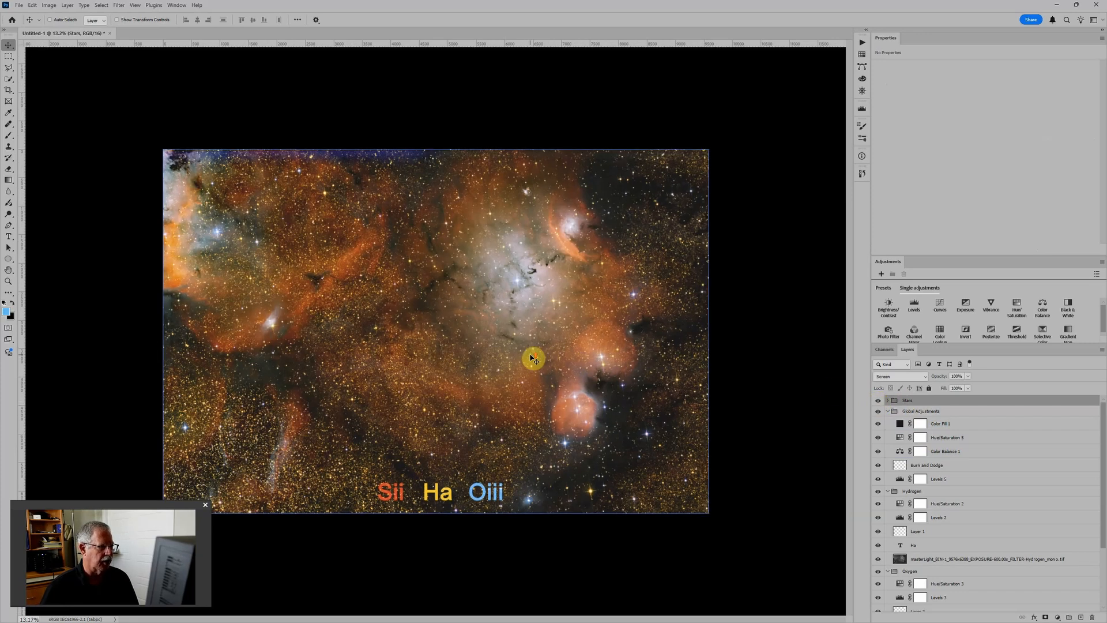
scroll(532, 358, up, 2)
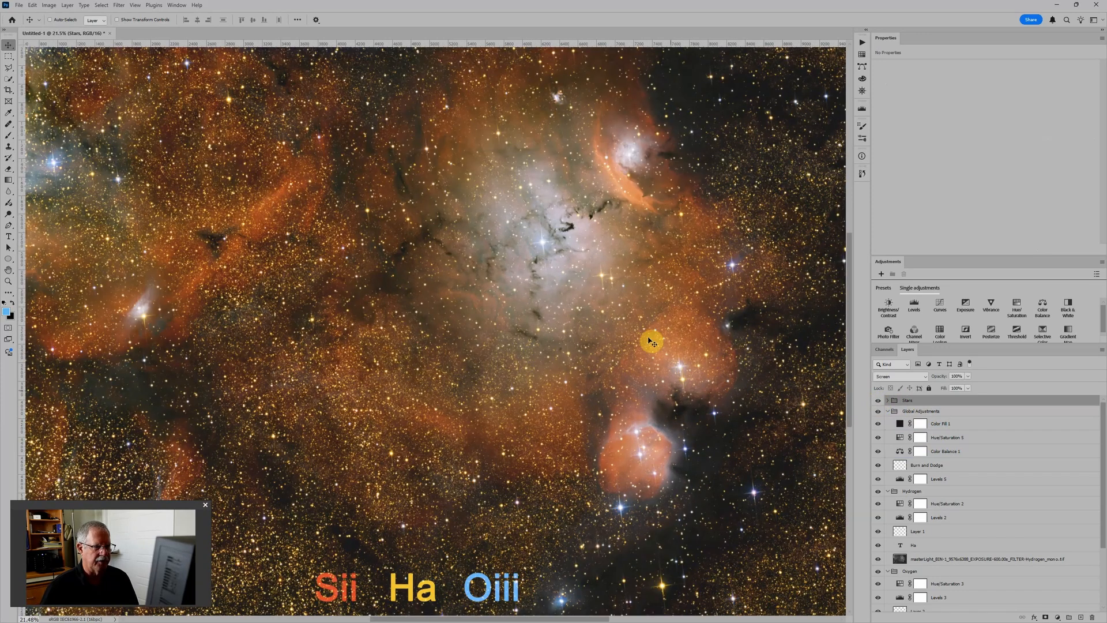
scroll(611, 370, down, 2)
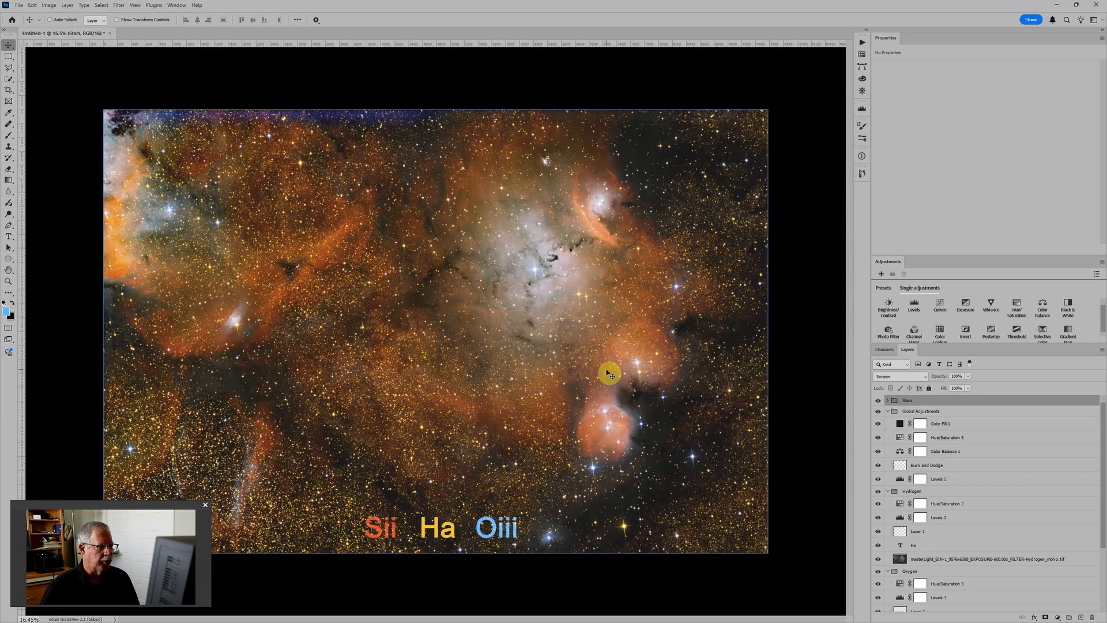
Step: Expand the Stars group and convert its star image layer to a Smart Object
click(887, 401)
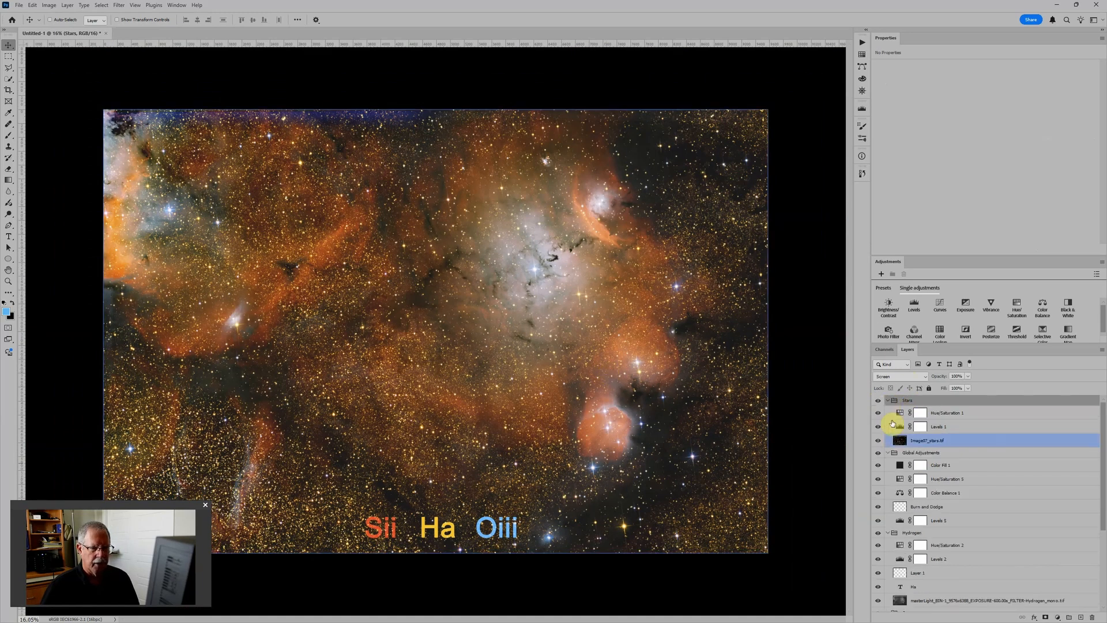
click(963, 429)
click(963, 441)
scroll(608, 340, up, 3)
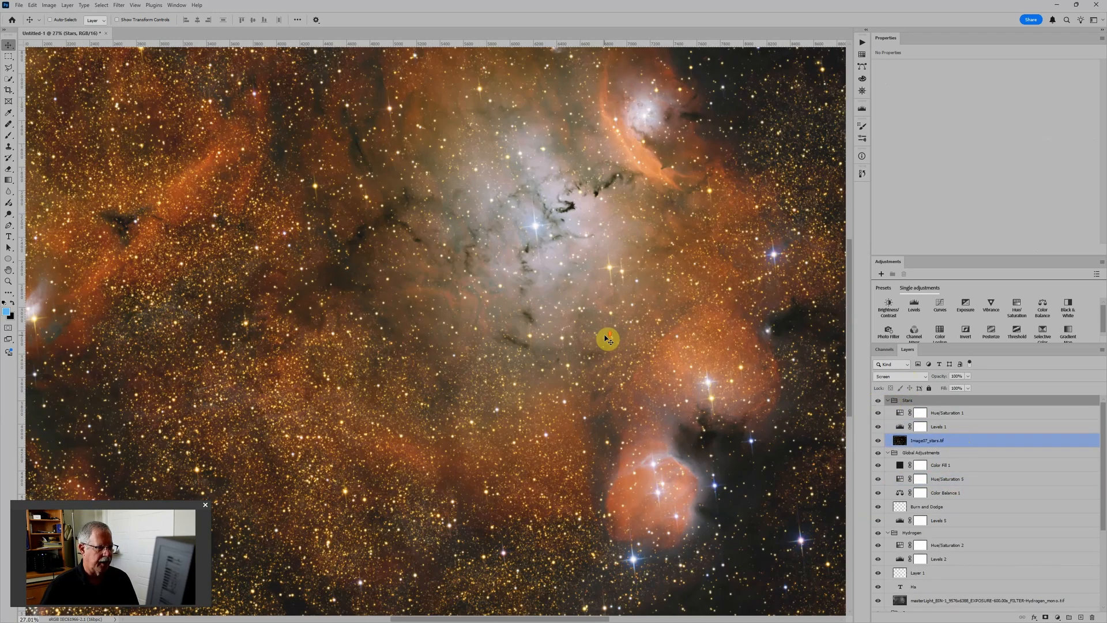
scroll(607, 340, up, 2)
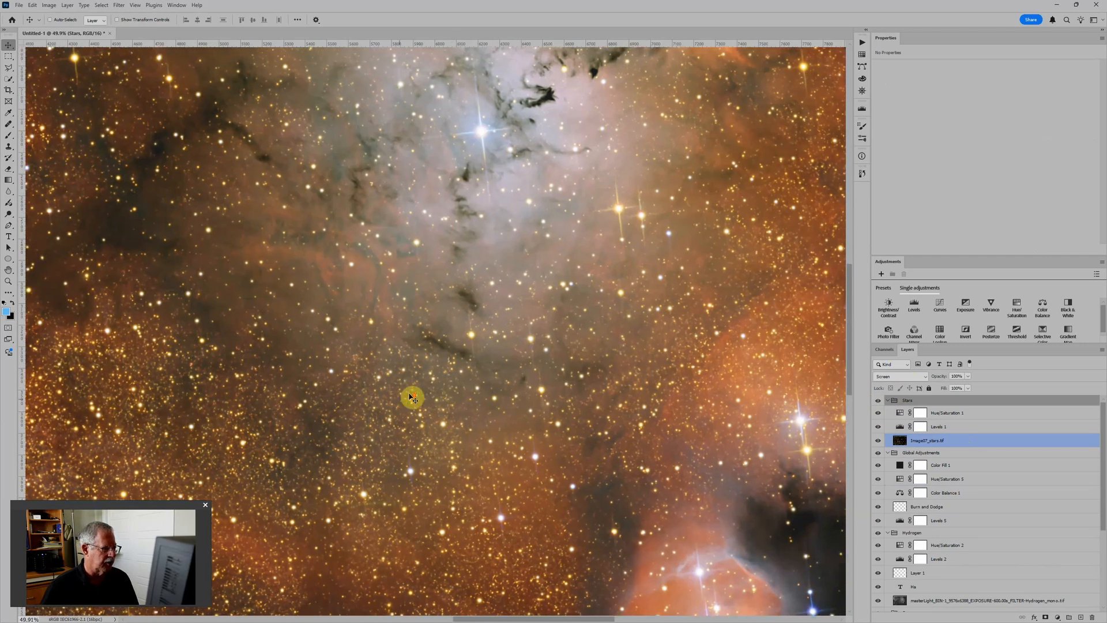
click(996, 442)
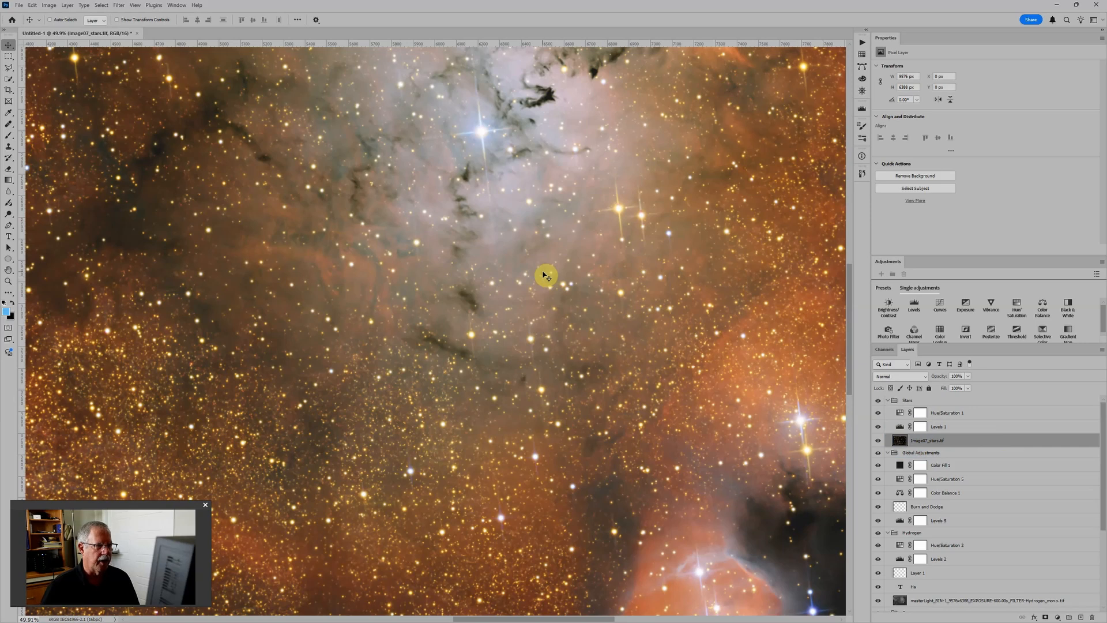
scroll(546, 276, down, 1)
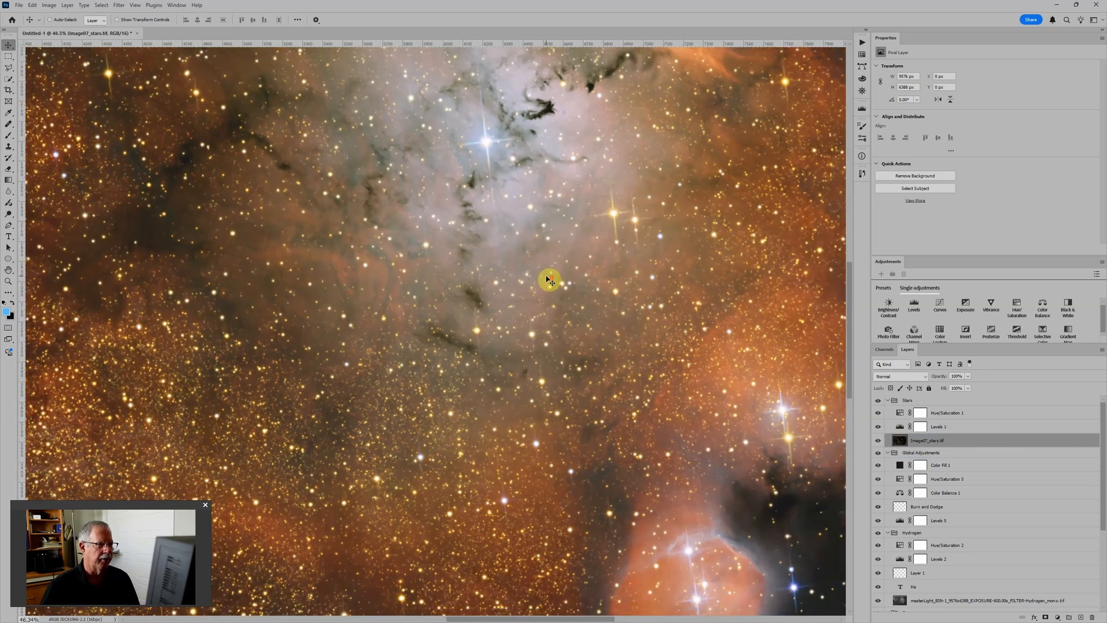
right_click(960, 443)
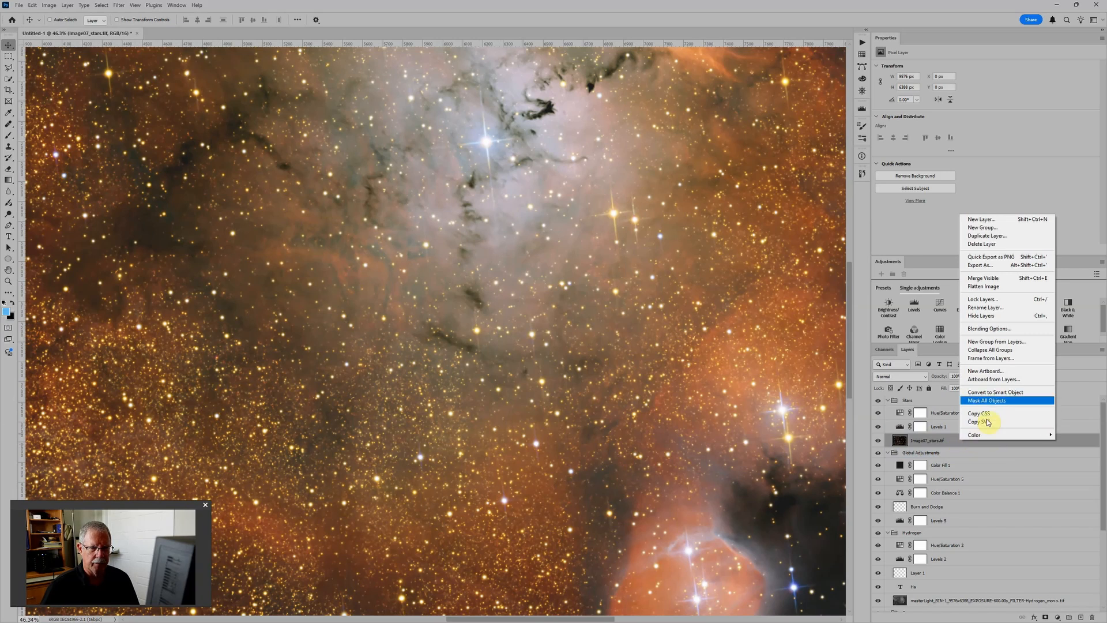
click(994, 393)
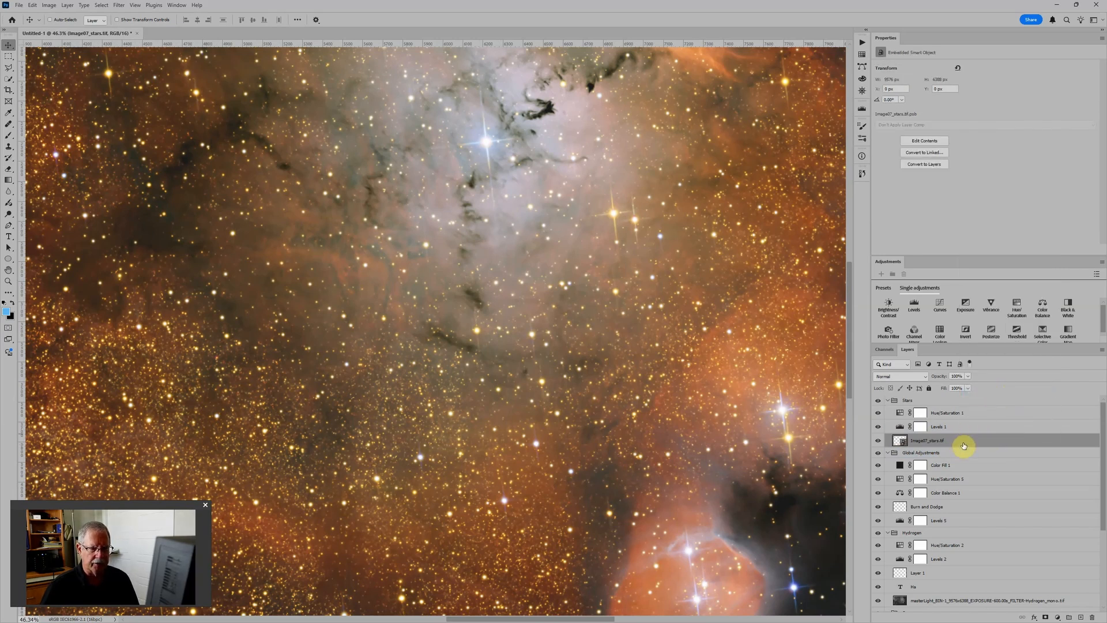
Step: Apply the Dust & Scratches filter with a 5-pixel radius to the star Smart Object and check its effect
click(118, 5)
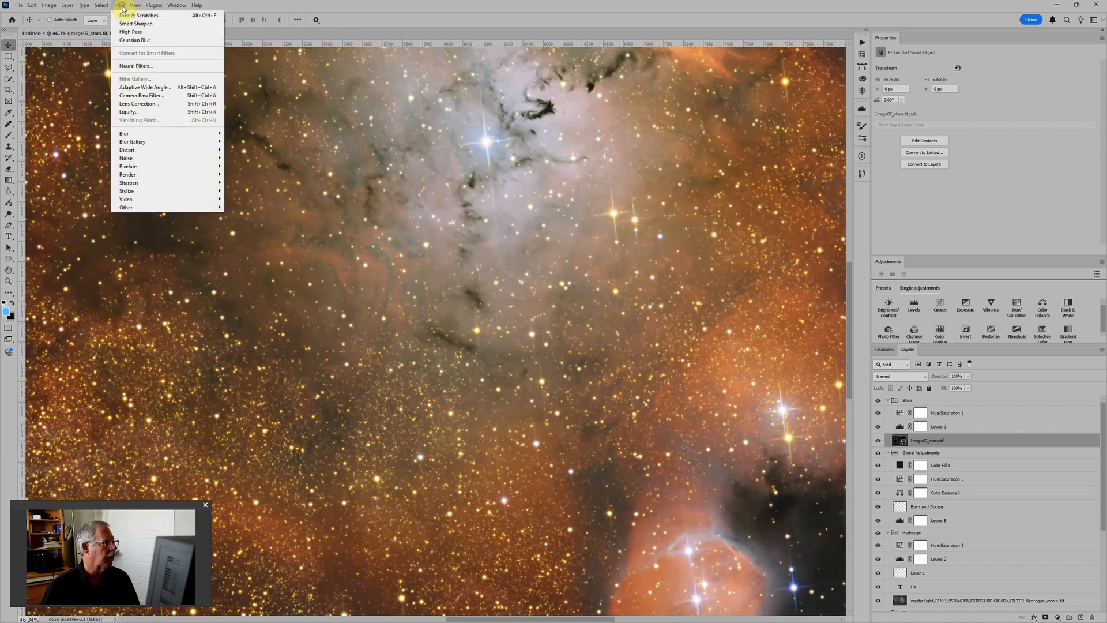
mouse_move(144, 158)
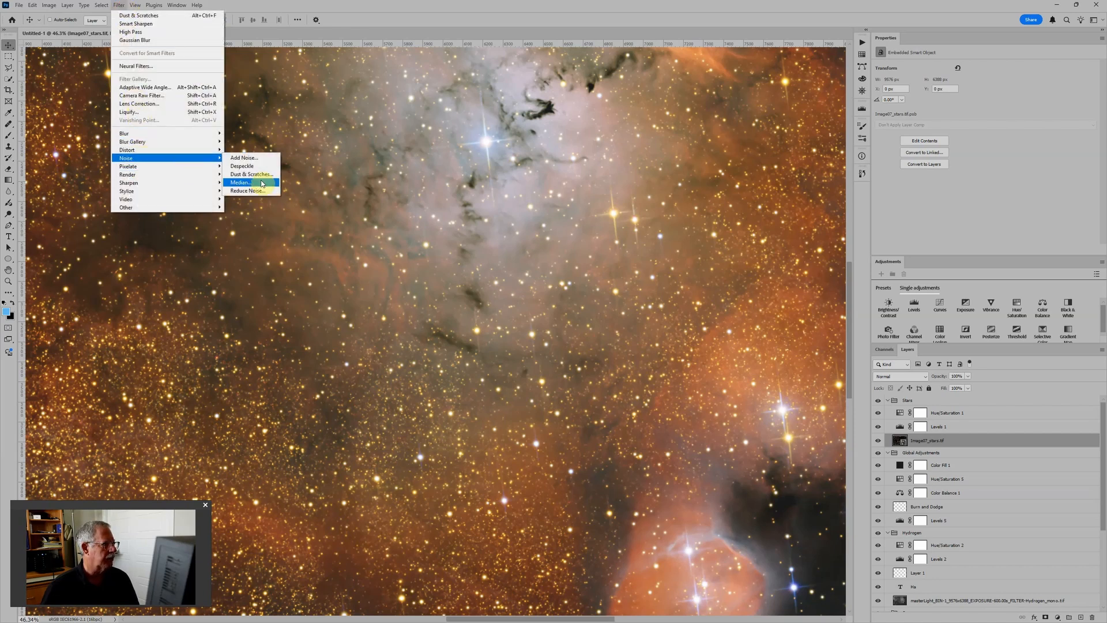
click(262, 174)
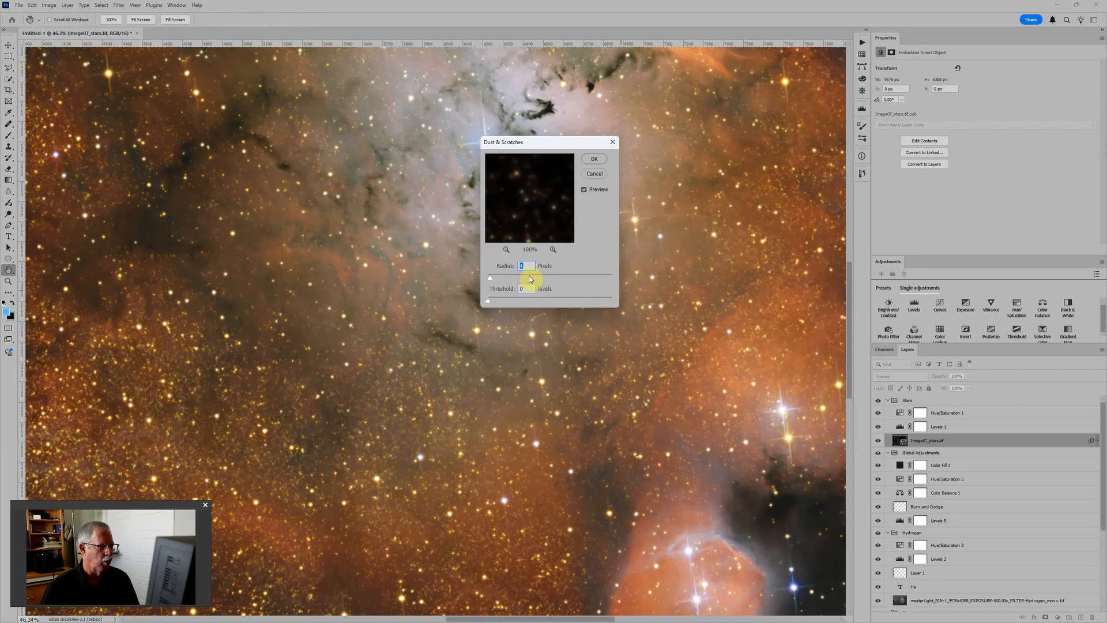
text(5)
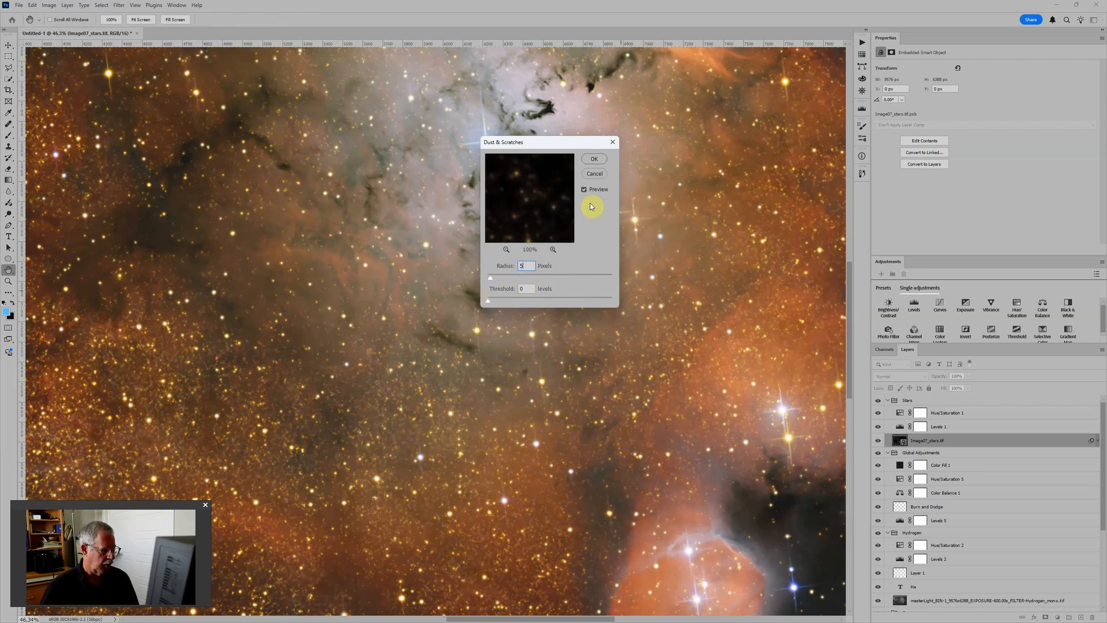
click(596, 160)
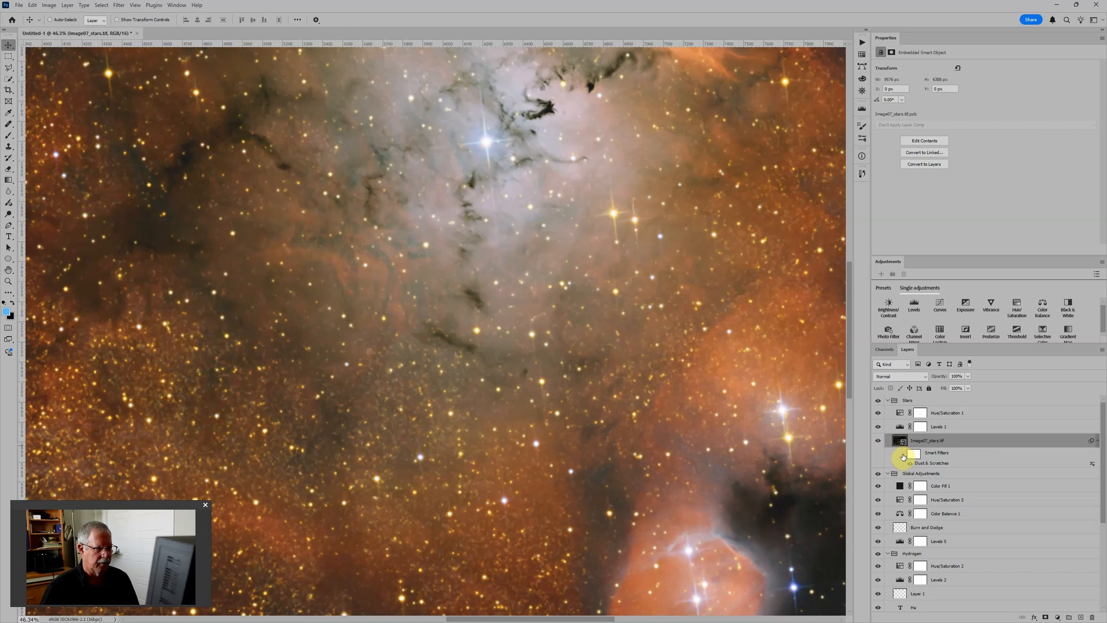
click(903, 456)
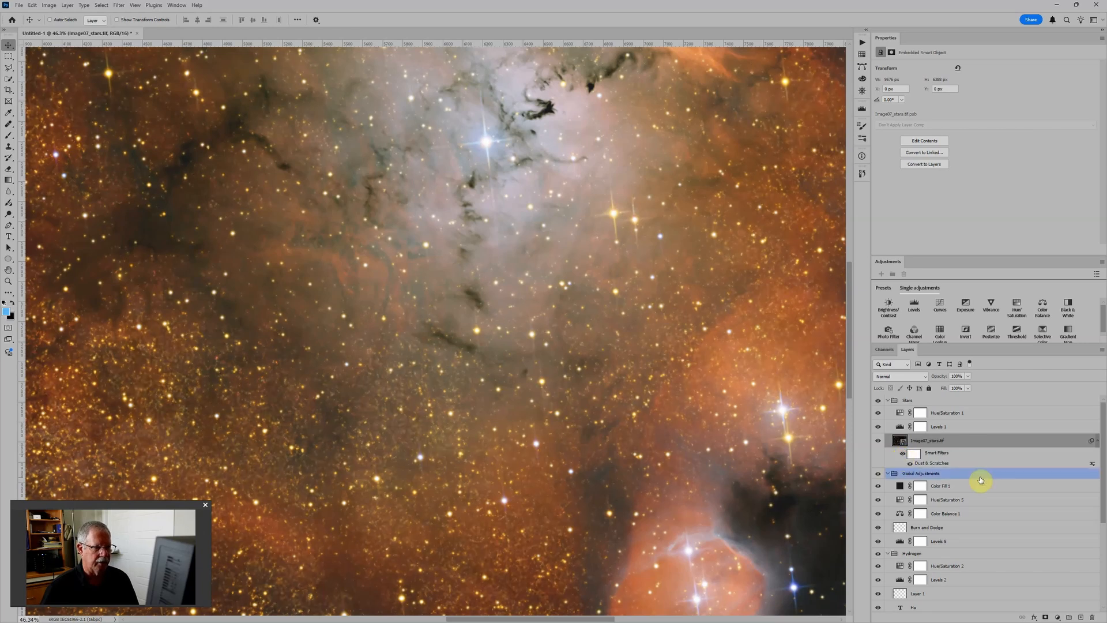
Step: Add a Smart Sharpen filter that removes Lens Blur to the star Smart Object, adjusting its sharpening sliders
click(118, 6)
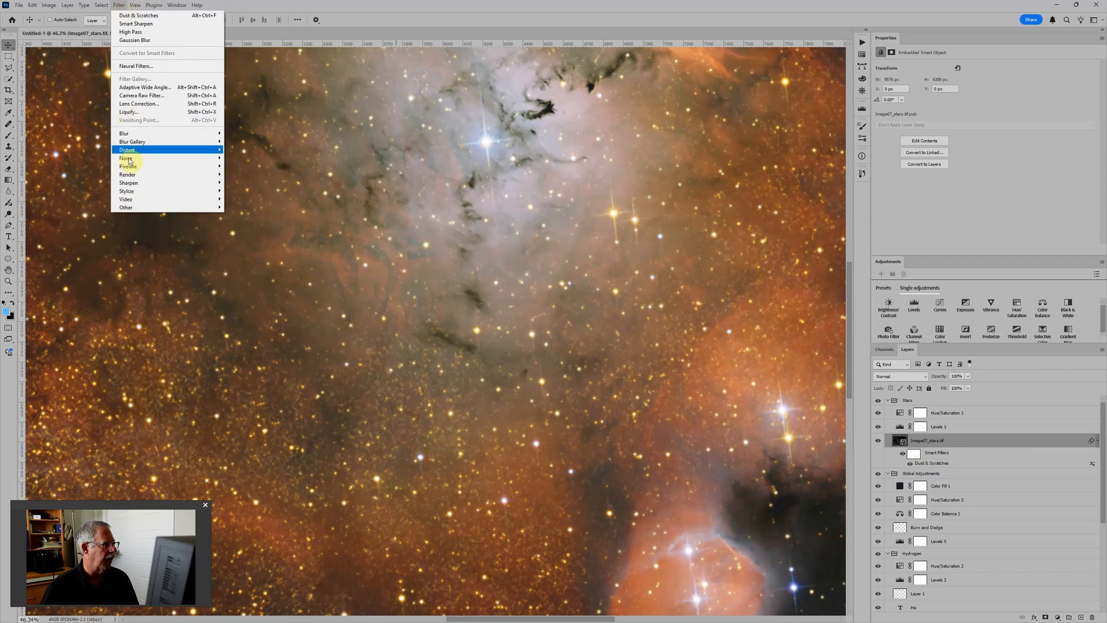
mouse_move(129, 183)
click(245, 207)
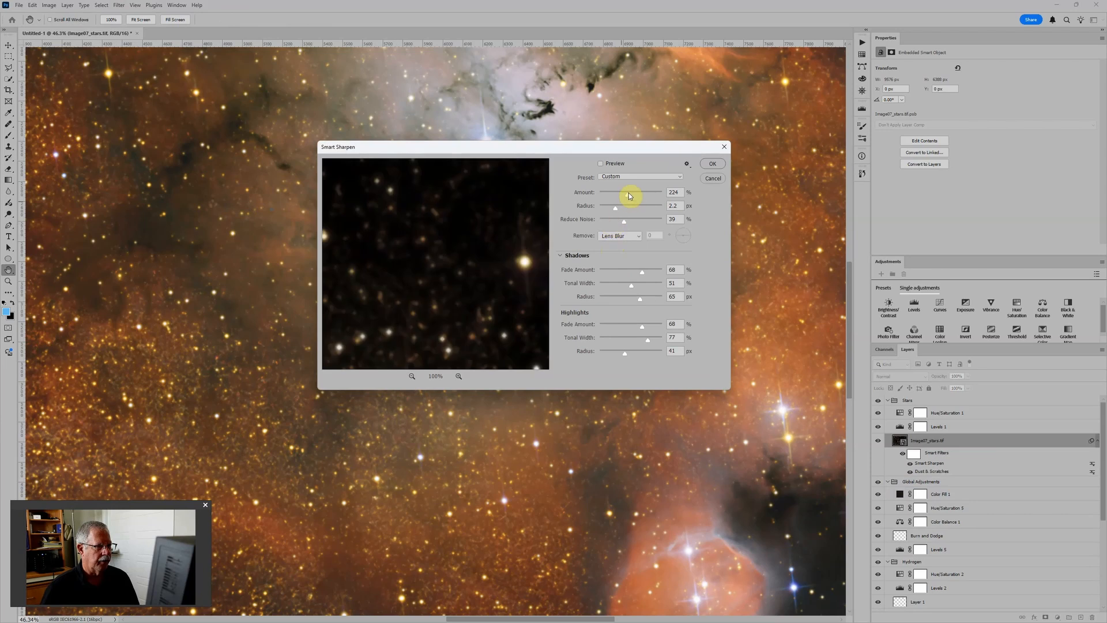
mouse_move(628, 196)
mouse_down()
mouse_move(647, 197)
mouse_move(619, 209)
mouse_up()
click(709, 166)
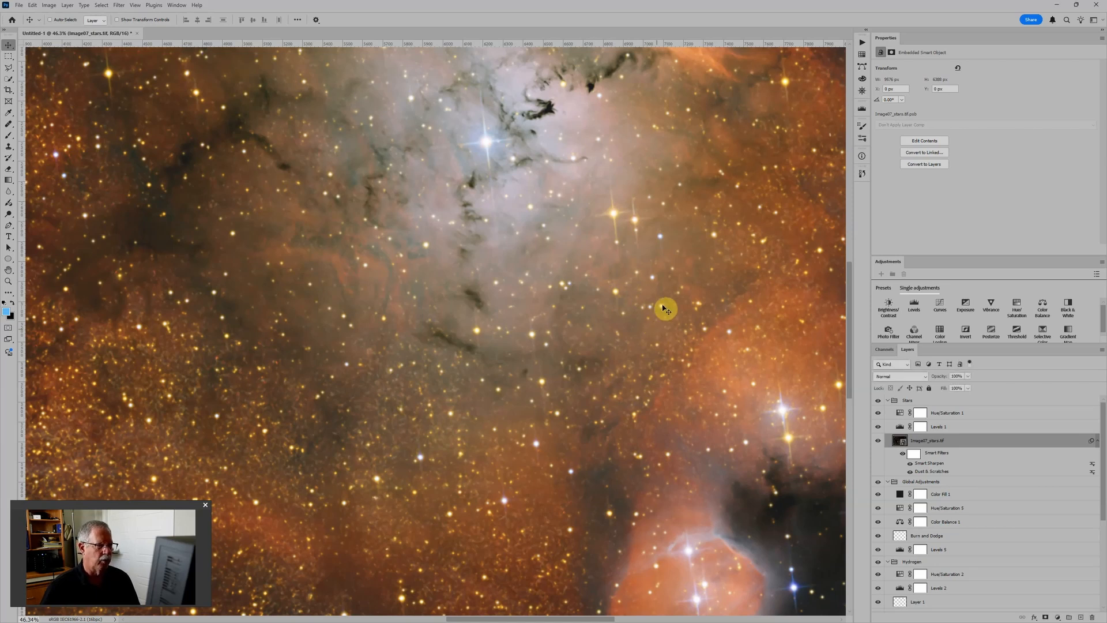
Step: In the Stars group's Levels layer, set the shadow input to 39 and the midtones to 0.40 to suppress faint stars
scroll(662, 306, down, 1)
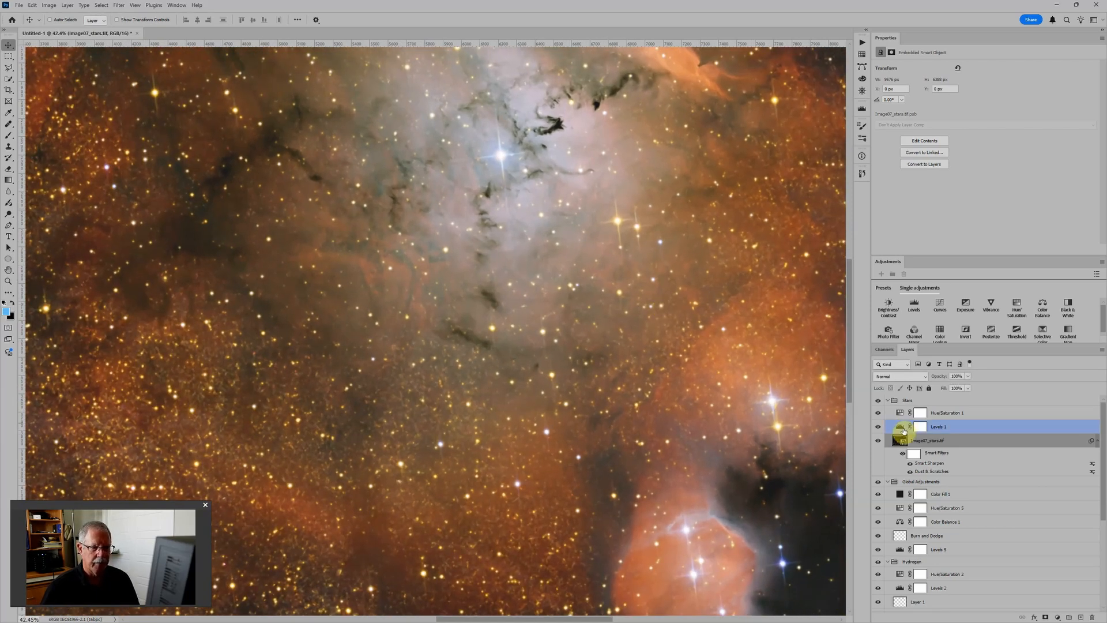
click(911, 426)
scroll(645, 274, down, 2)
scroll(645, 274, down, 1)
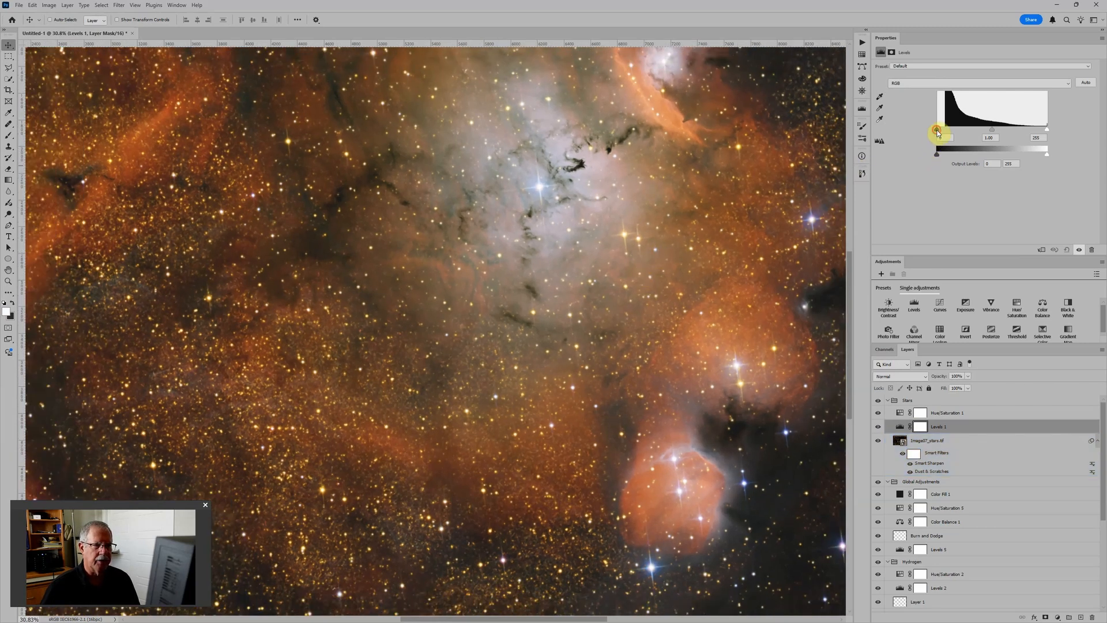
drag(941, 132, 946, 133)
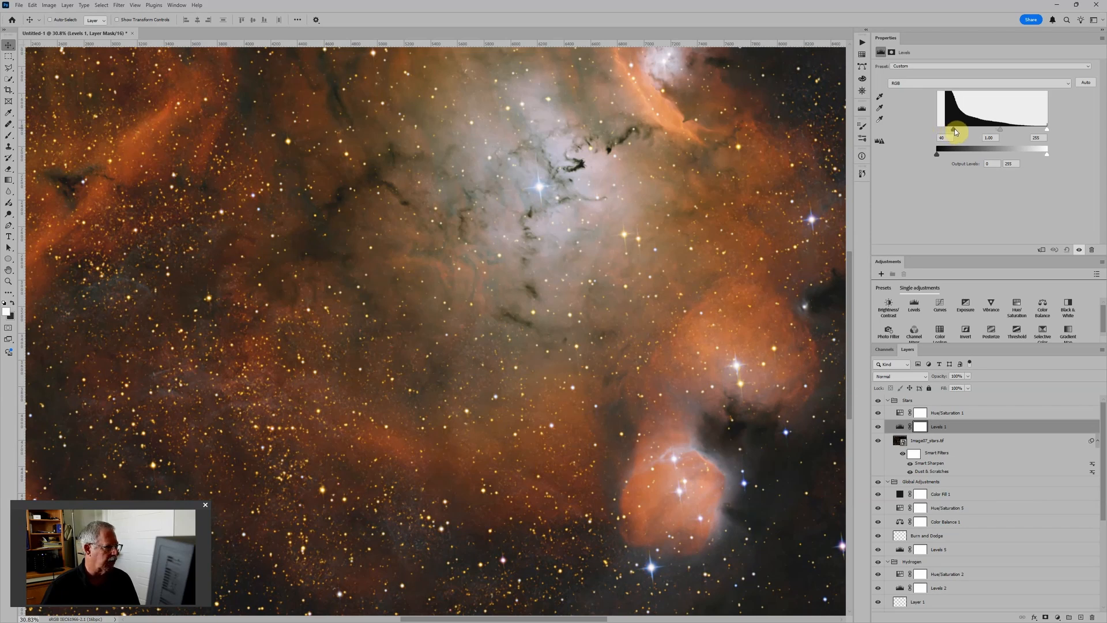
drag(1002, 133, 1024, 131)
scroll(502, 267, down, 5)
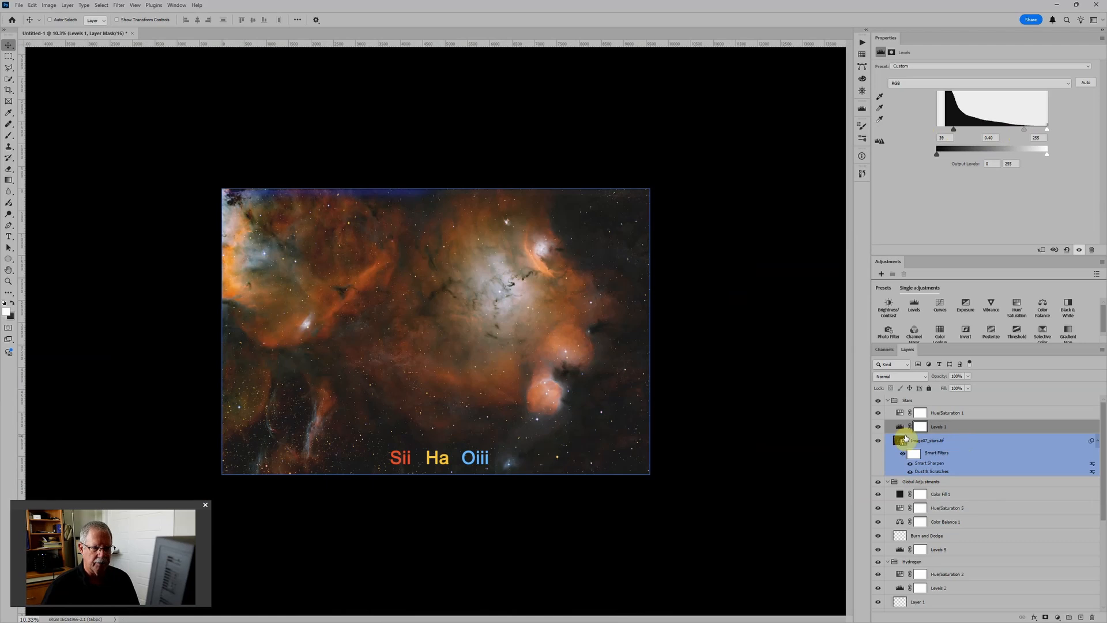
Step: Compare the image with and without the stars' Levels adjustment and set its midtones to 0.56
click(879, 427)
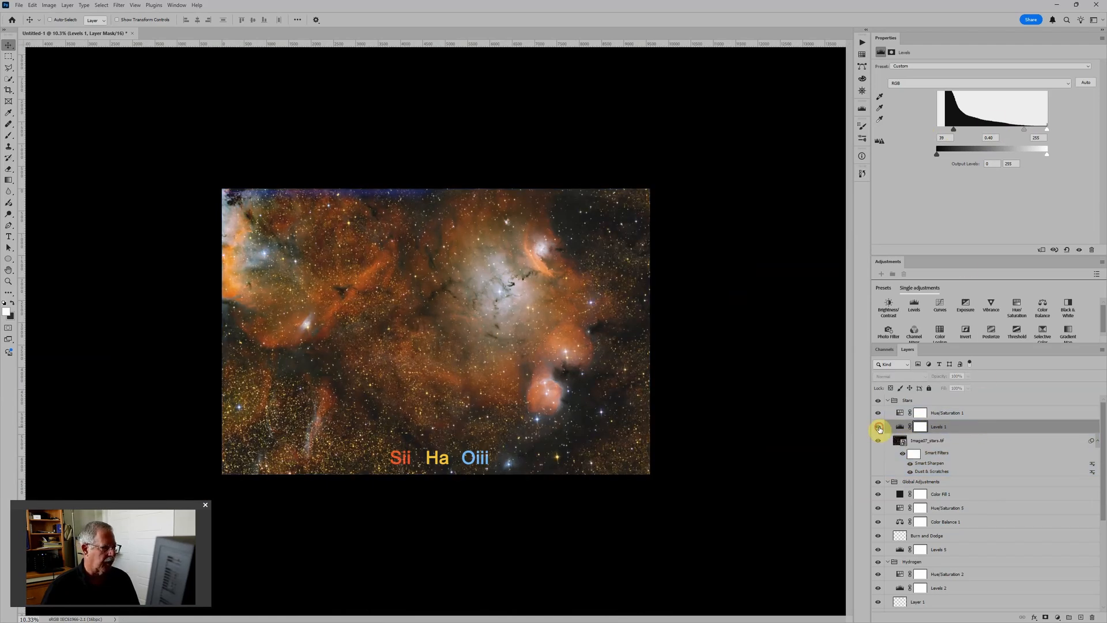
click(879, 428)
scroll(571, 366, up, 5)
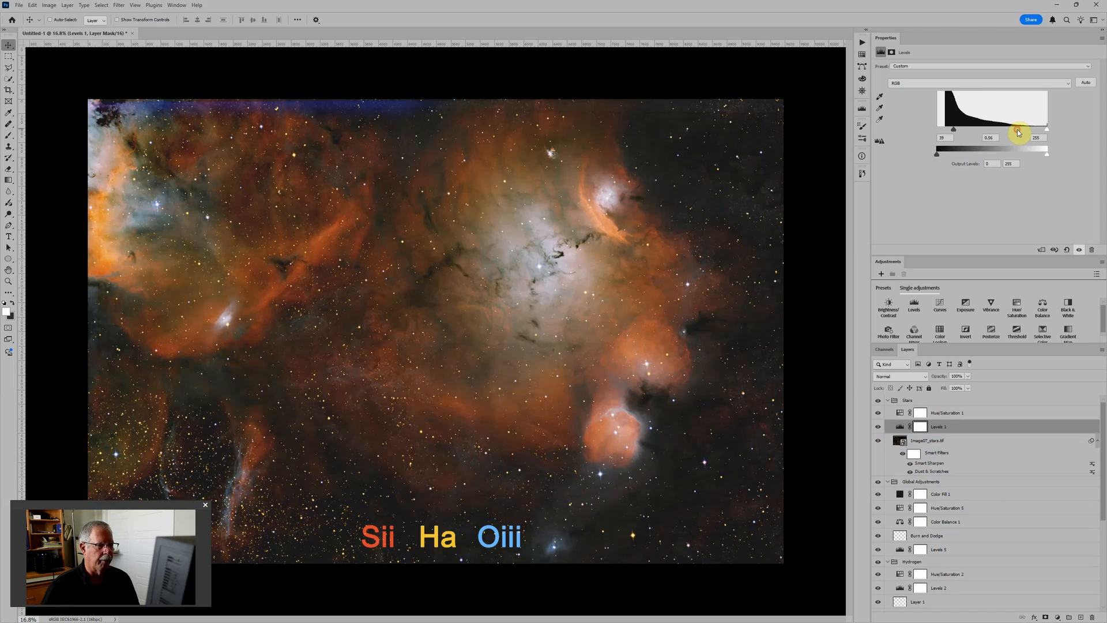
scroll(625, 244, down, 5)
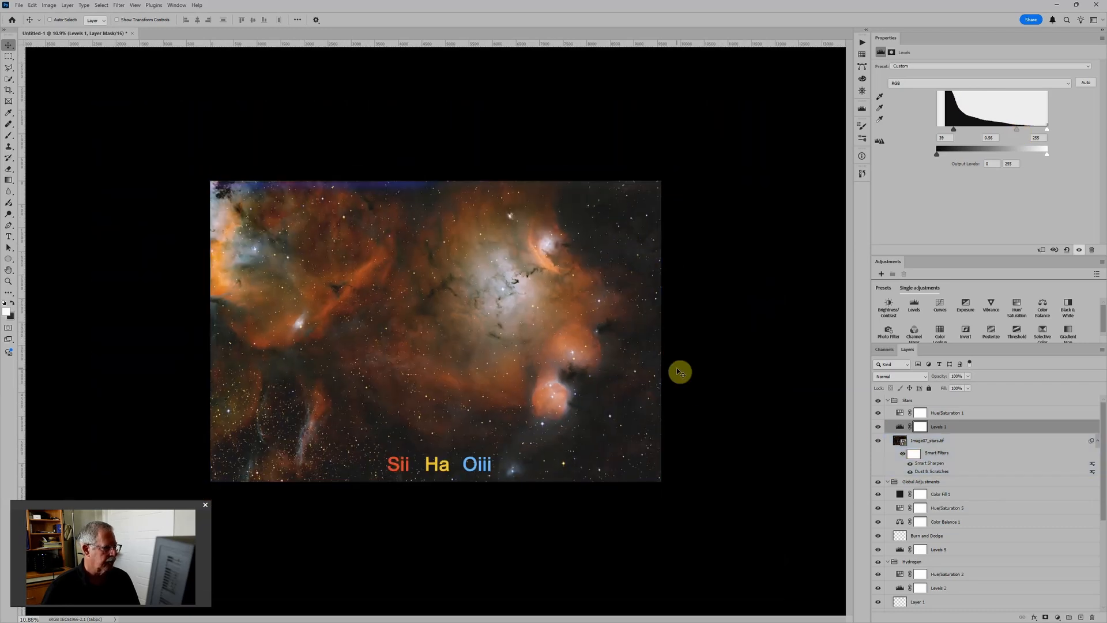
scroll(571, 369, up, 3)
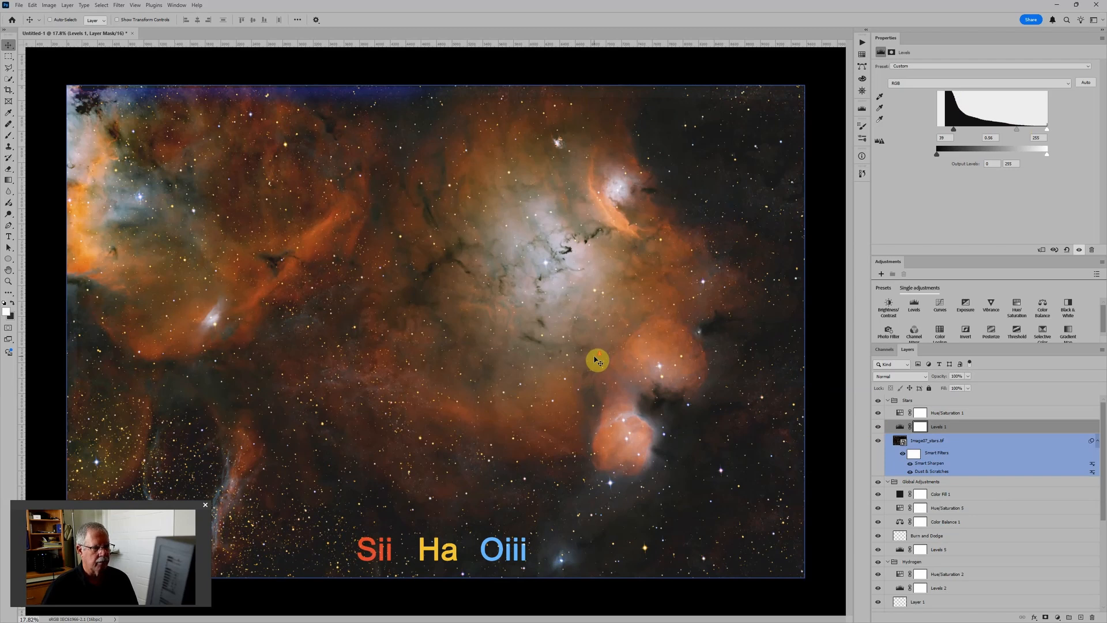
scroll(597, 361, down, 2)
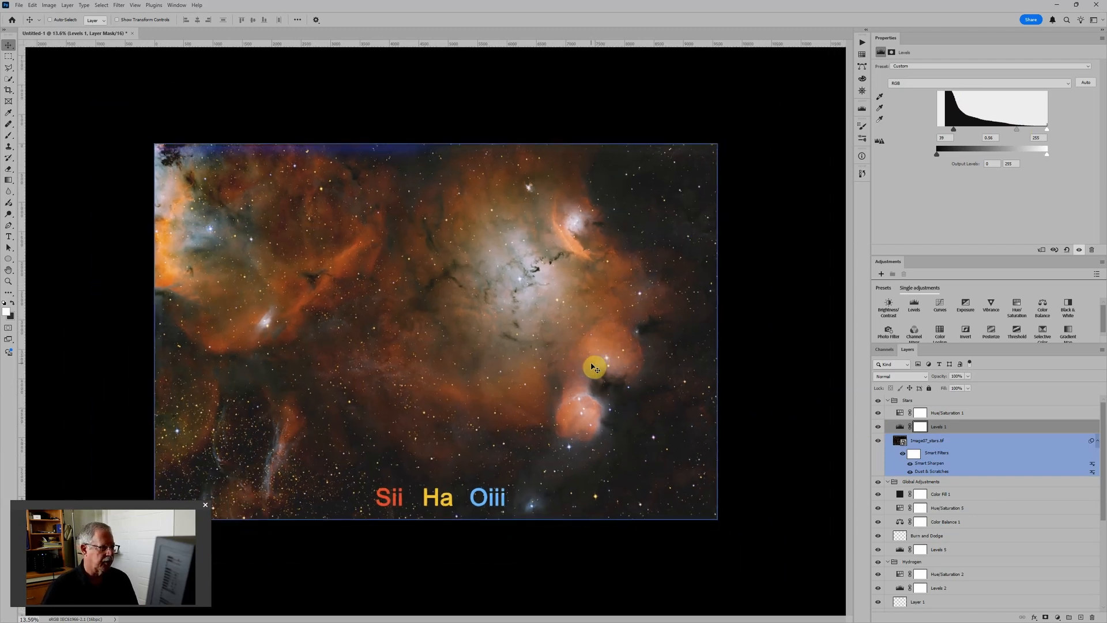
scroll(594, 367, down, 2)
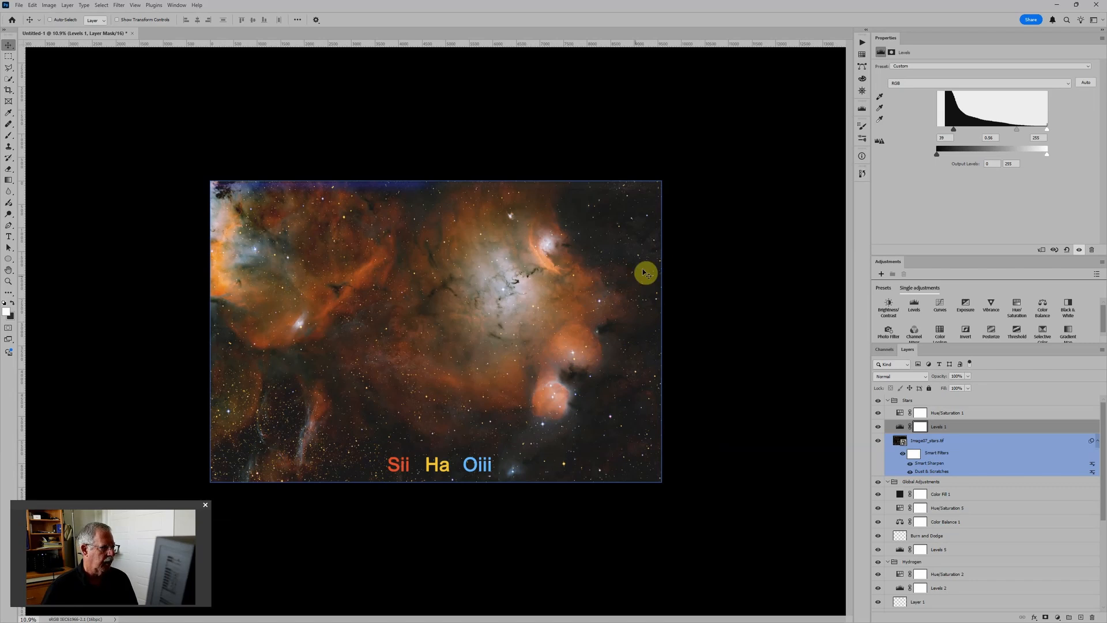
Step: Start saving the document under a new name and choose the 2025 Photos folder inside My Documents' Photos folder
click(19, 5)
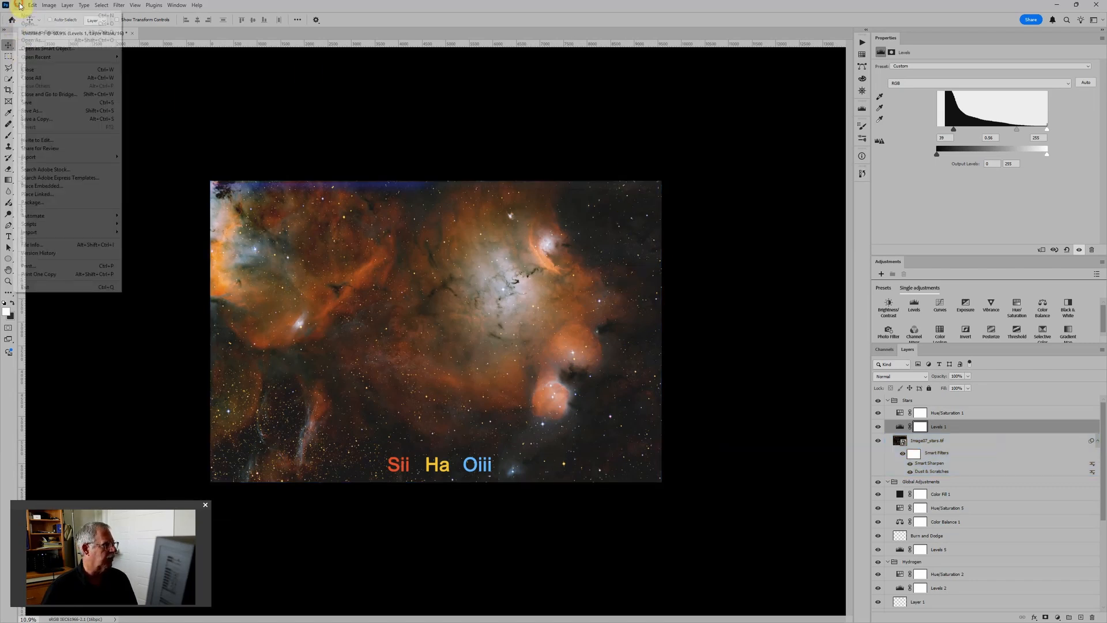
click(51, 120)
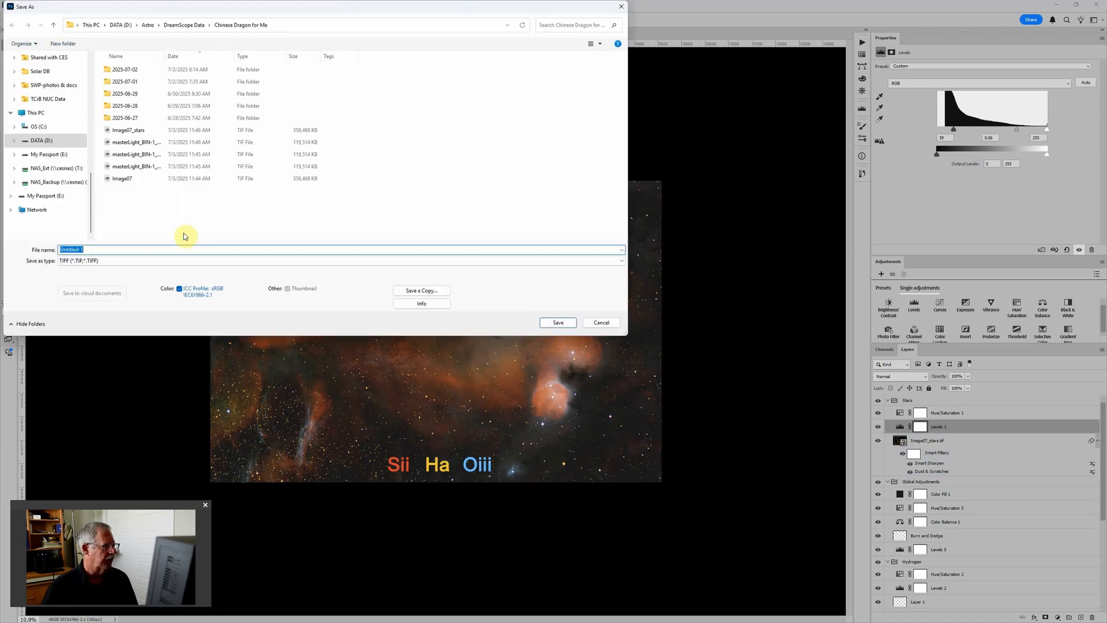
scroll(63, 133, up, 6)
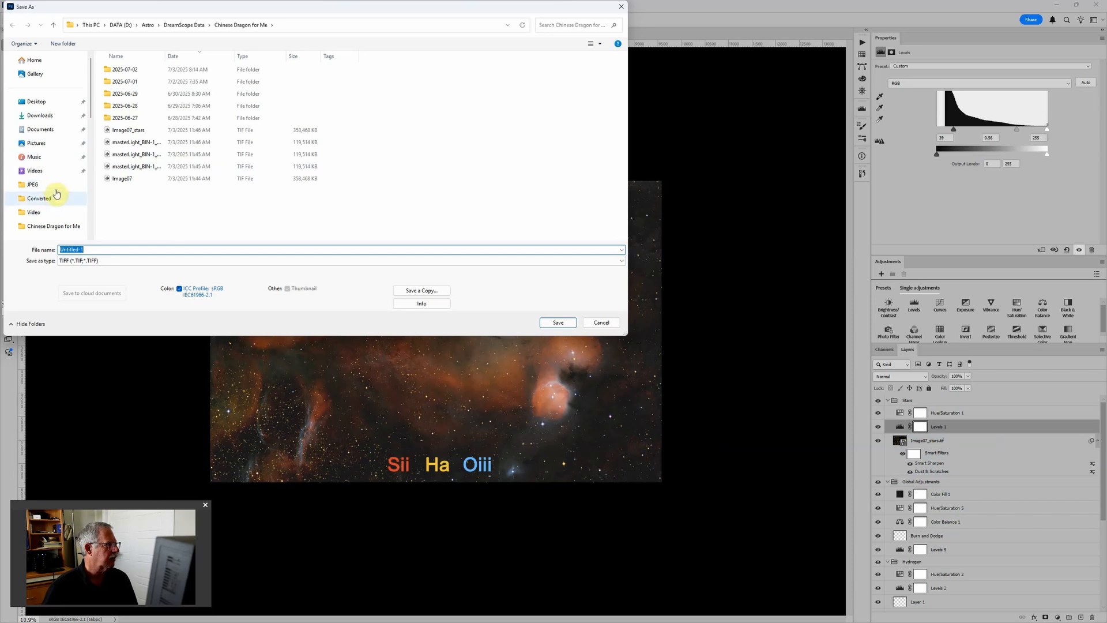
click(42, 183)
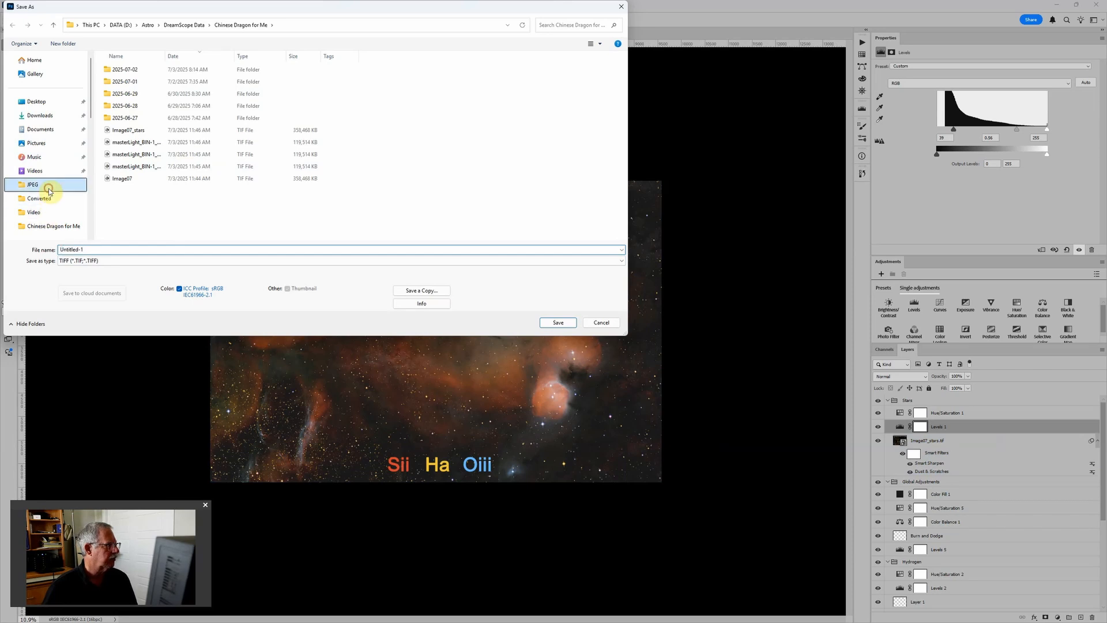
click(176, 25)
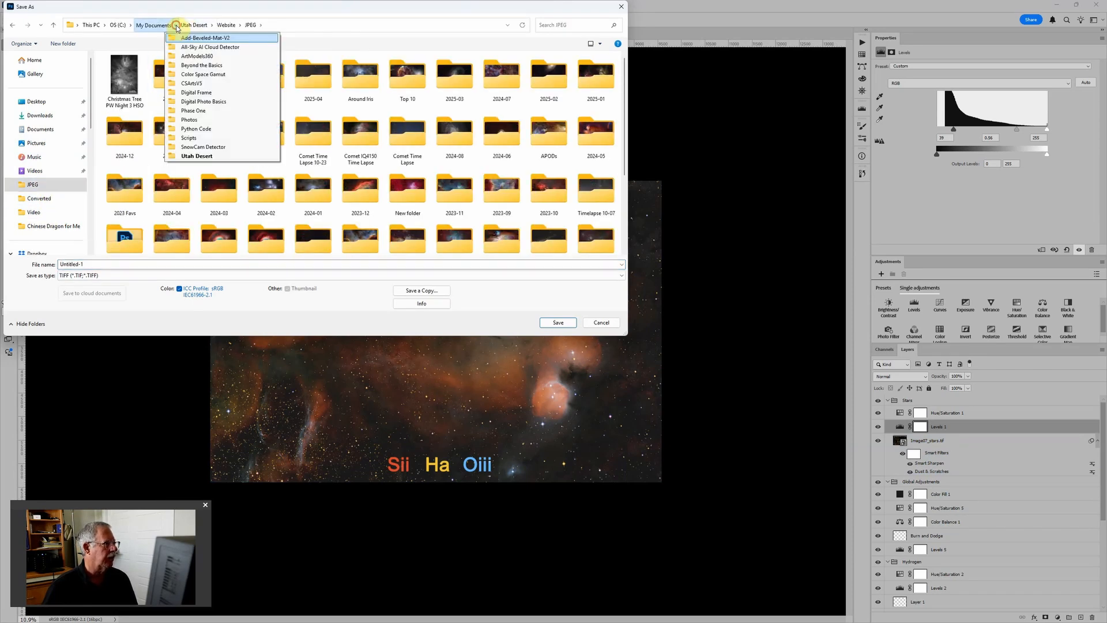
mouse_move(155, 26)
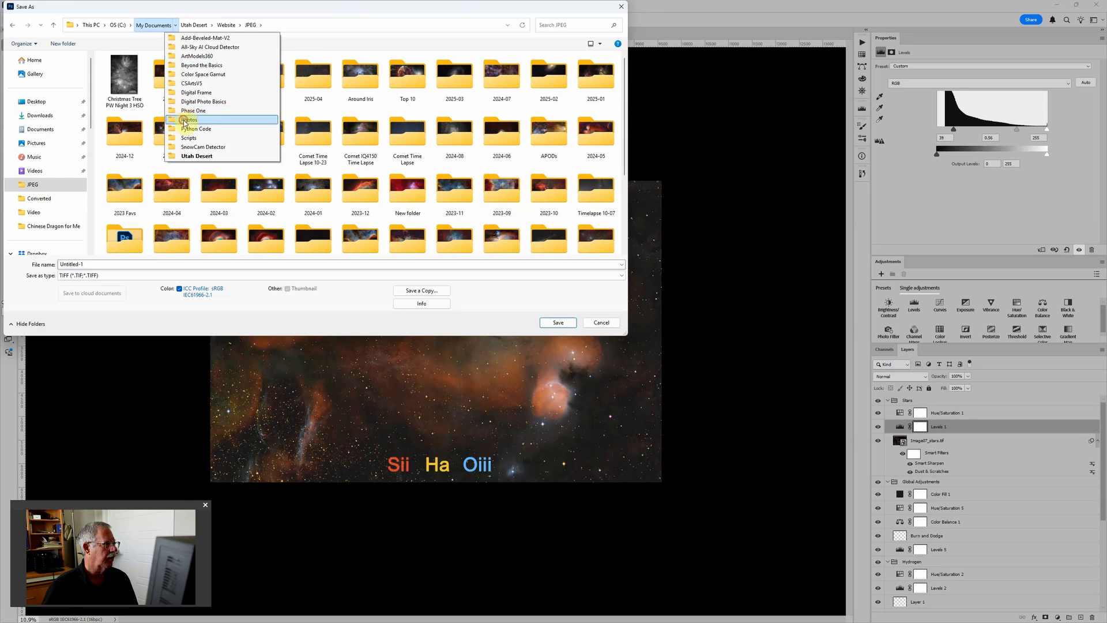
click(184, 119)
double_click(141, 130)
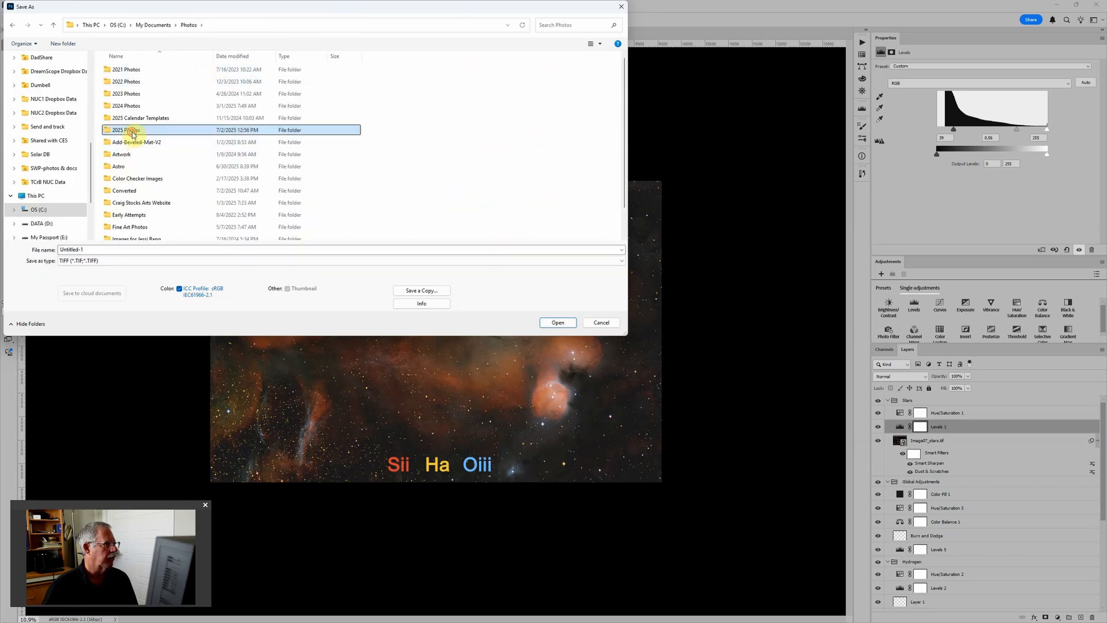
Step: Save the document in Large Document Format (PSB) as "Chinese Drageon for Me Video"
click(103, 260)
click(86, 276)
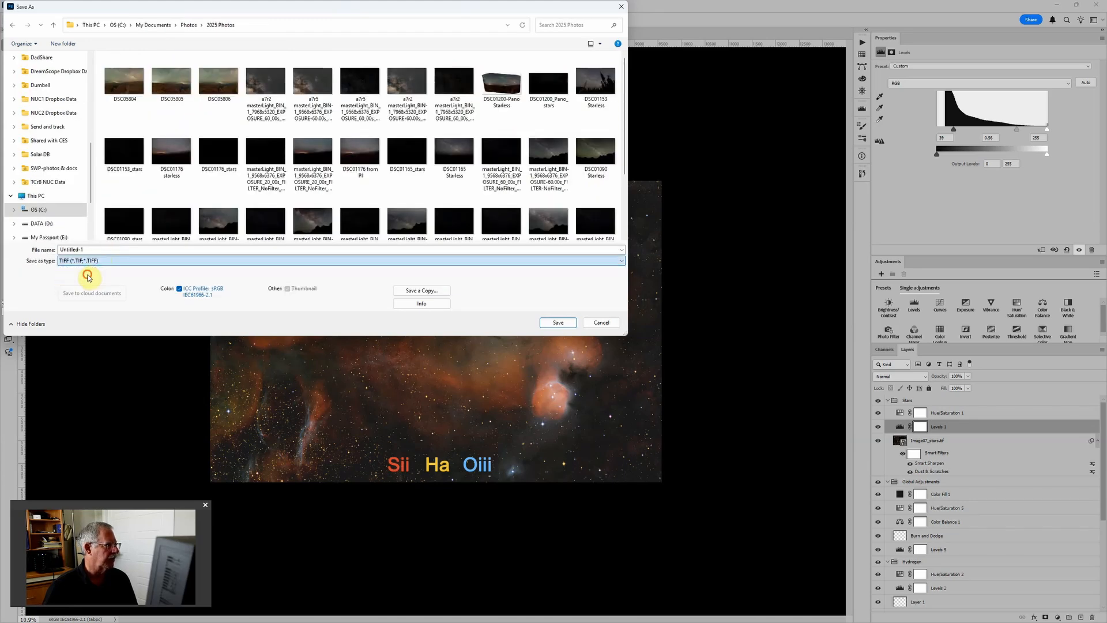
text(Chinese D)
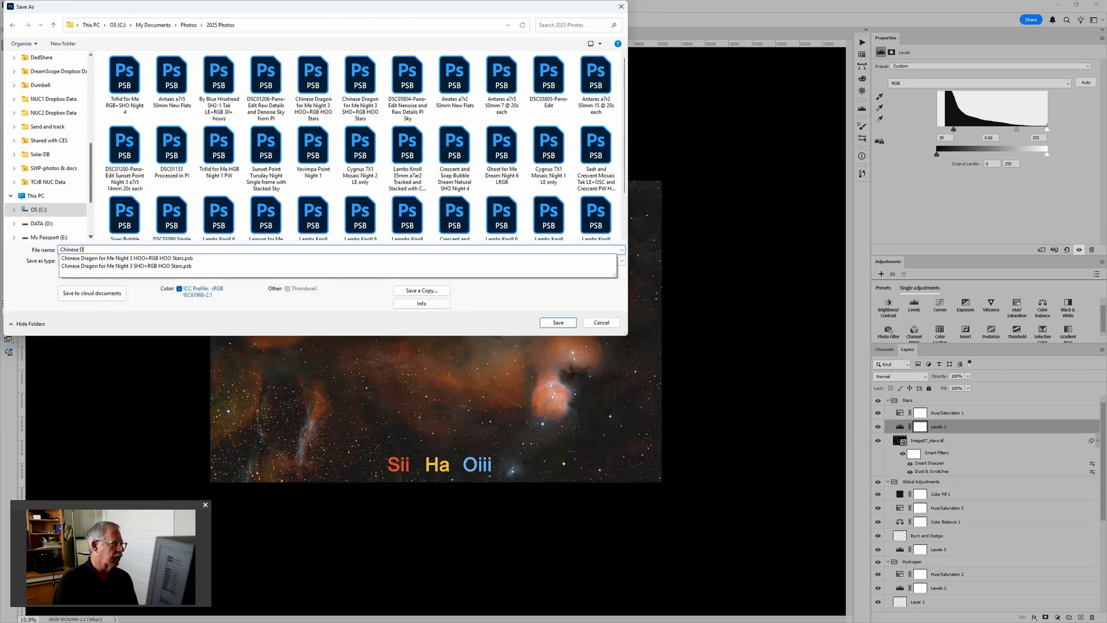
text(rageon for Me Vid)
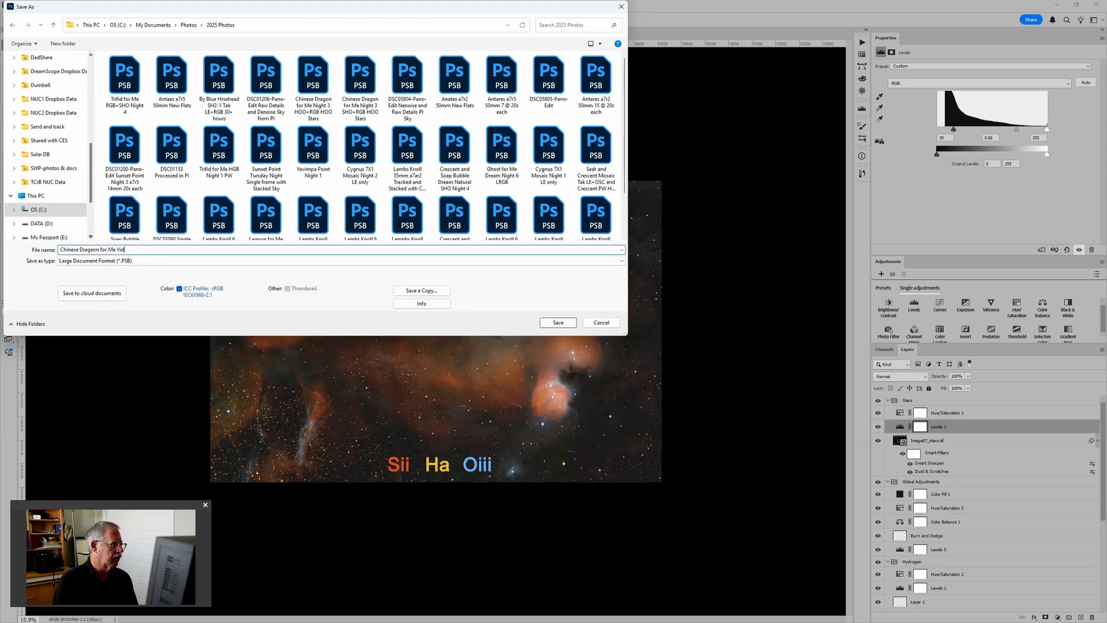
key(Return)
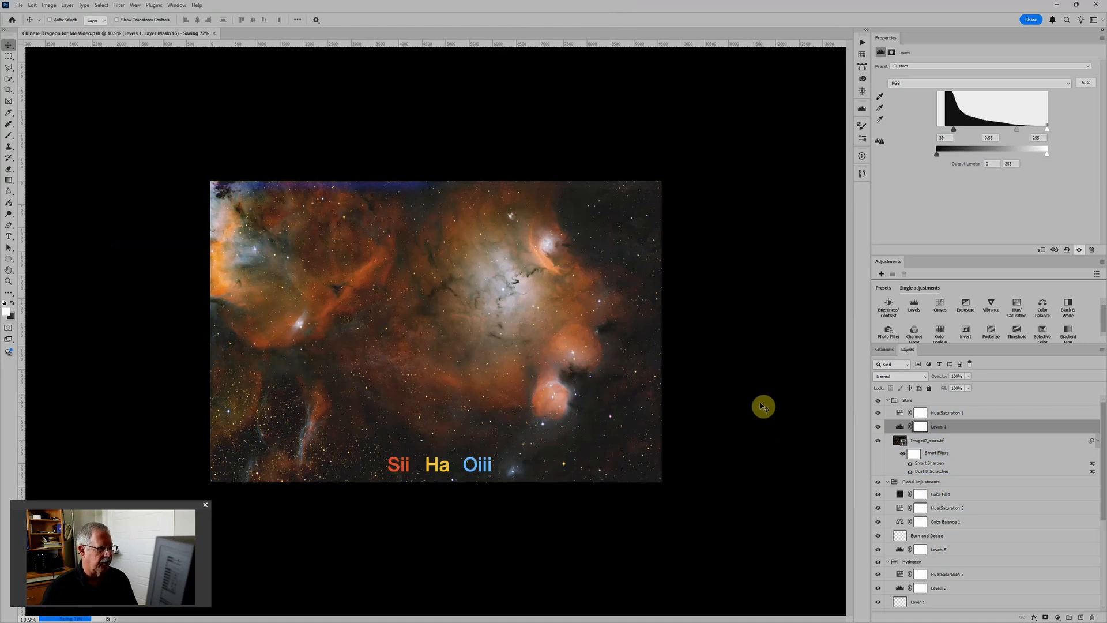
Step: Collapse the Stars, Global Adjustments, Hydrogen, Oxygen and RGB groups so that only the group names are listed
click(888, 402)
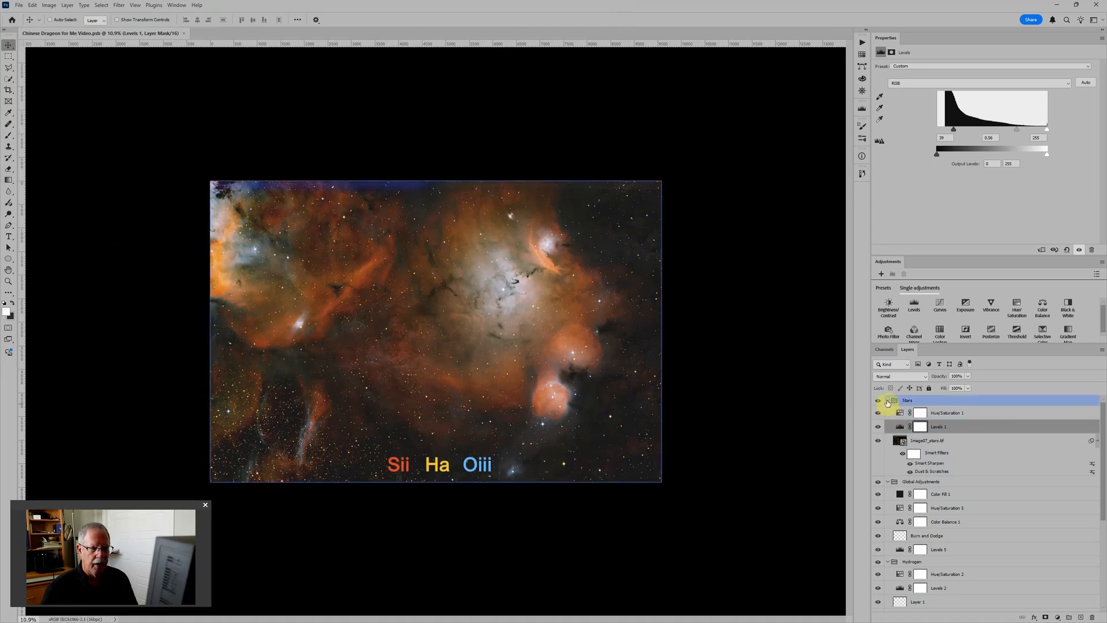
click(888, 402)
click(889, 411)
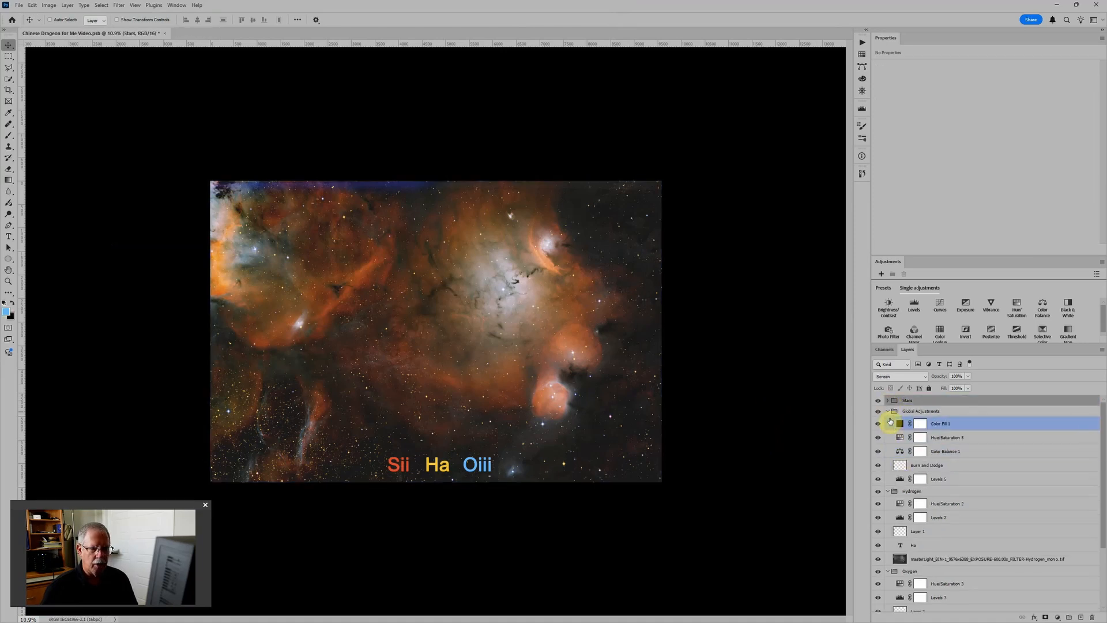
click(889, 411)
click(888, 422)
click(888, 422)
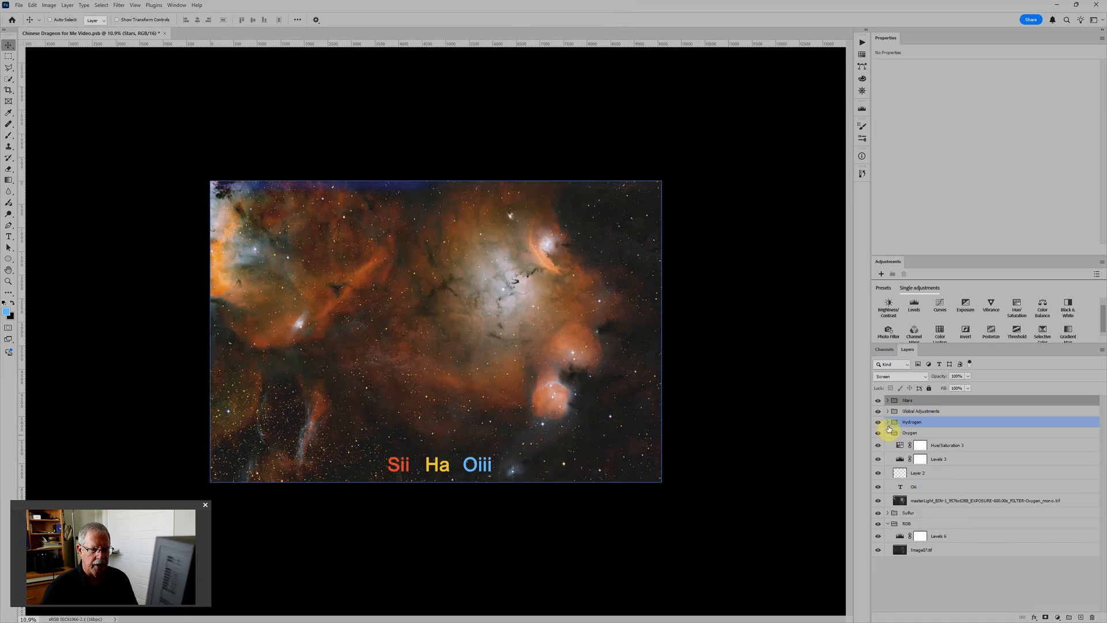
click(888, 433)
click(888, 433)
click(934, 444)
click(883, 454)
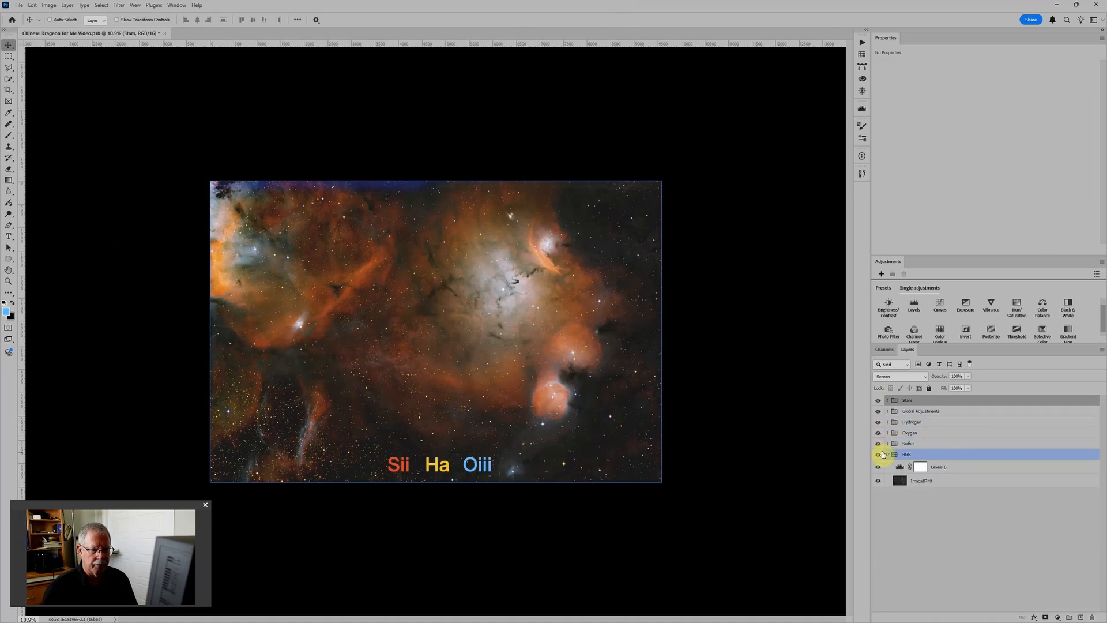
click(891, 456)
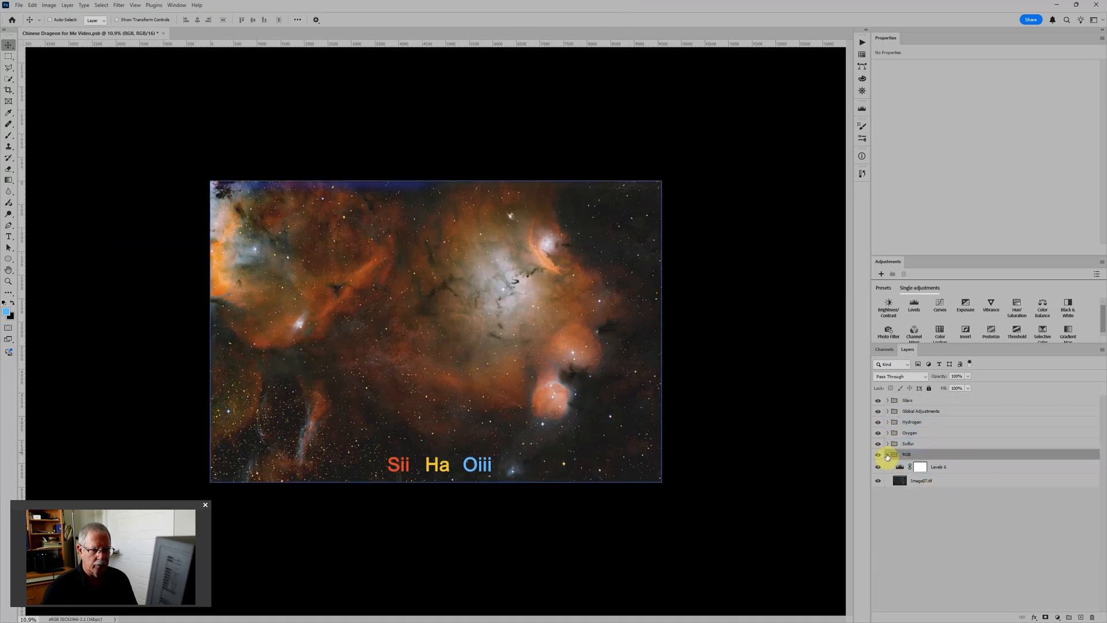
click(888, 456)
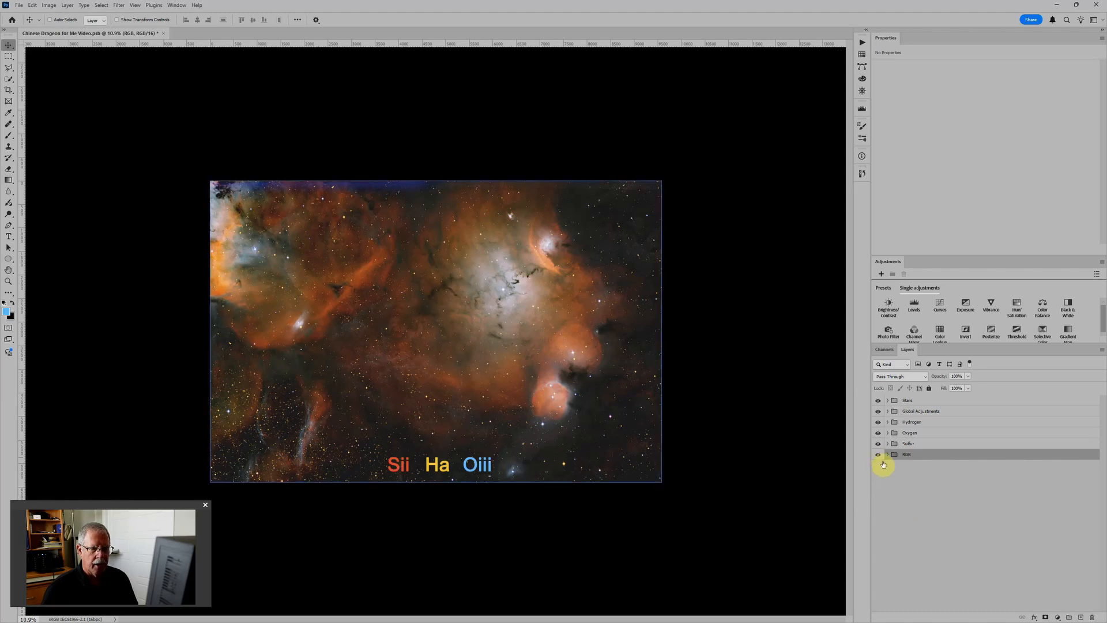
Step: Hide the RGB and Sulfur groups and set the hue of the Hydrogen group's Hue/Saturation layer to 0 for red
click(878, 455)
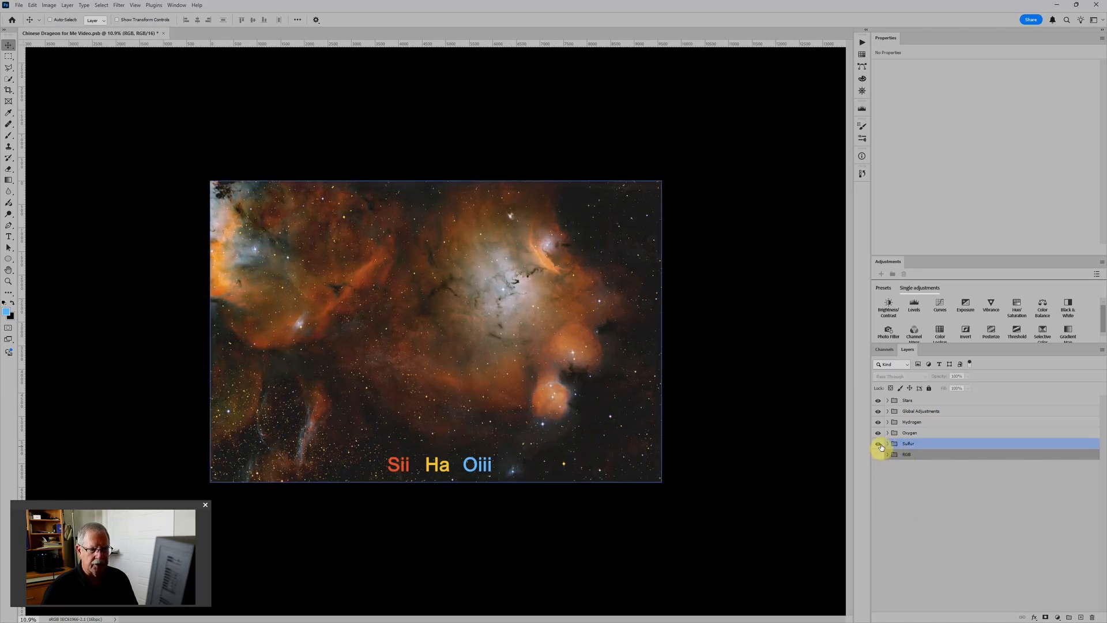
click(879, 443)
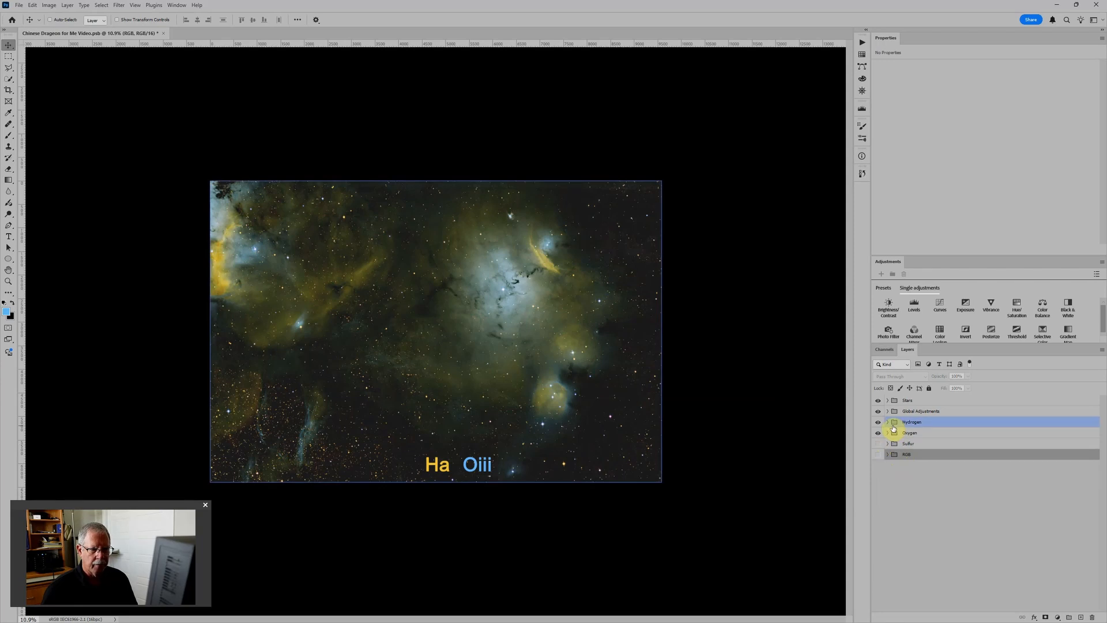
click(888, 423)
click(899, 434)
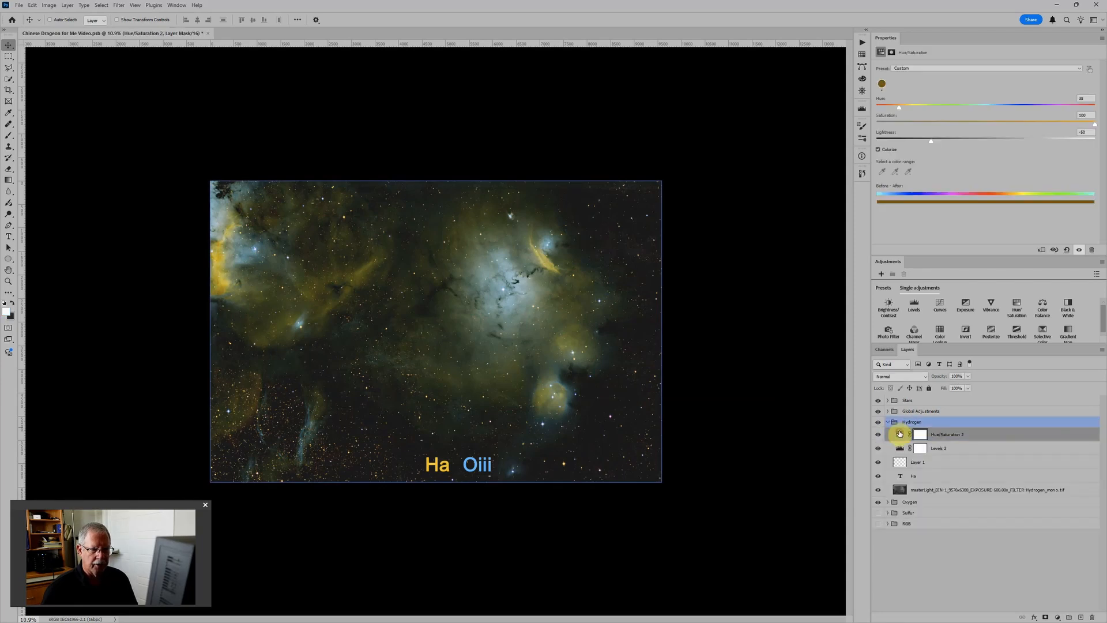
drag(900, 111, 877, 109)
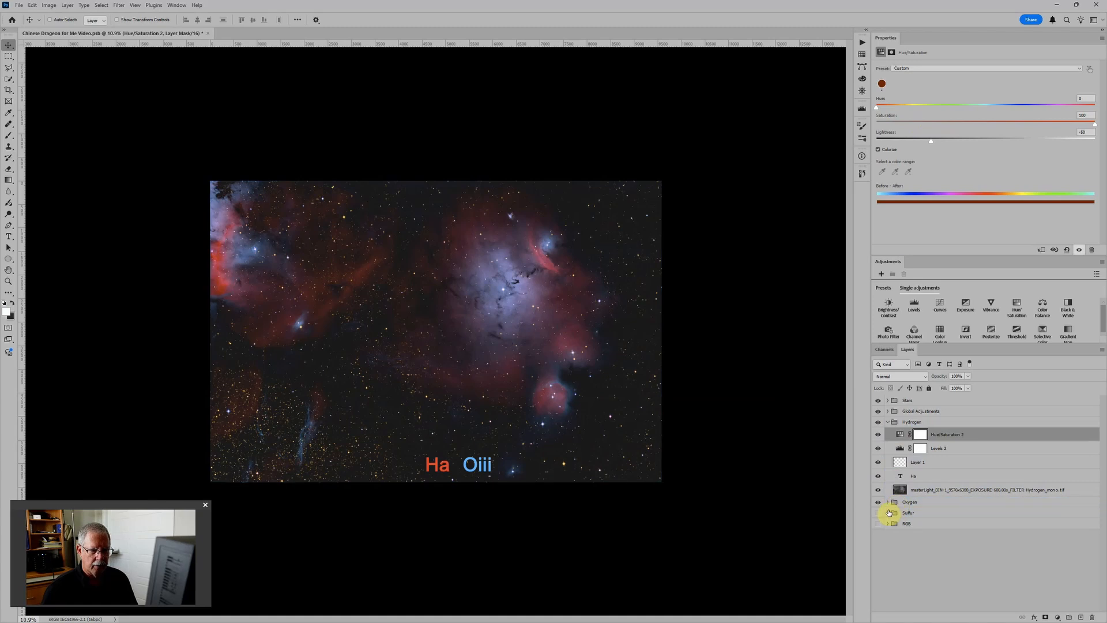
Step: In the Oxygen group, shift the Hue/Saturation hue slightly toward cyan and set the Levels midtones to 1.23
click(888, 503)
click(902, 514)
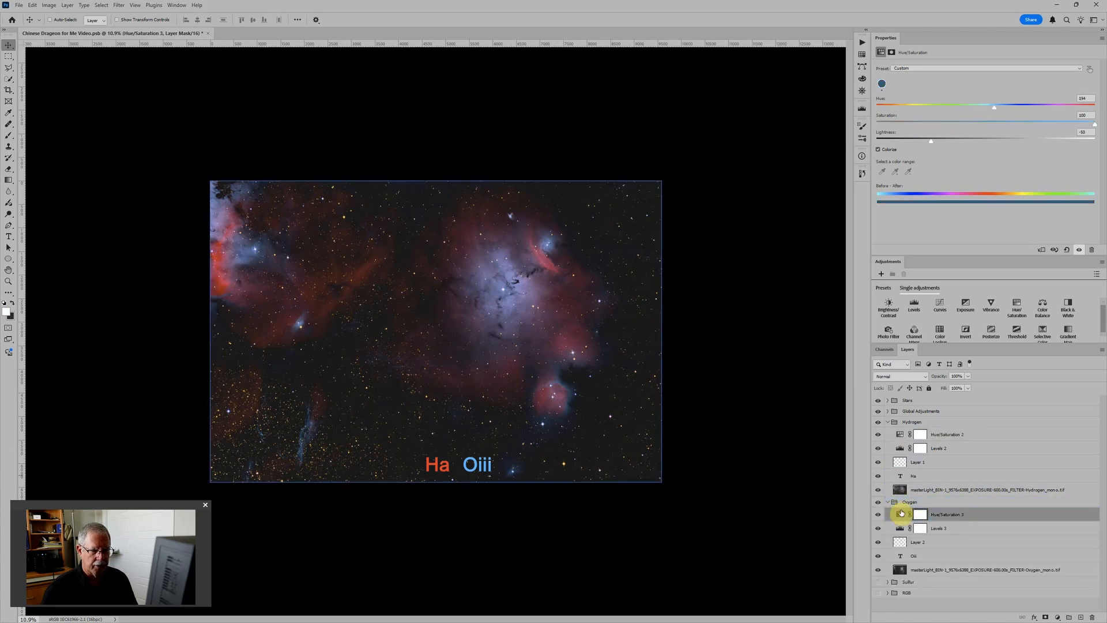
drag(993, 111, 992, 108)
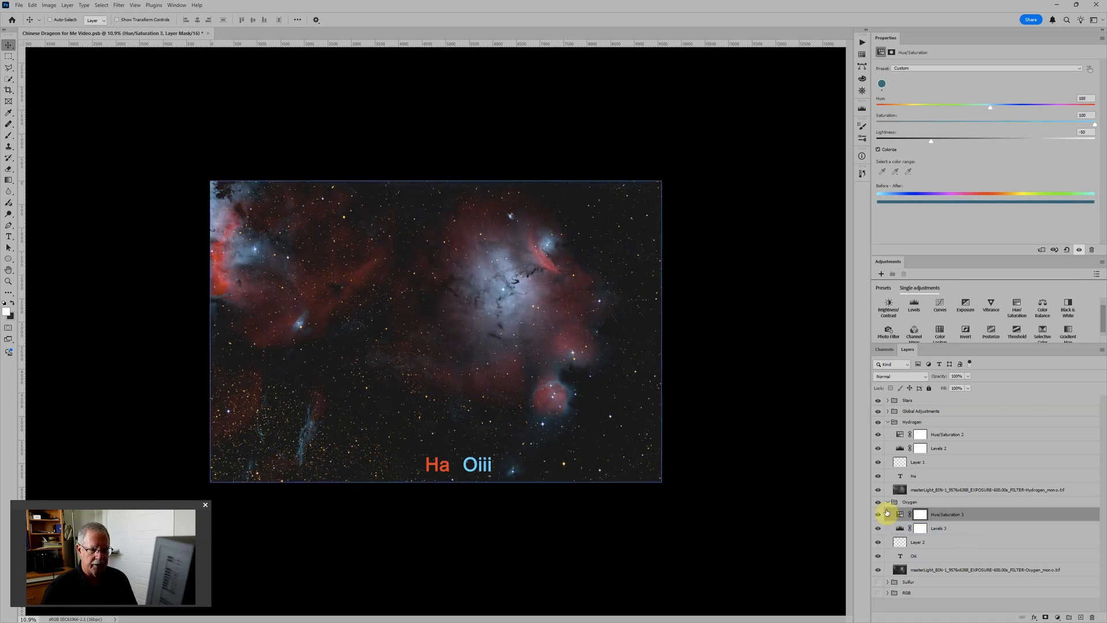
click(899, 527)
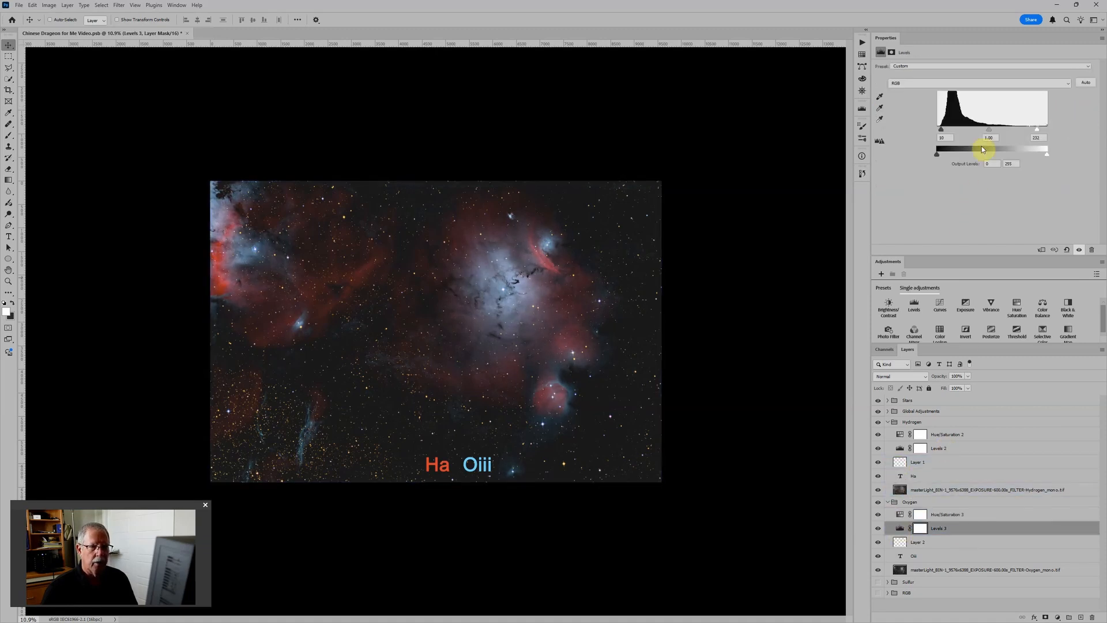
drag(989, 132, 985, 132)
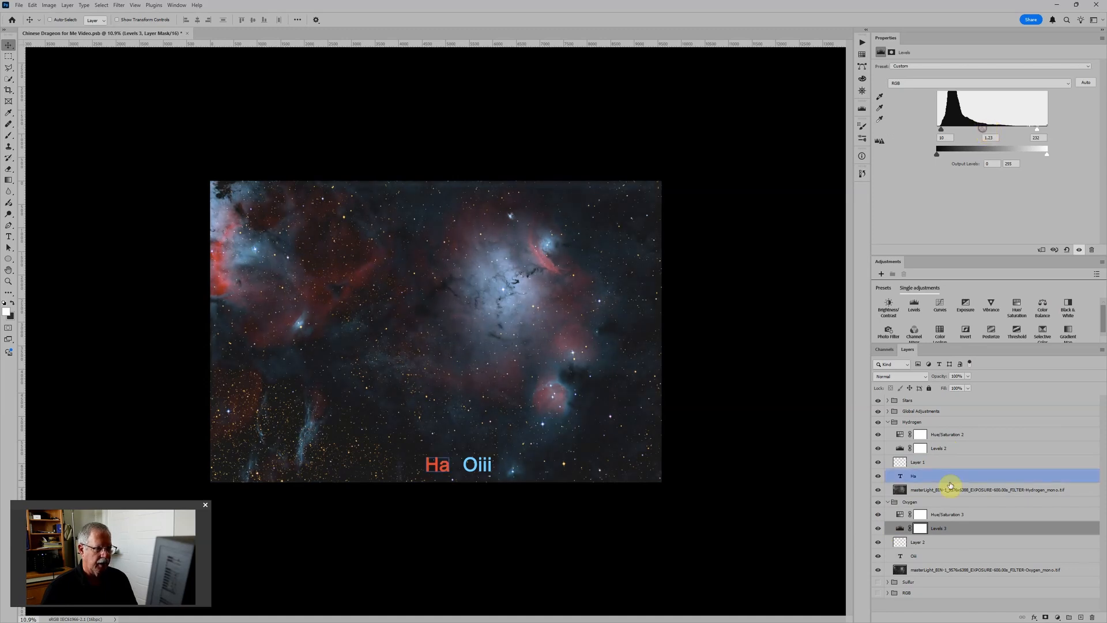
Step: In the Hydrogen group's Levels layer, set the midtones to 1.44 and the shadow input to 25
click(900, 448)
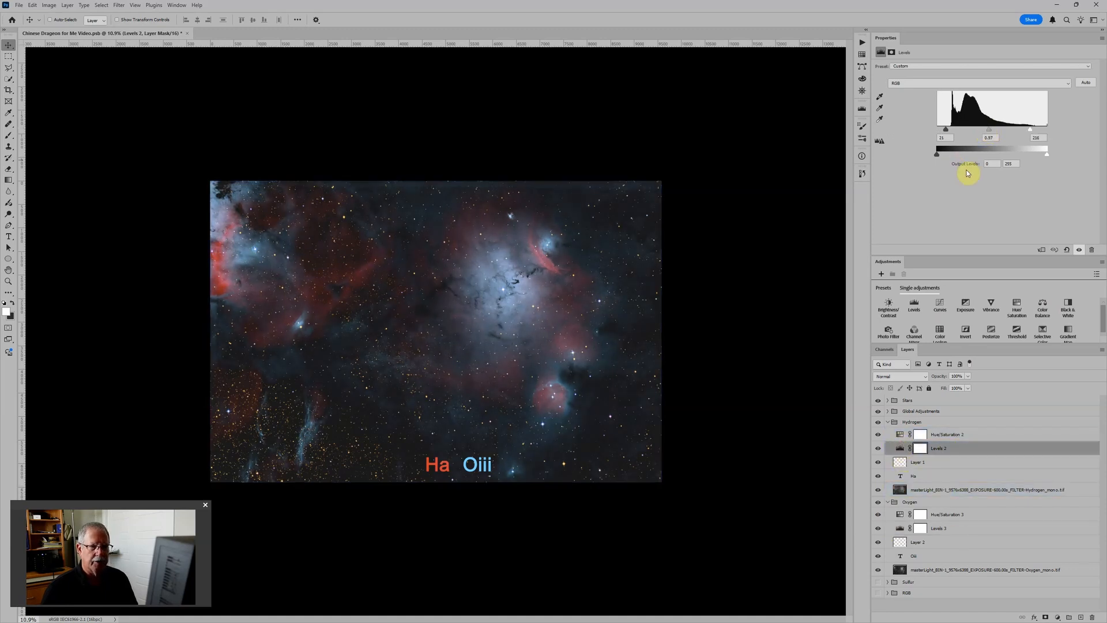
drag(992, 132, 978, 129)
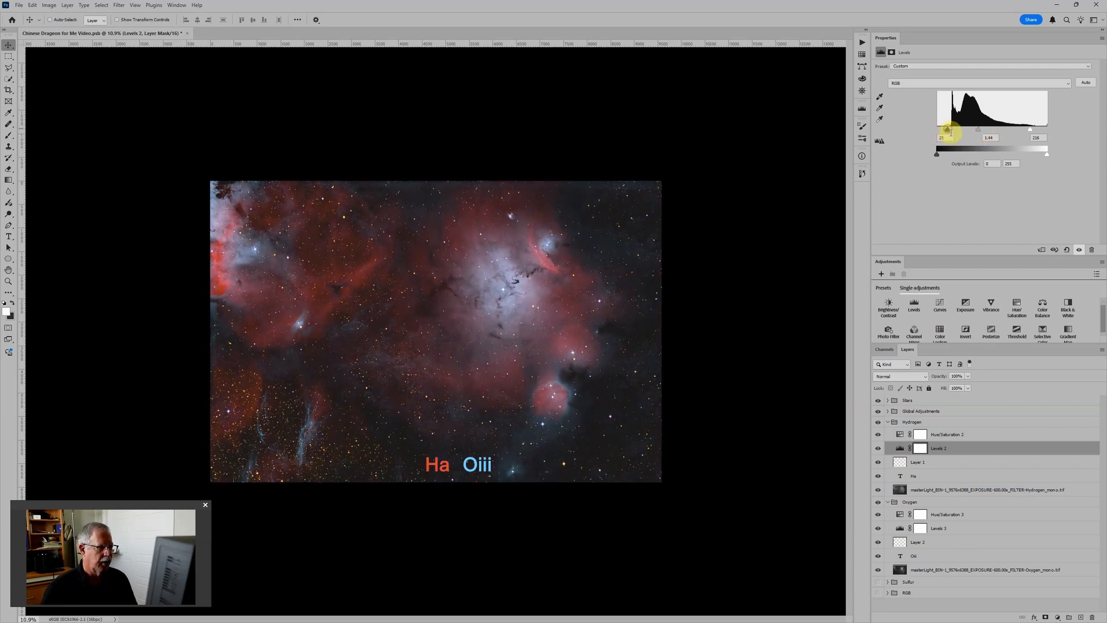
scroll(516, 346, up, 2)
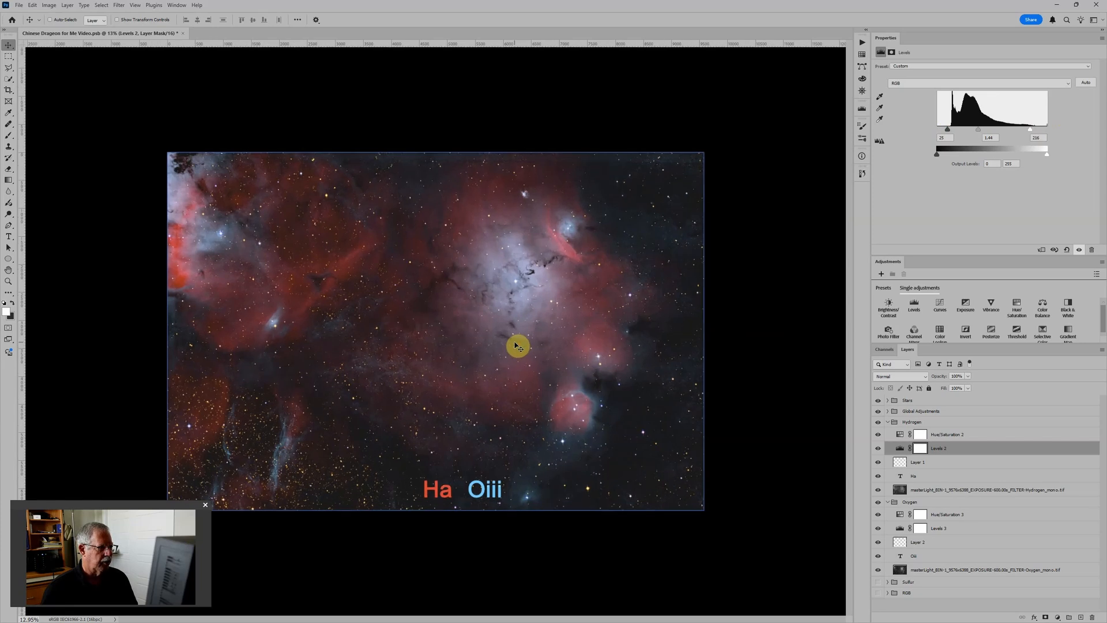
scroll(560, 344, up, 2)
scroll(558, 344, down, 3)
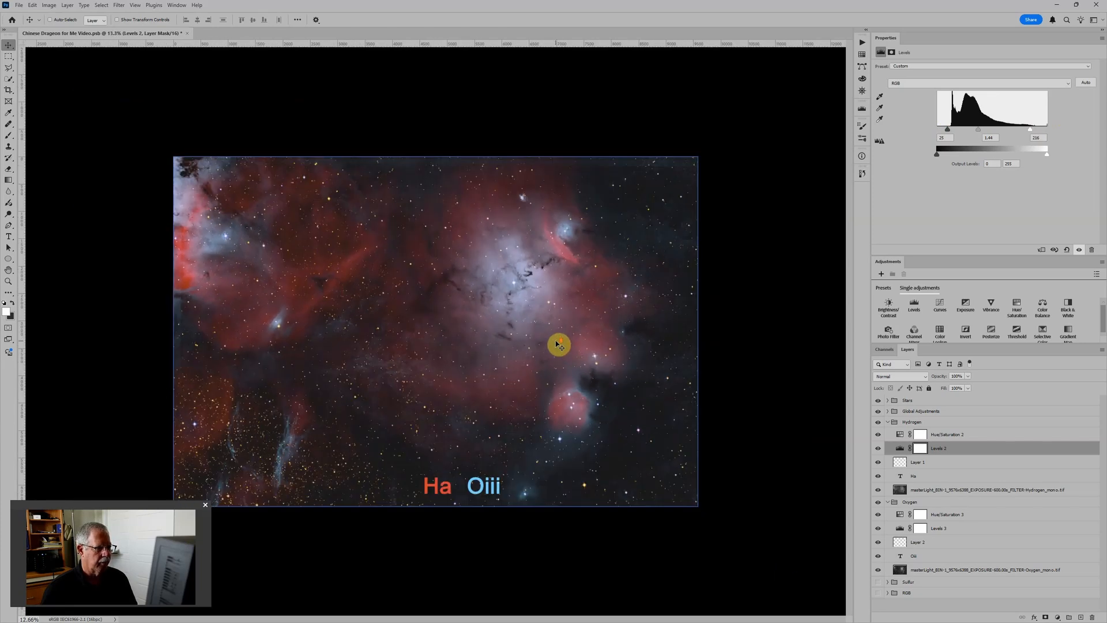
scroll(932, 550, down, 6)
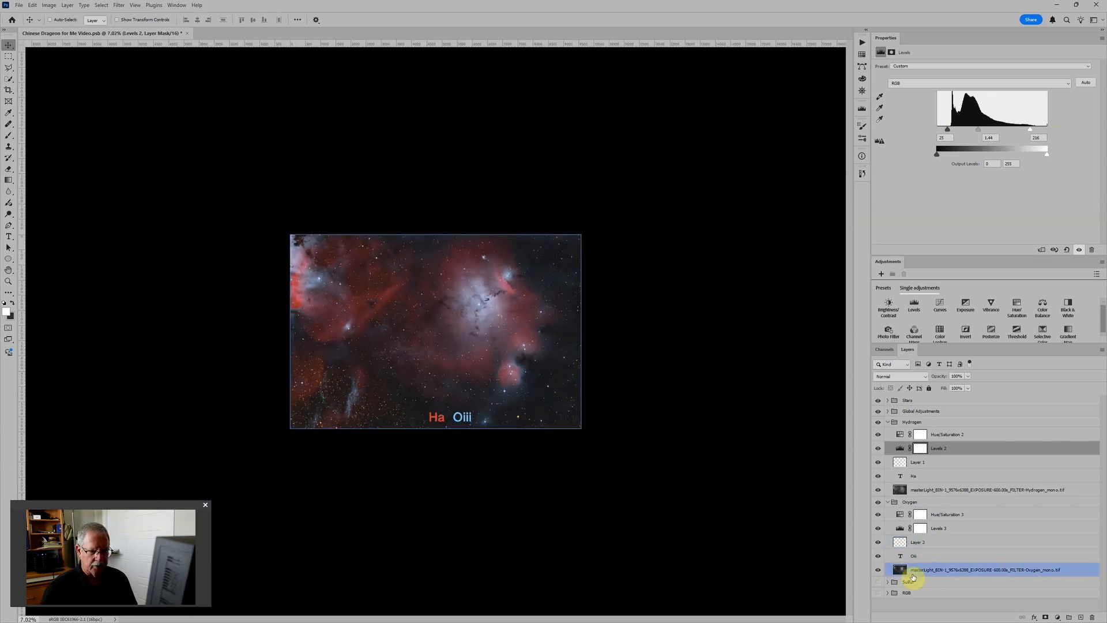
Step: Show the Sulfur group again and set the hue of its Hue/Saturation layer to 32 for an orange tone
click(879, 583)
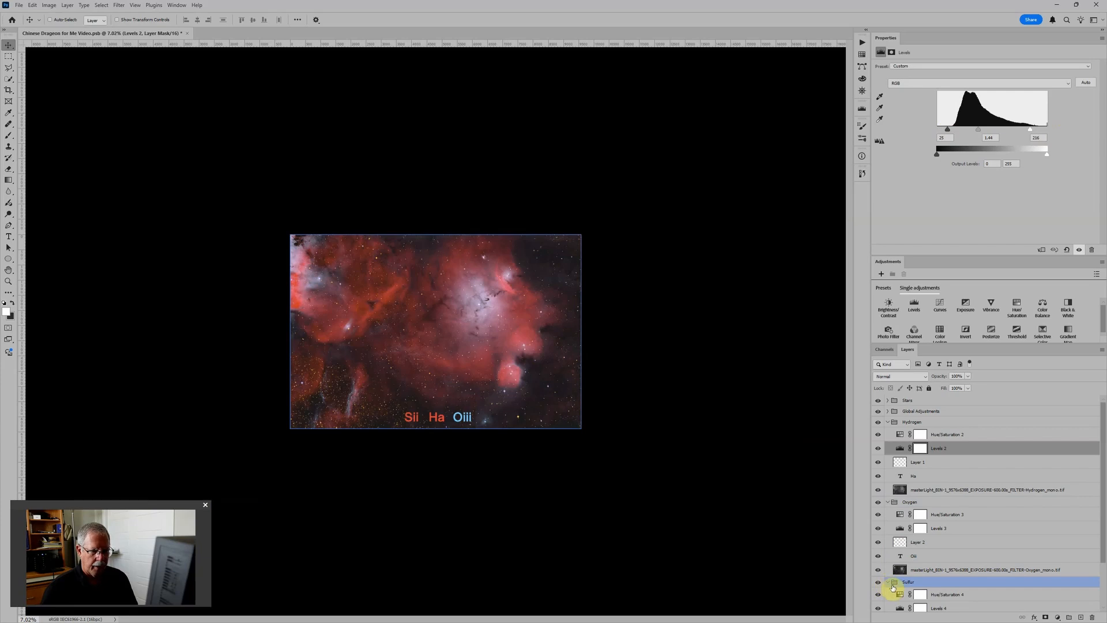
click(888, 582)
click(900, 582)
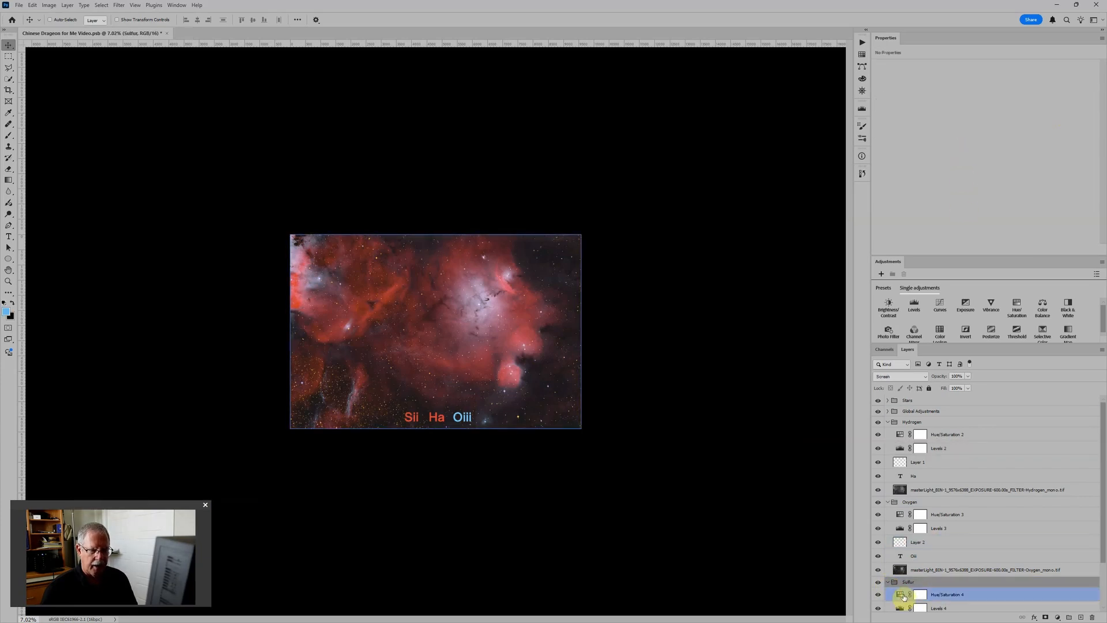
click(901, 596)
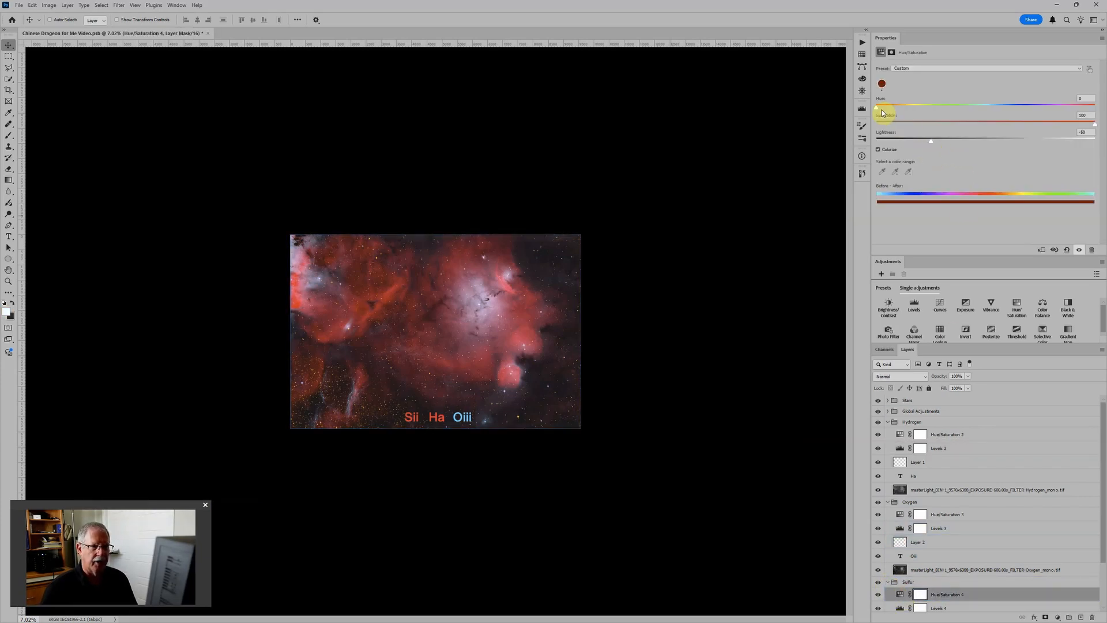
drag(884, 108, 896, 109)
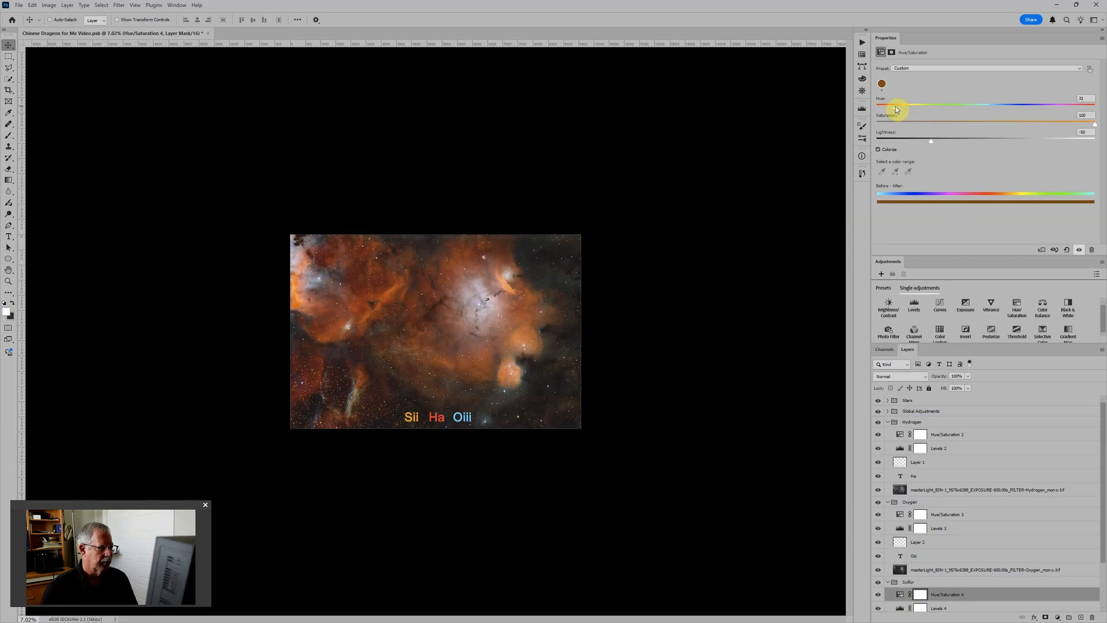
scroll(494, 378, up, 3)
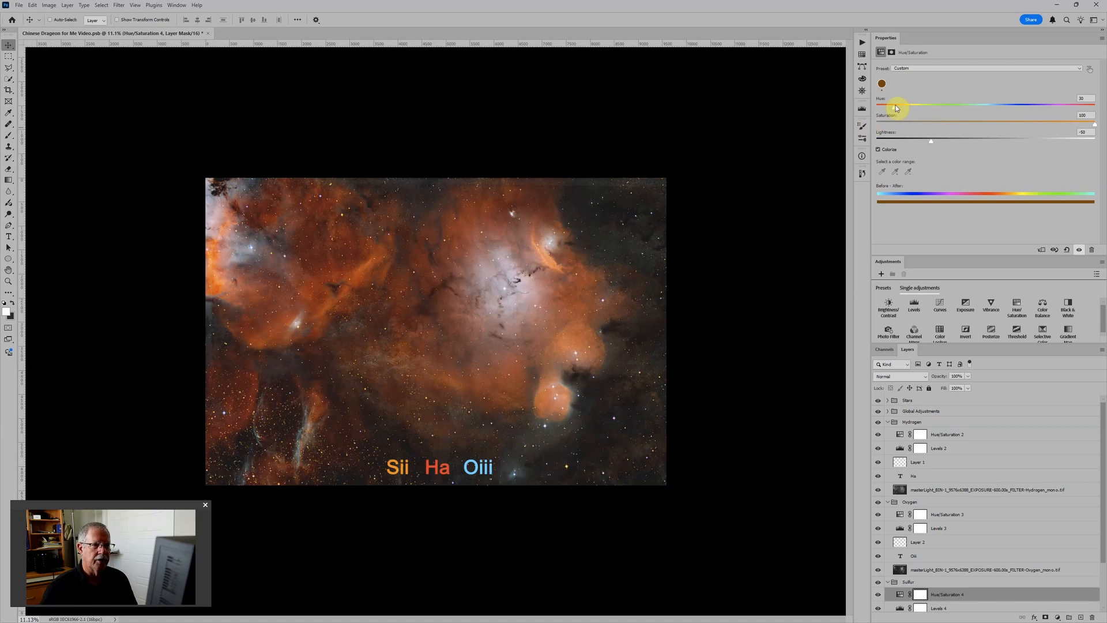
mouse_move(895, 106)
mouse_down()
mouse_move(919, 108)
mouse_move(895, 108)
mouse_up()
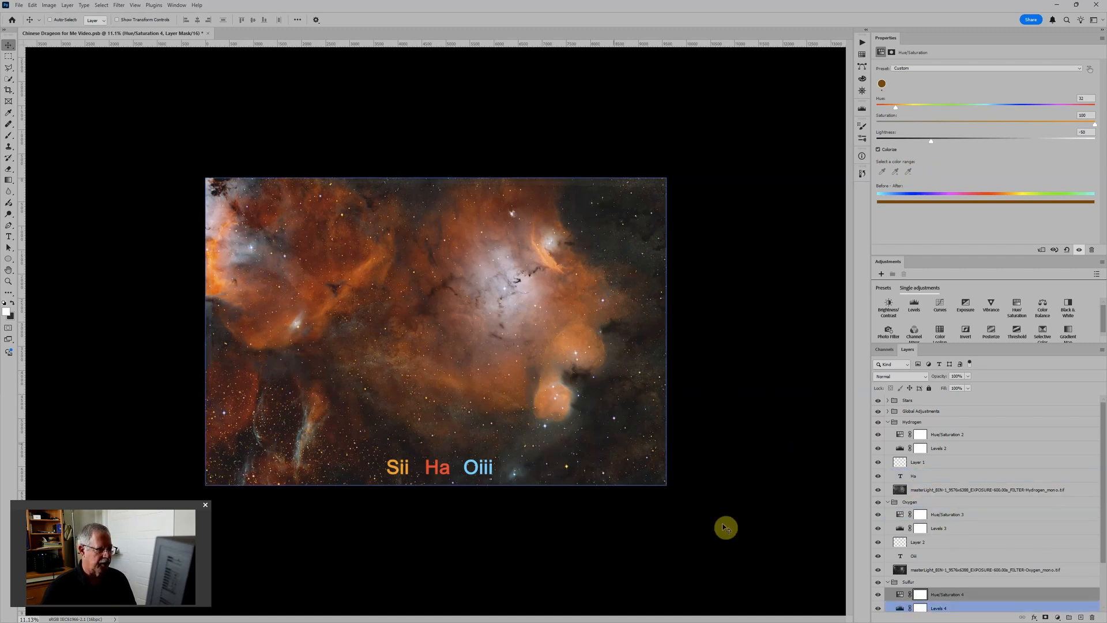
scroll(587, 358, down, 1)
scroll(587, 358, up, 5)
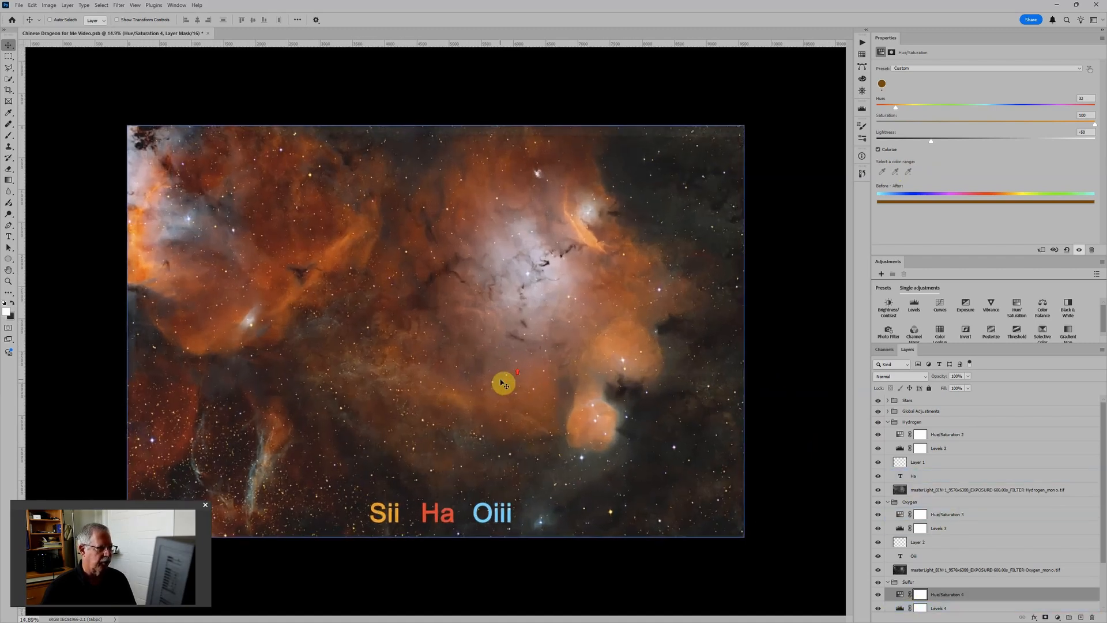
Step: Shift the Hydrogen group's Hue/Saturation hue to green and set the Oxygen group's hue to 240 for blue
click(900, 433)
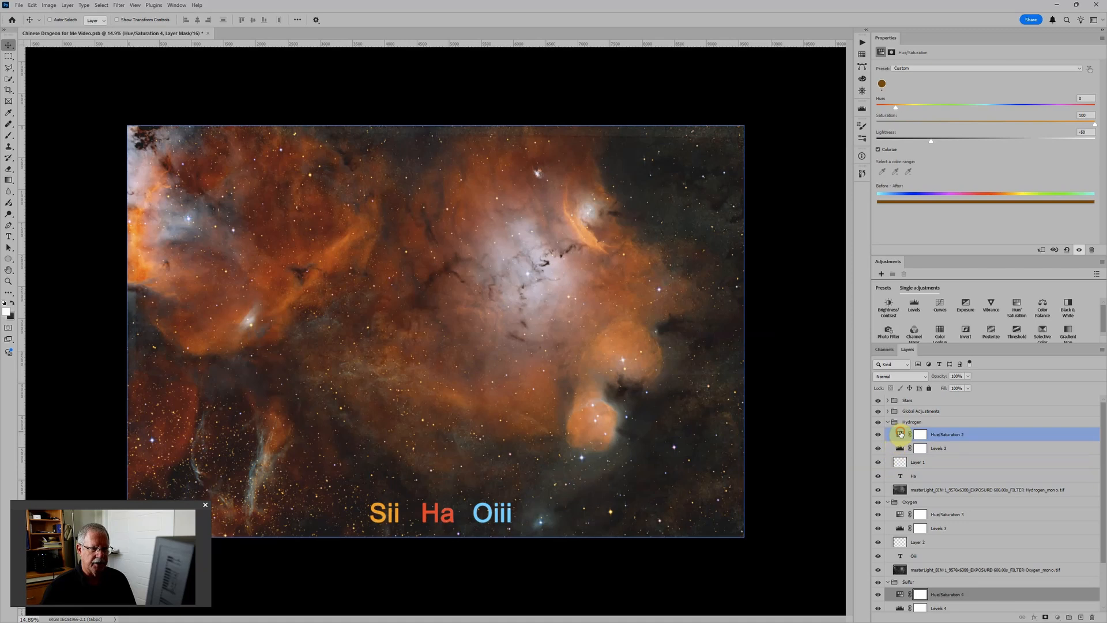
drag(877, 110, 975, 115)
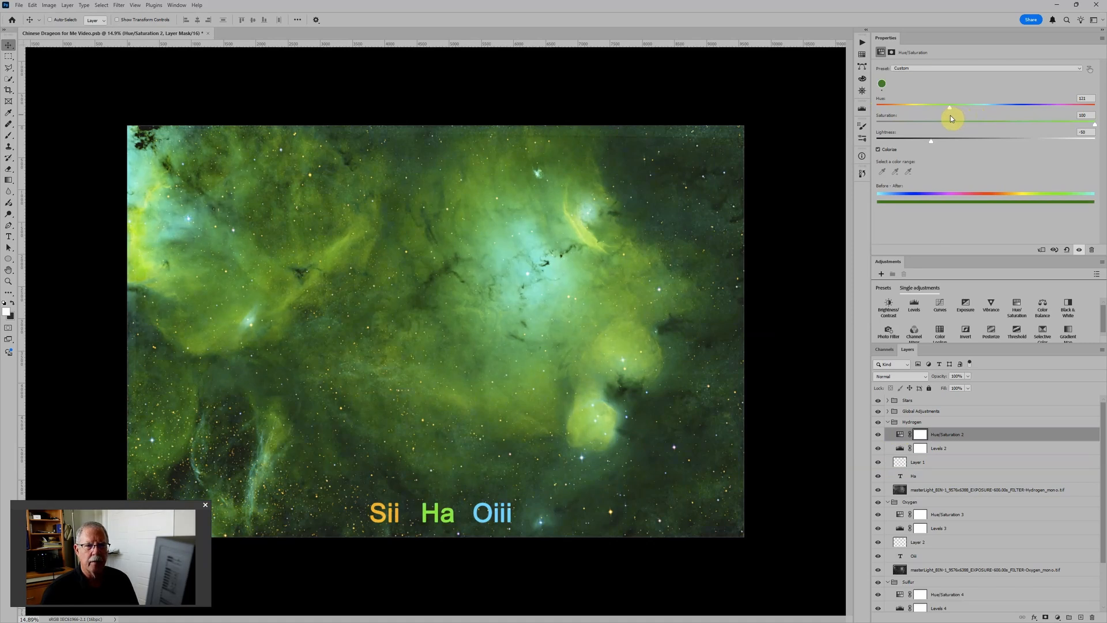
drag(951, 119, 1032, 109)
click(900, 513)
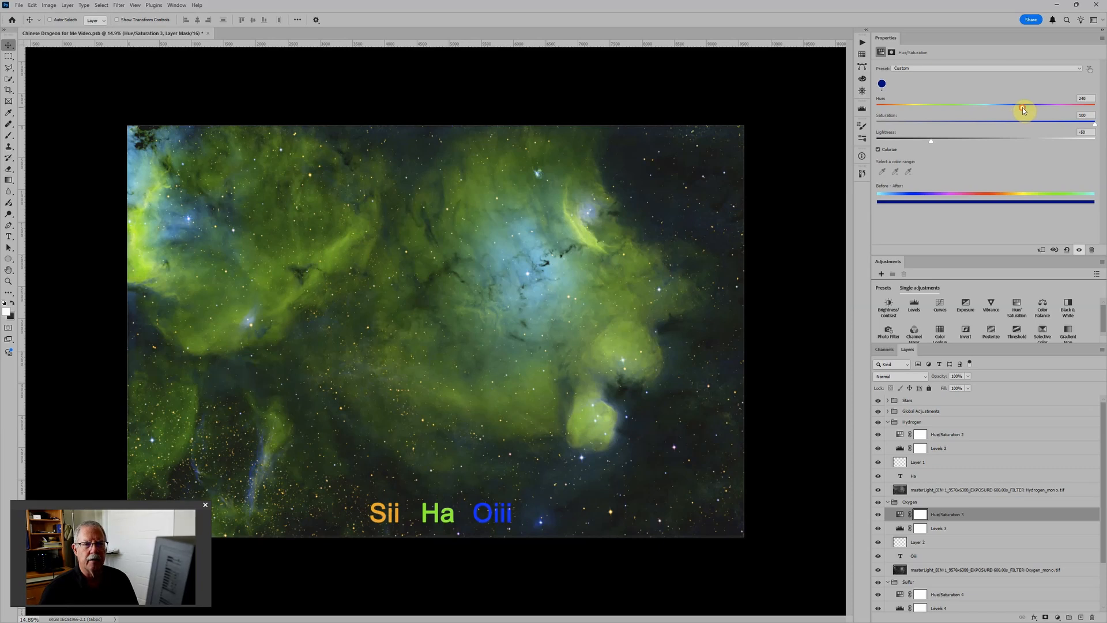
Step: Set the hue of the Sulfur group's Hue/Saturation layer to 0 for red and inspect the whole image
scroll(909, 495, down, 2)
click(951, 538)
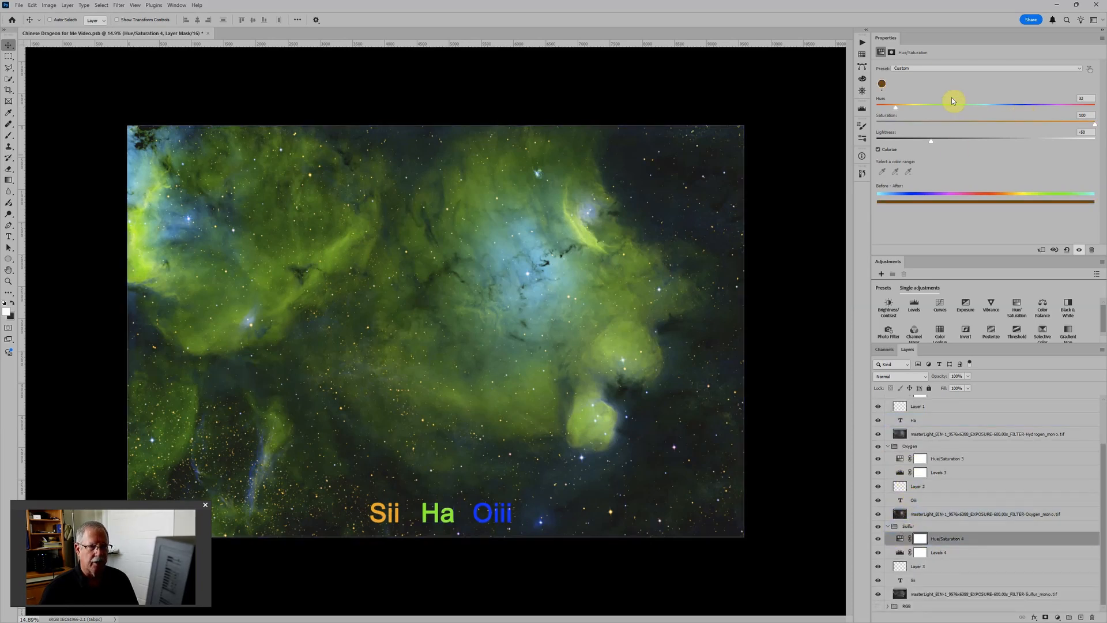
drag(895, 107, 876, 107)
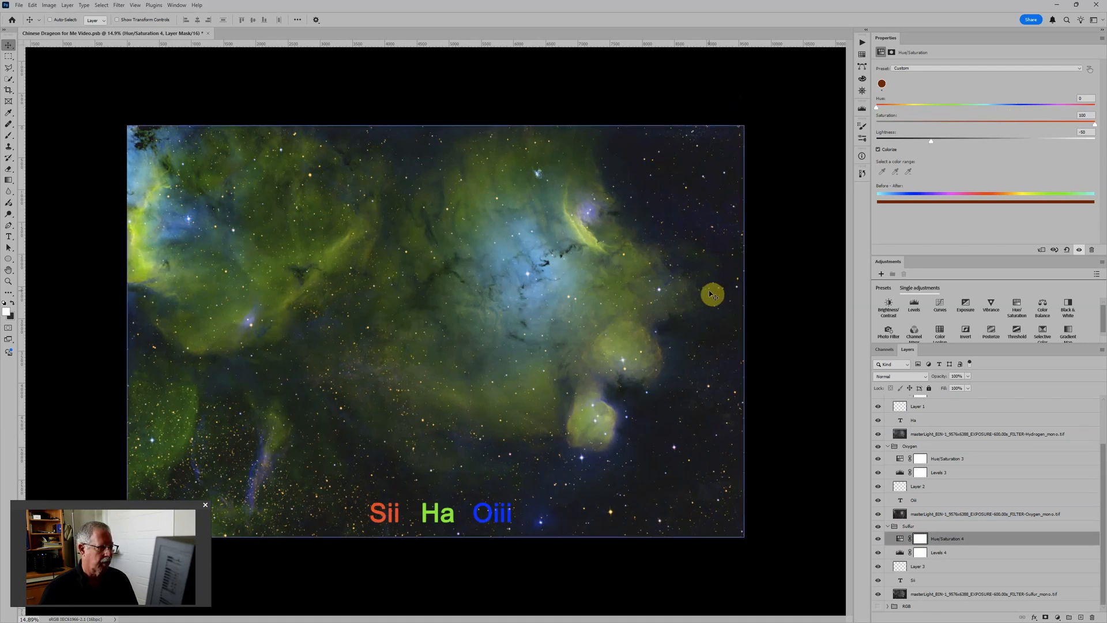
scroll(730, 370, down, 4)
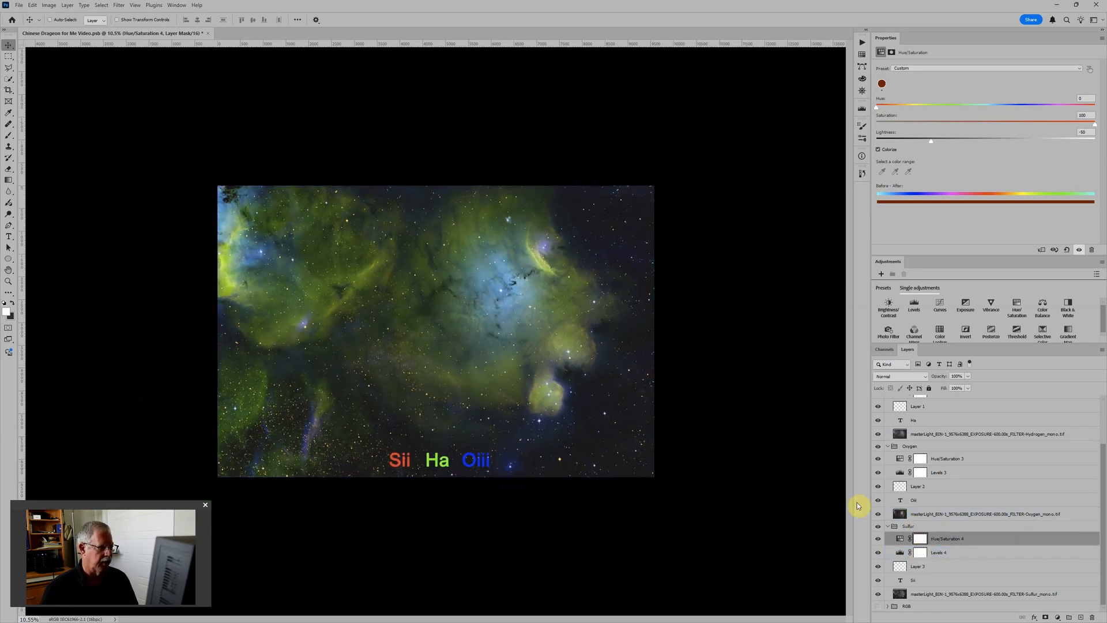
Step: Brighten the Sulfur contribution by setting the midtones of the Sulfur group's Levels layer to 1.64
click(902, 552)
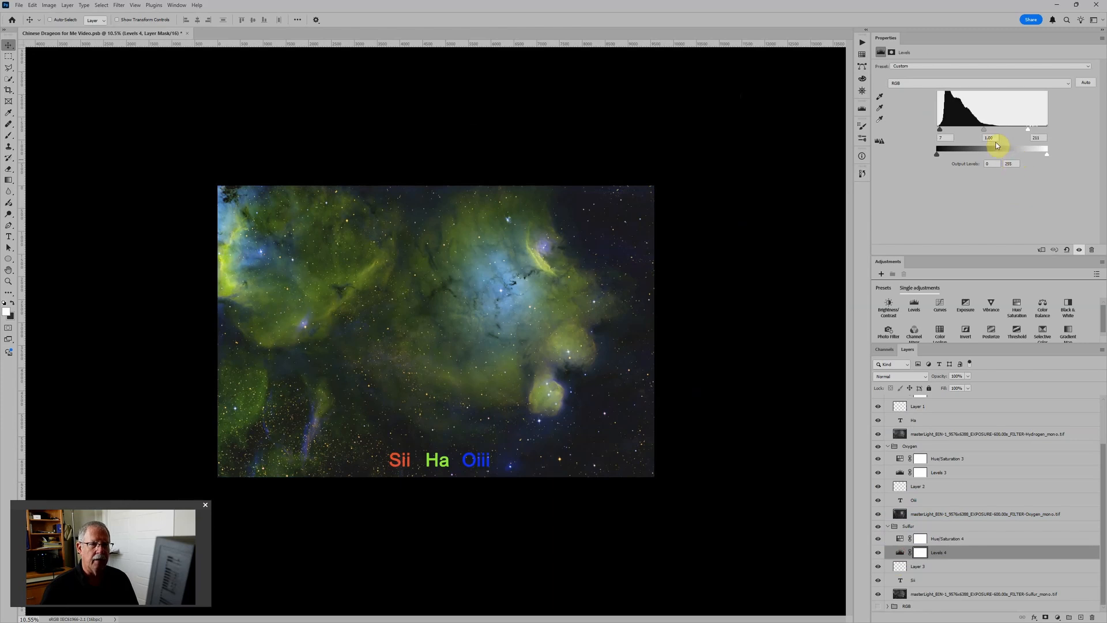
drag(986, 132, 969, 130)
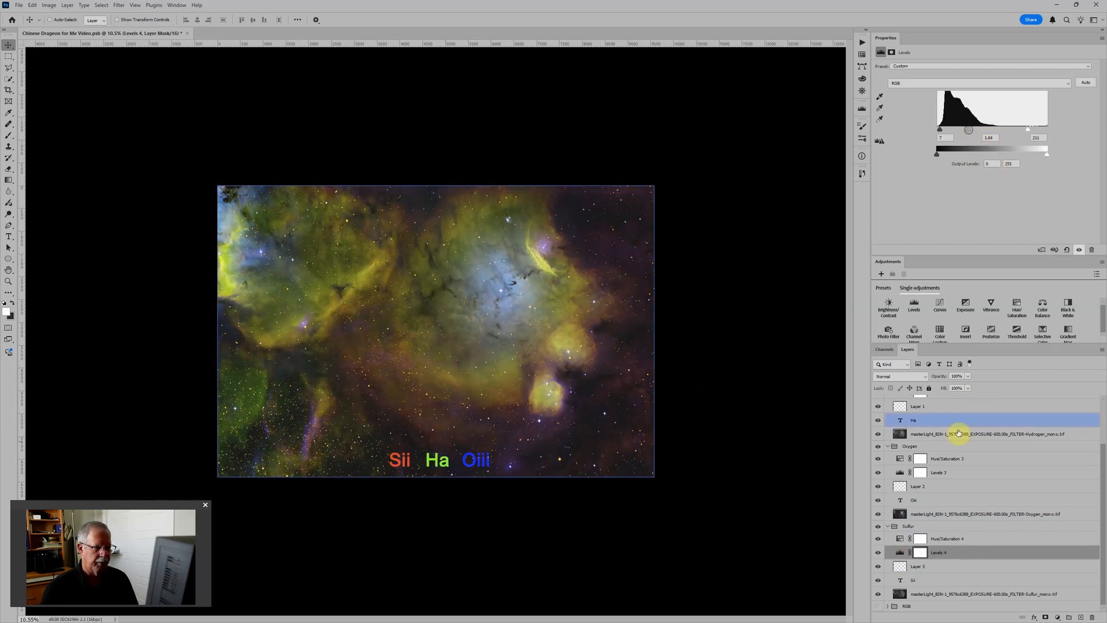
scroll(885, 366, up, 3)
scroll(900, 420, up, 2)
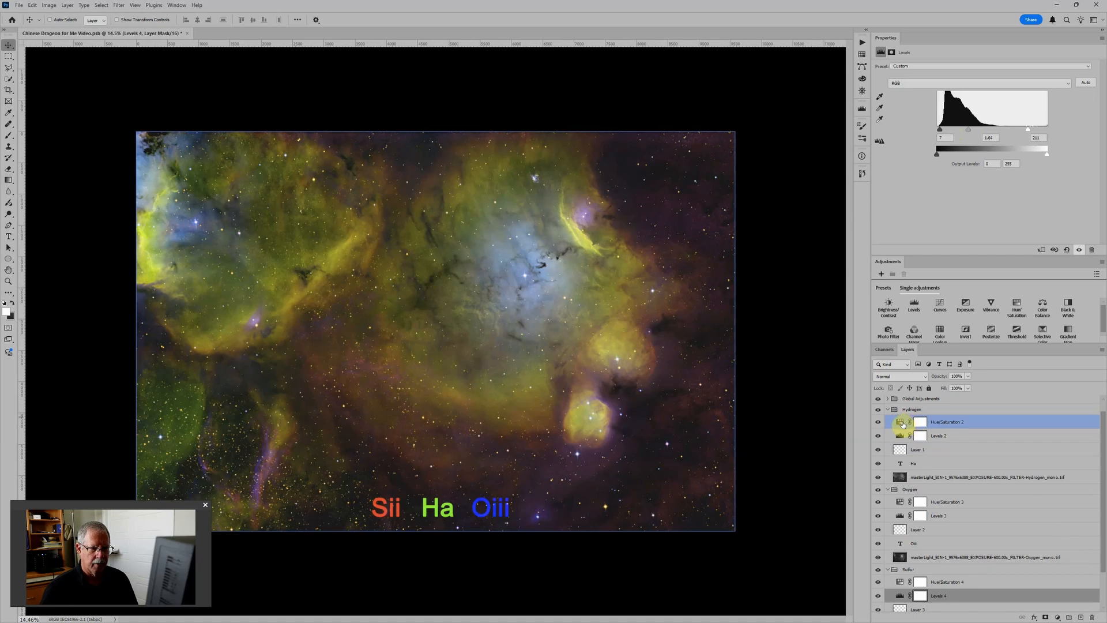
Step: Reduce the Hydrogen contribution by setting the midtones of the Hydrogen group's Levels layer to 1.24
click(901, 435)
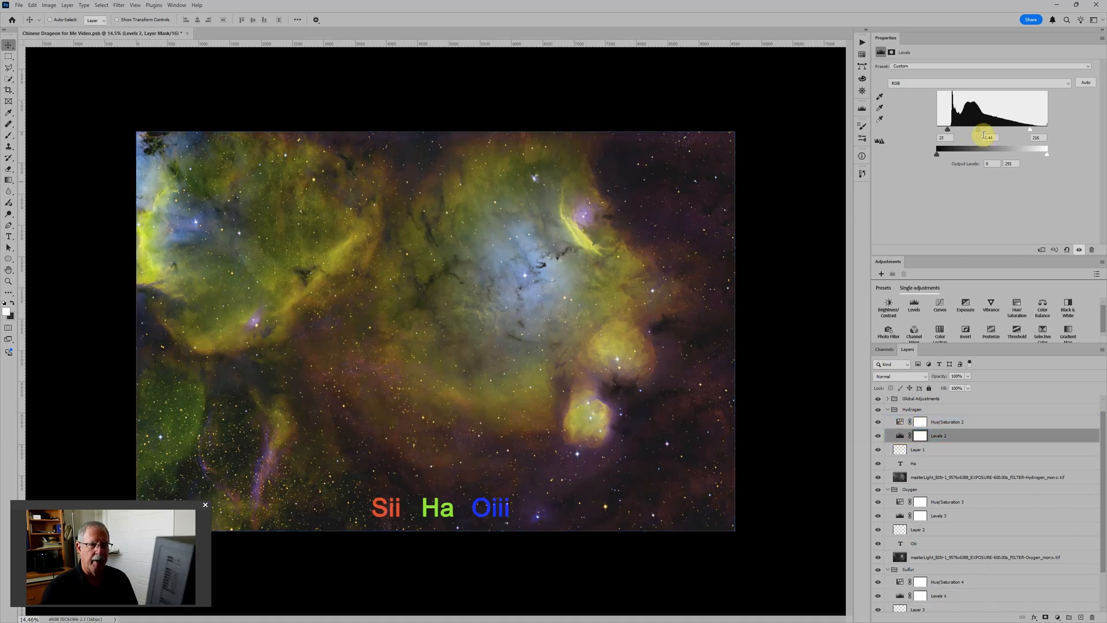
drag(980, 133, 985, 132)
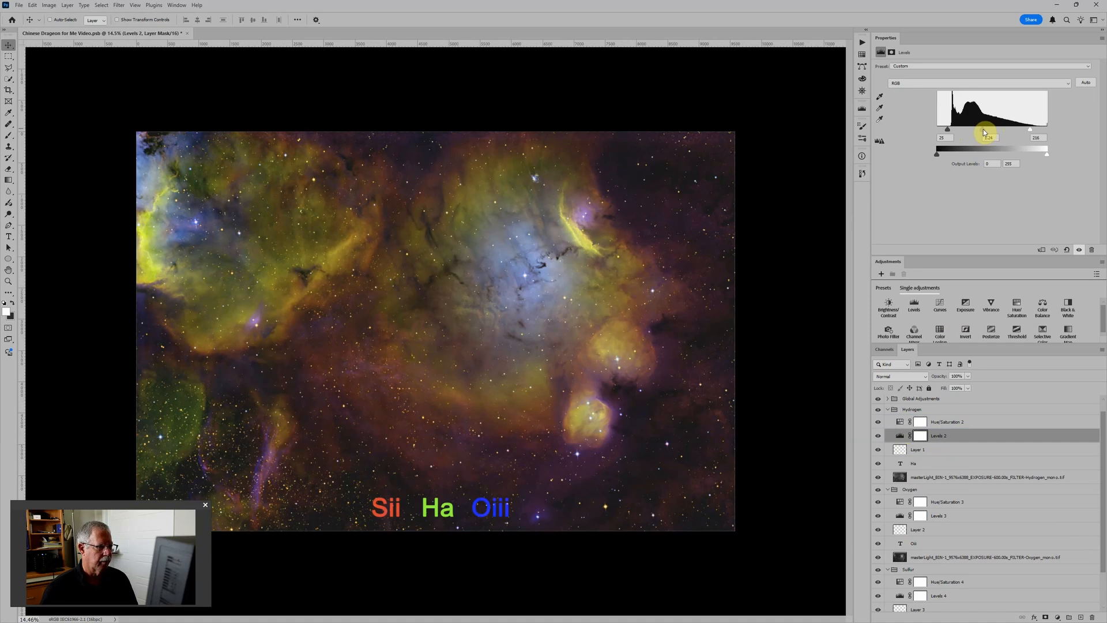
scroll(643, 342, down, 3)
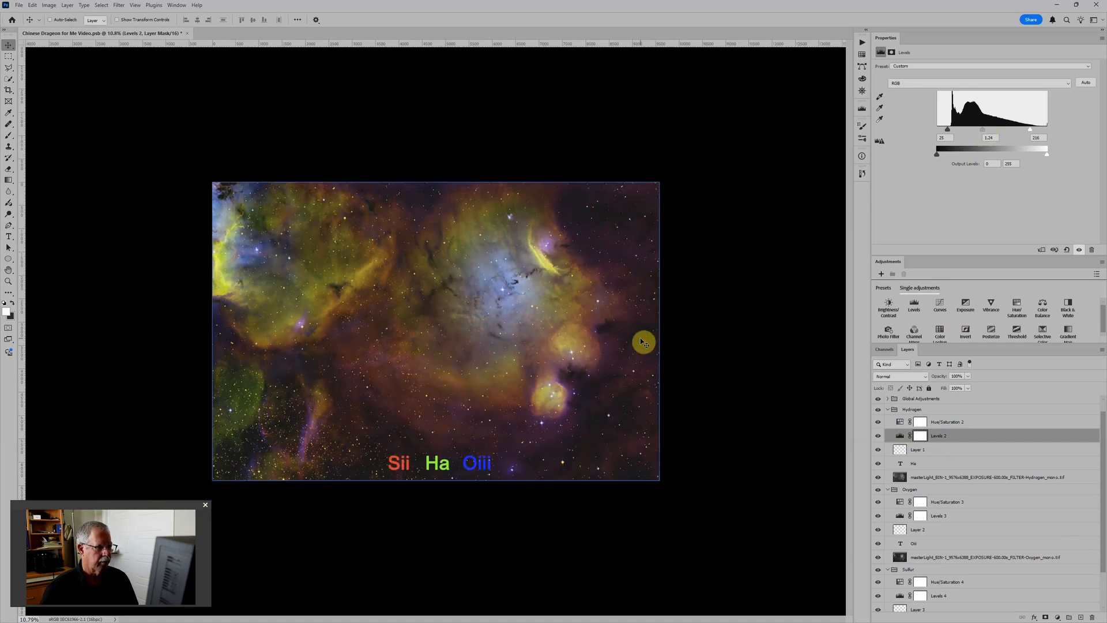
Step: Set the shadows input of the Sulfur group's Levels layer to 4
scroll(1006, 554, down, 3)
click(901, 556)
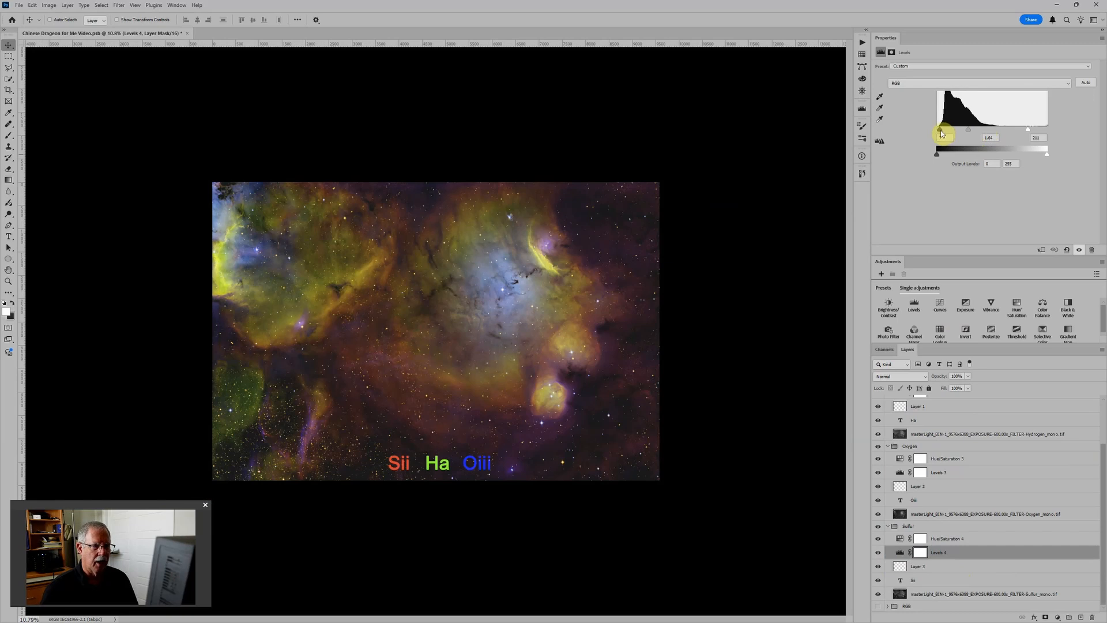
mouse_move(940, 133)
mouse_down()
mouse_move(981, 136)
mouse_move(945, 149)
mouse_up()
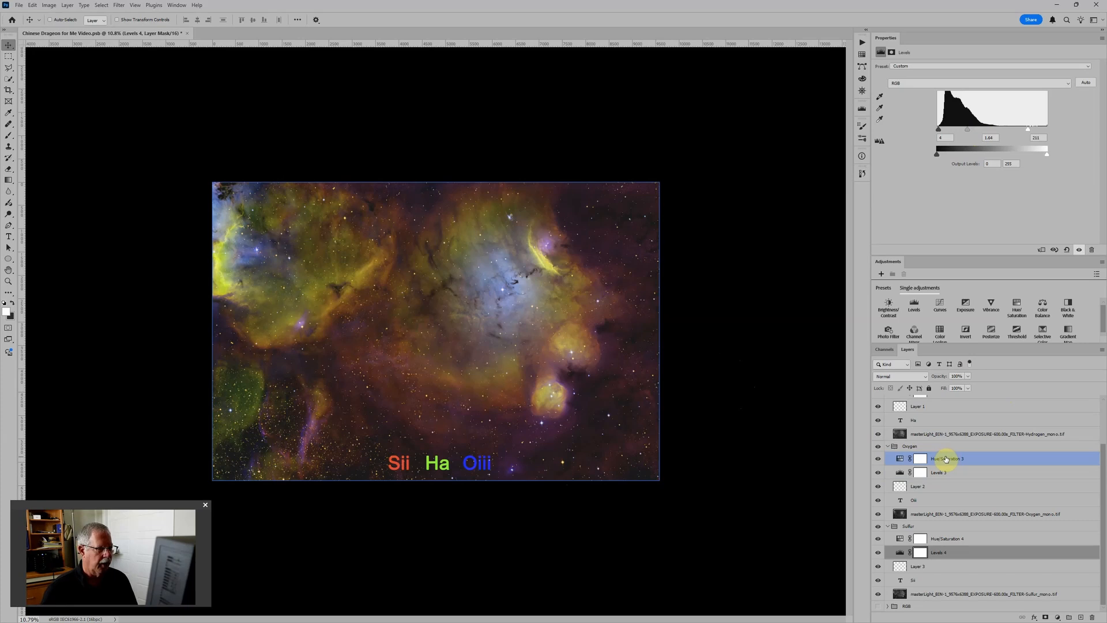
Step: Dim the stars by lowering the midtones of the Stars group's Levels layer to about 0.48, and compare with the group hidden and shown
scroll(891, 398, up, 3)
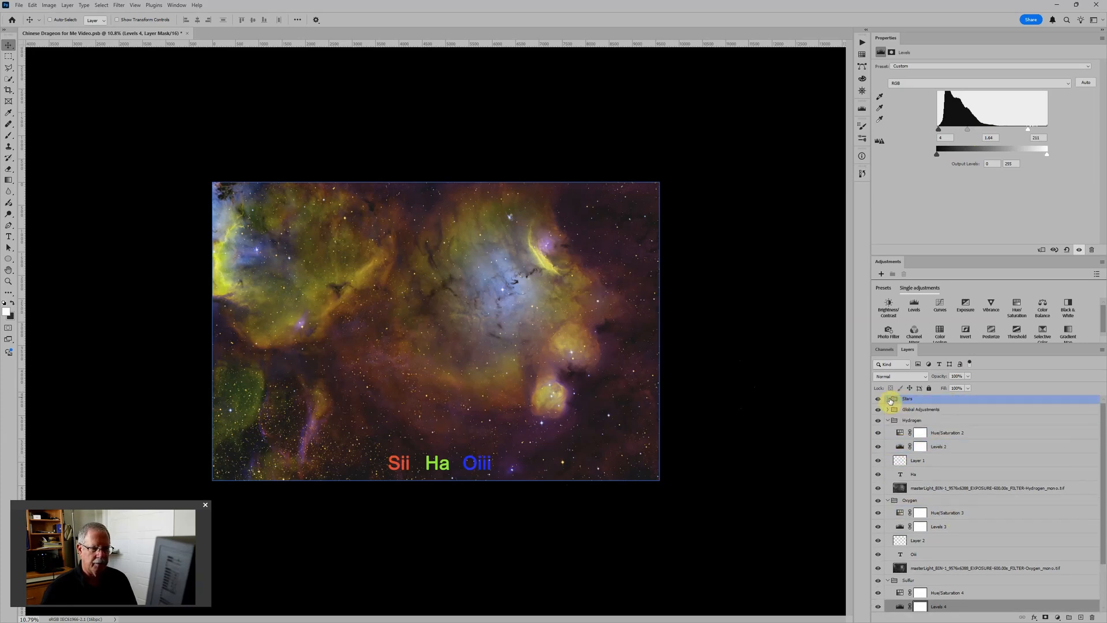
click(888, 399)
click(898, 424)
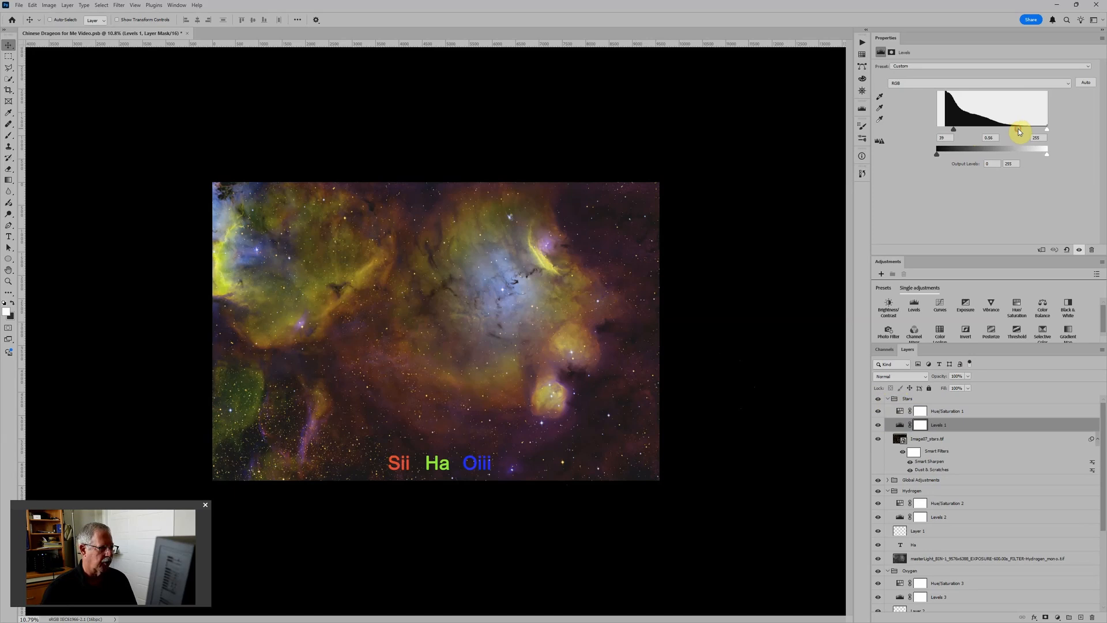
drag(1019, 132, 1015, 133)
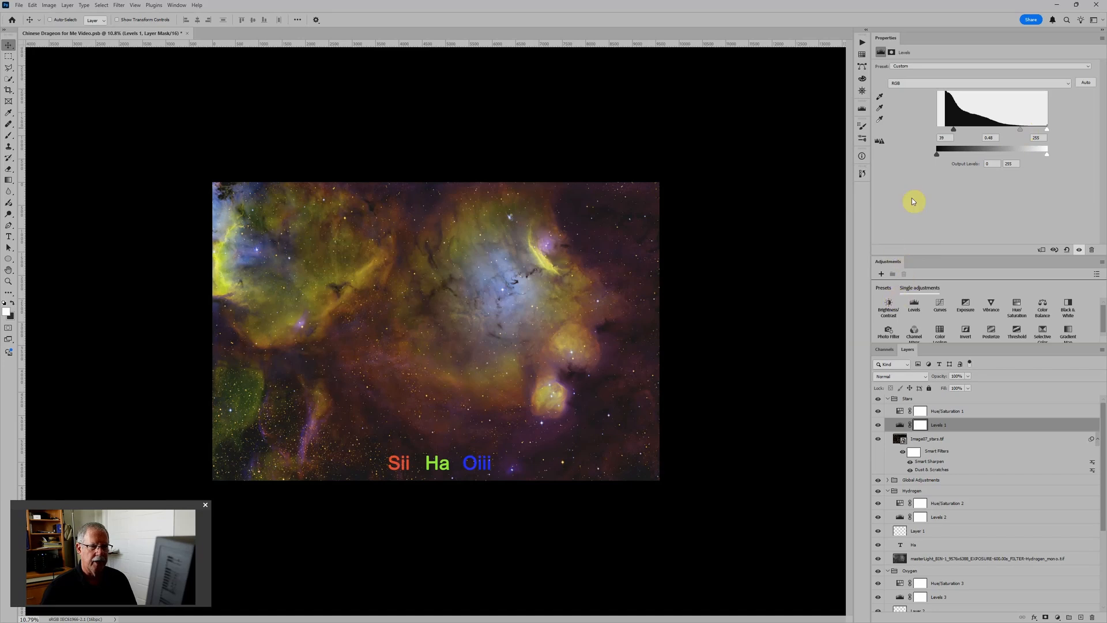
click(878, 400)
click(878, 402)
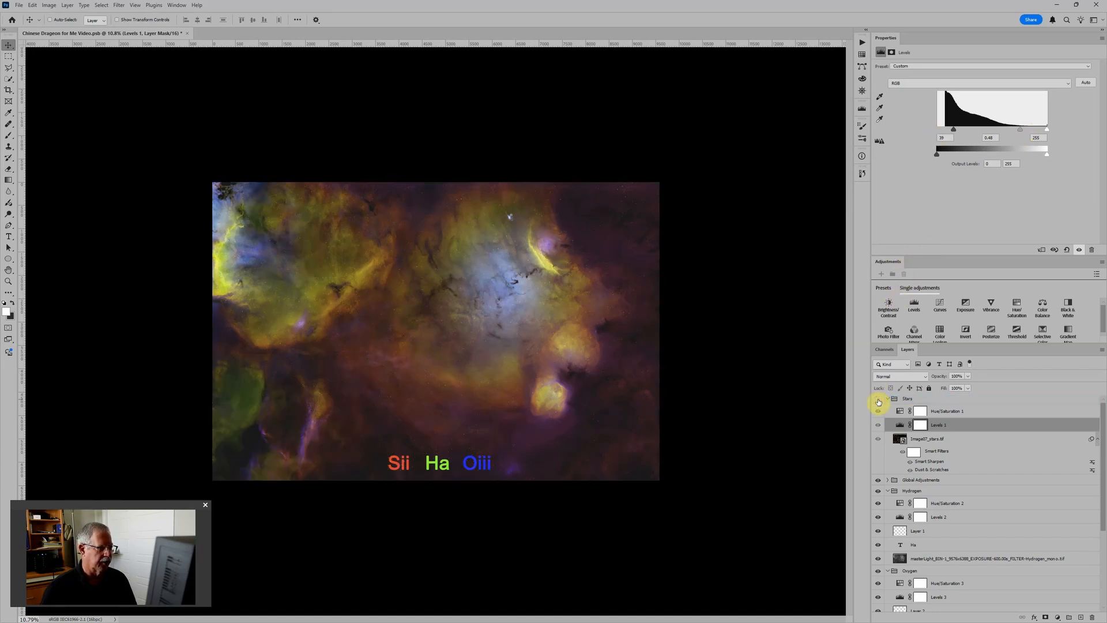
click(878, 401)
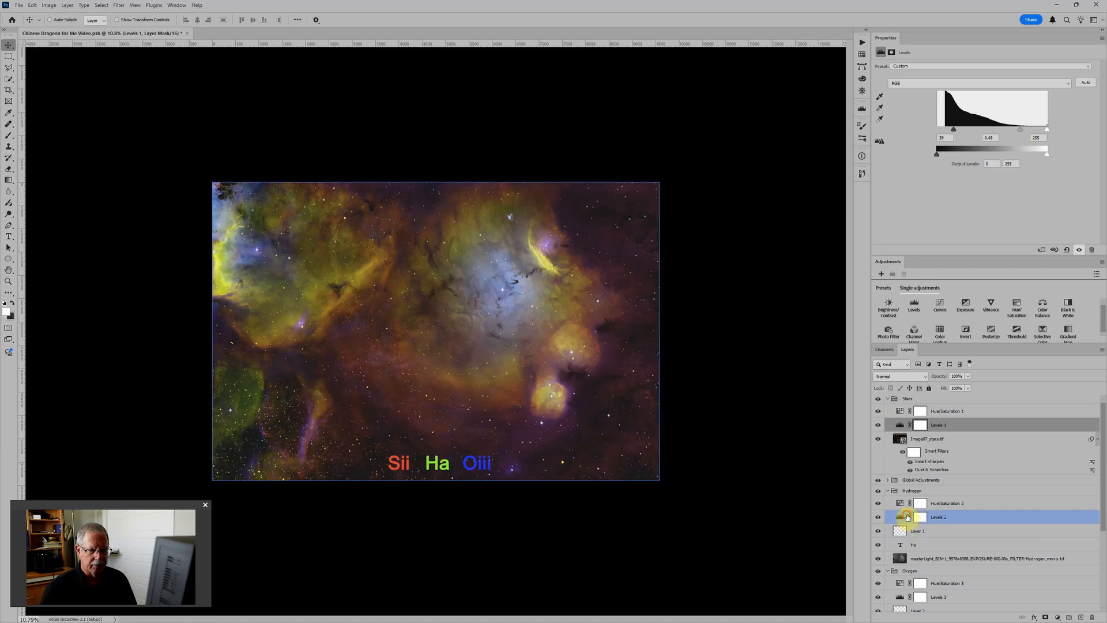
Step: Raise the shadows input of the Oxygen group's Levels layer to 19 and inspect the nebula
click(917, 517)
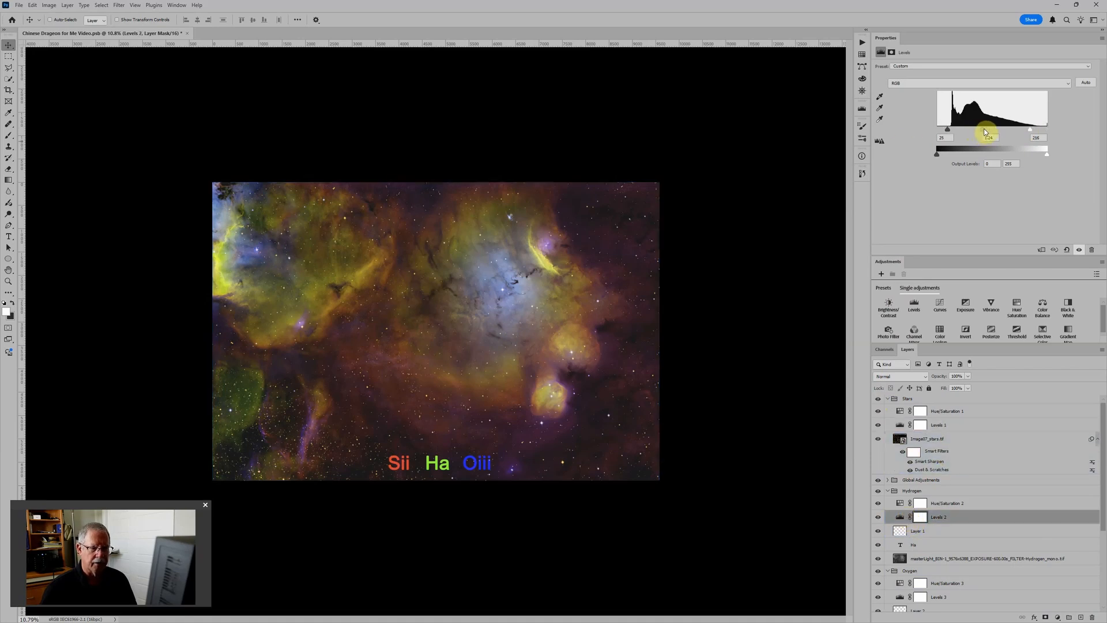
scroll(865, 514, down, 2)
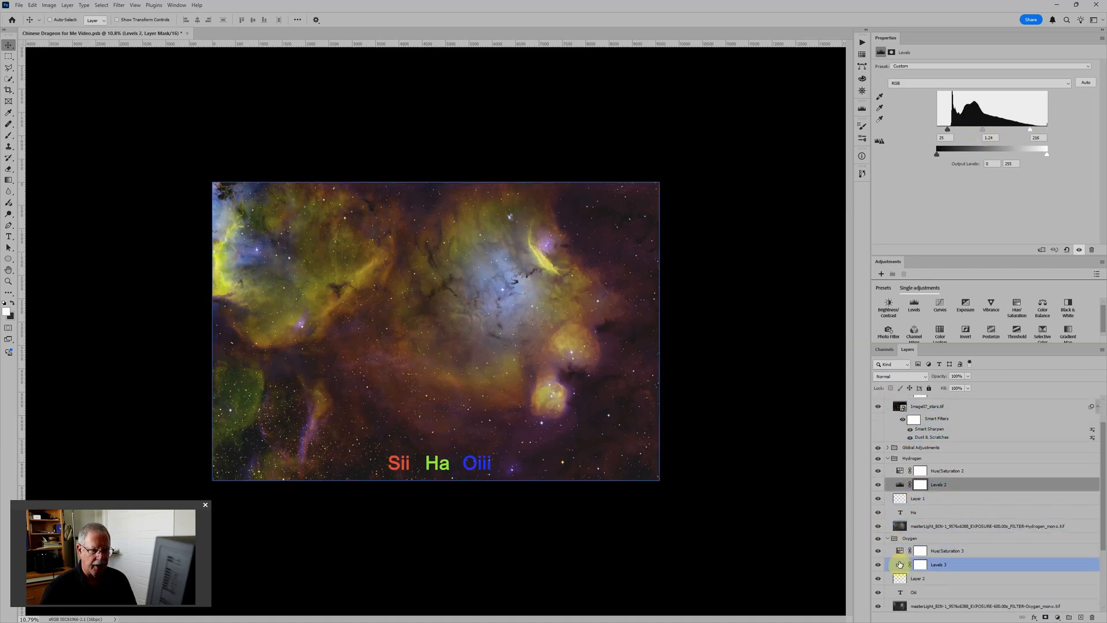
click(900, 564)
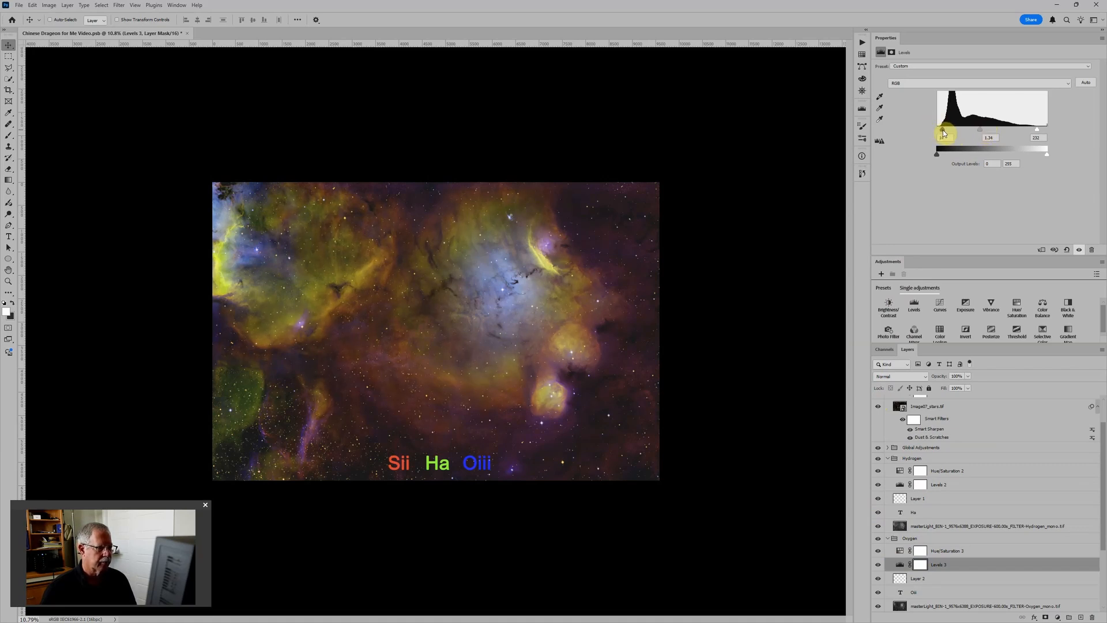
scroll(499, 389, up, 3)
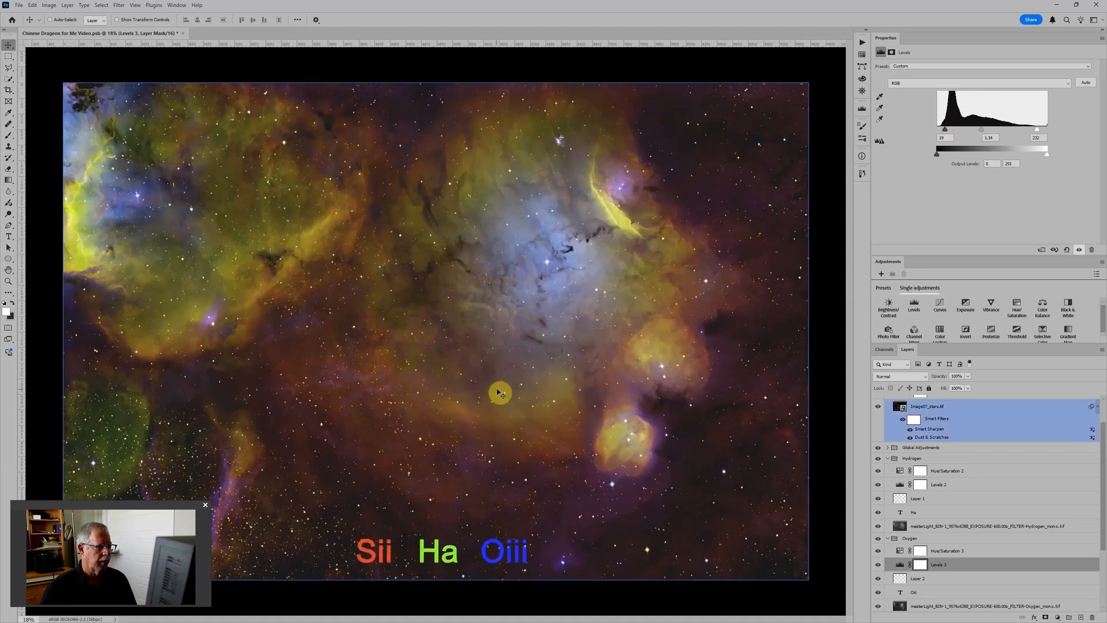
scroll(898, 450, down, 1)
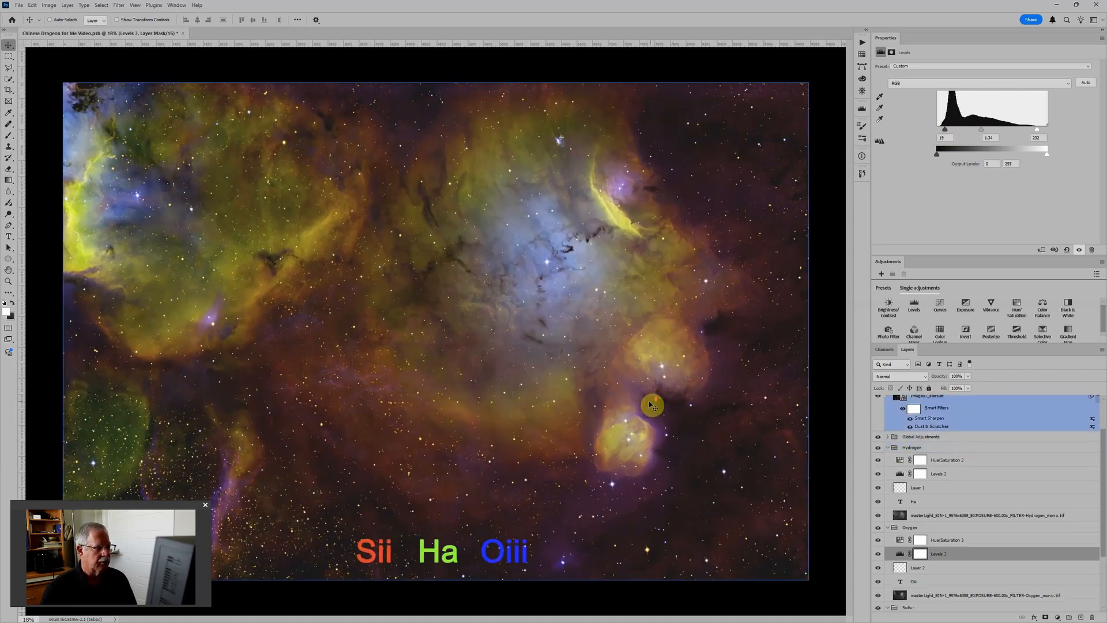
scroll(653, 405, down, 2)
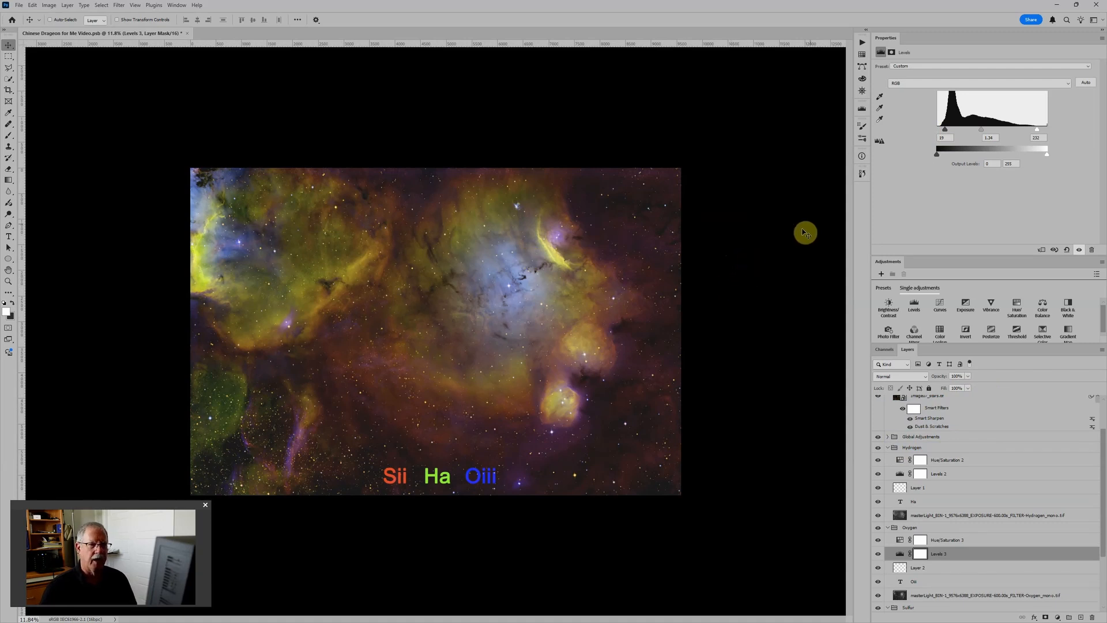
Step: Revert the image to the "Modify Levels Layer (Save As)" history state
click(862, 173)
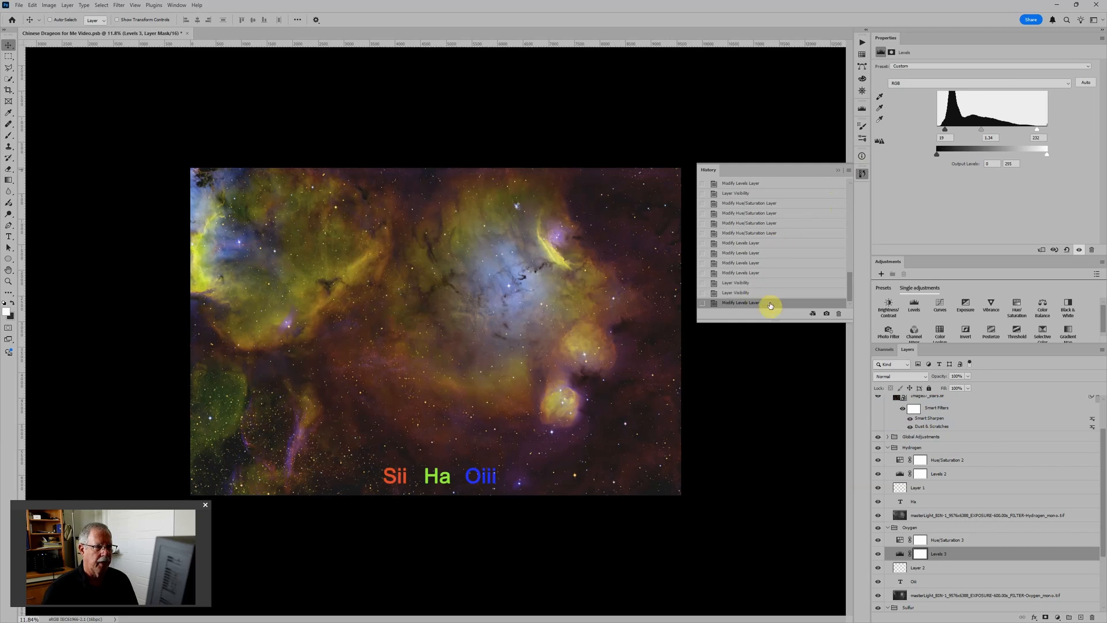
drag(850, 292, 853, 271)
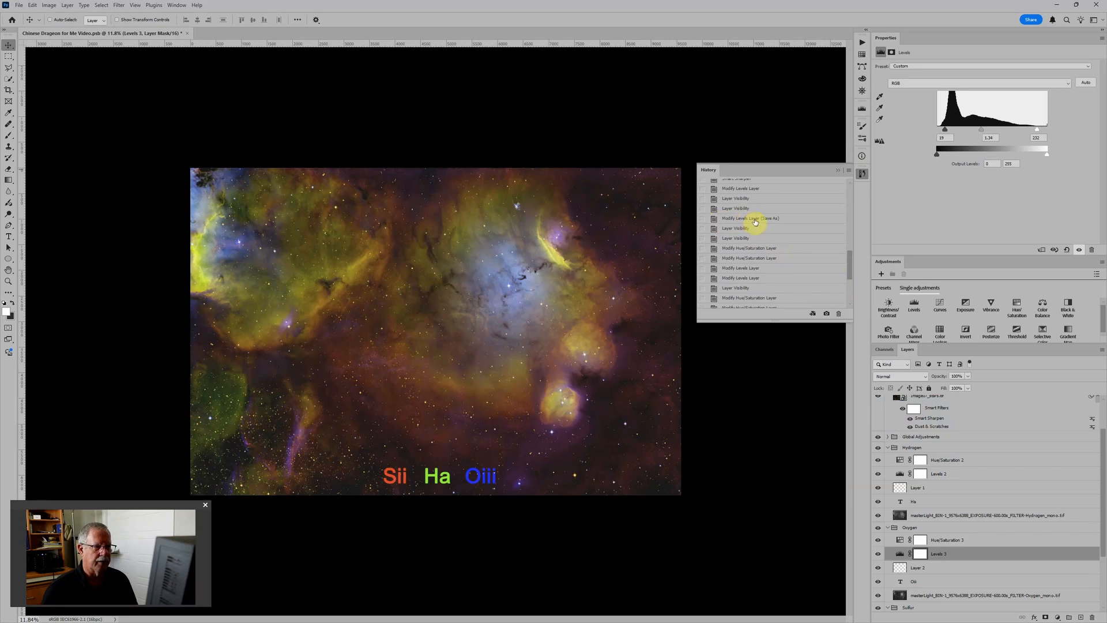
click(785, 220)
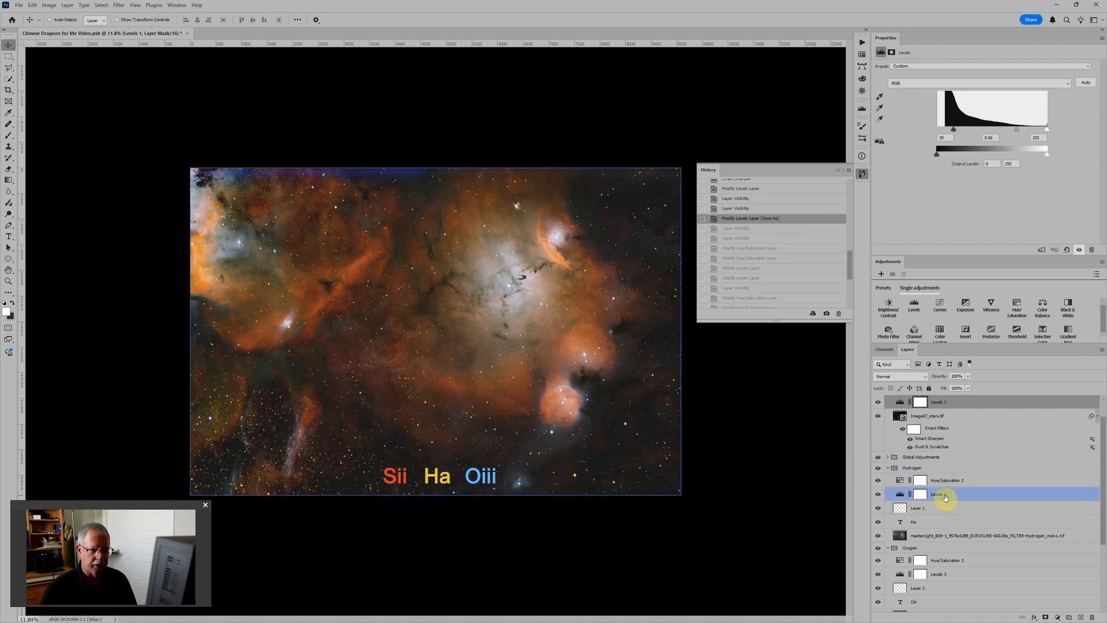
Step: Set the midtones of the Oxygen group's Levels layer to 1.08 and raise its shadows input slightly
scroll(940, 516, down, 1)
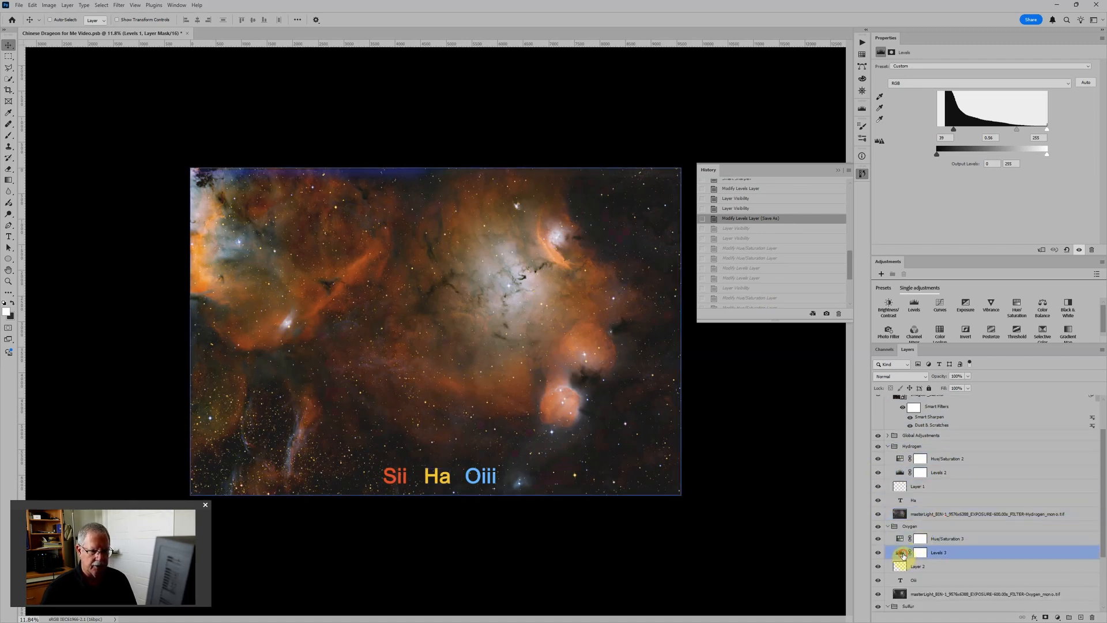
click(904, 555)
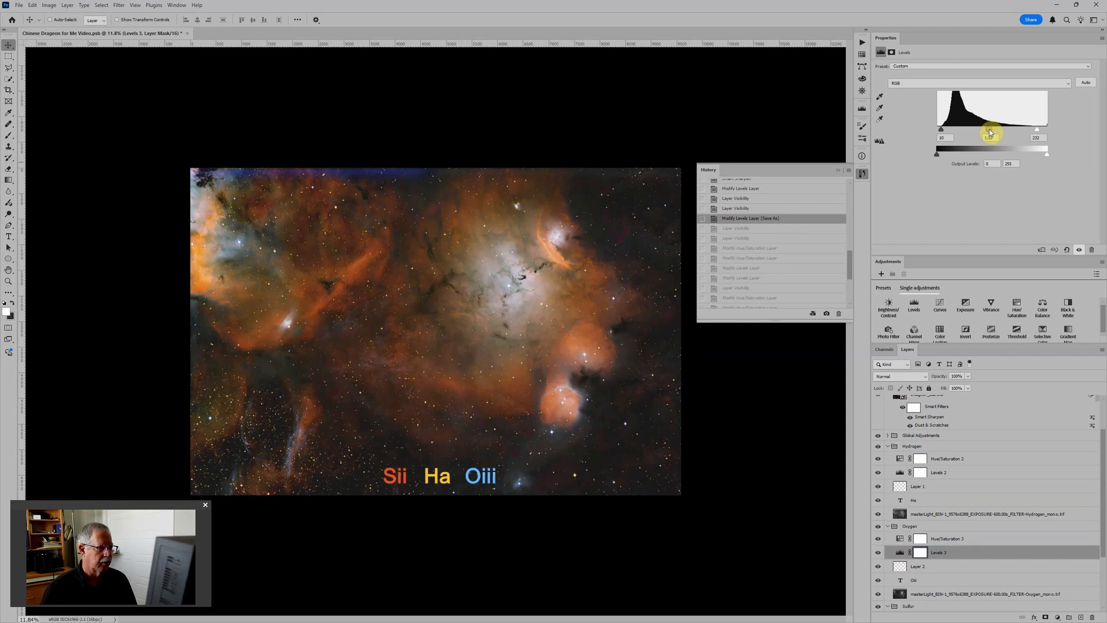
drag(988, 130, 986, 129)
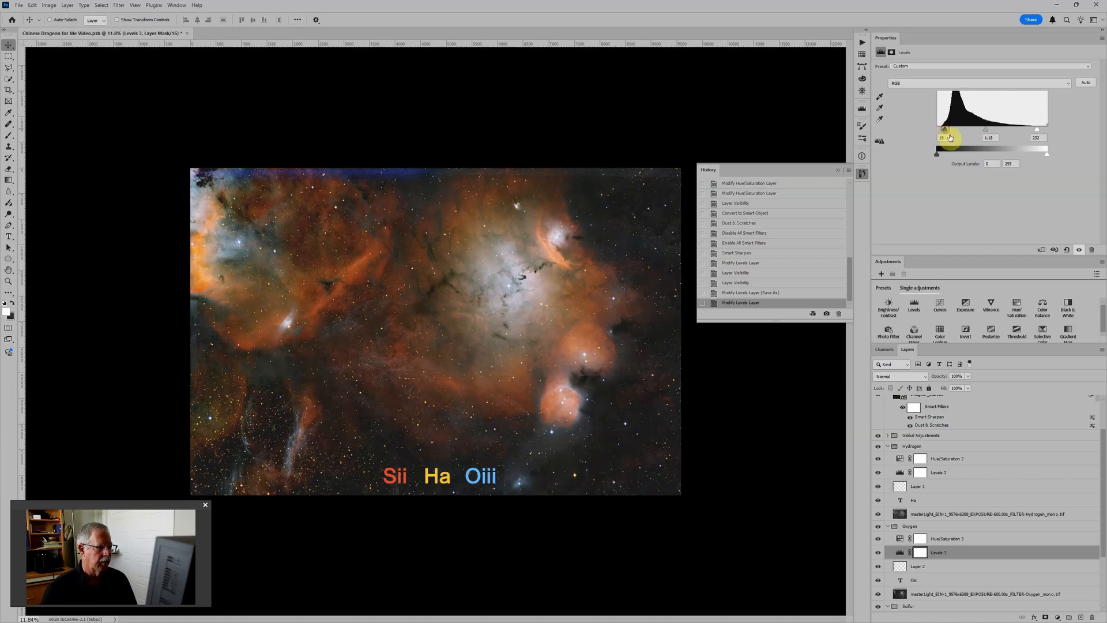
Step: Shift the hue of the Oxygen group's Hue/Saturation layer to 199
click(901, 538)
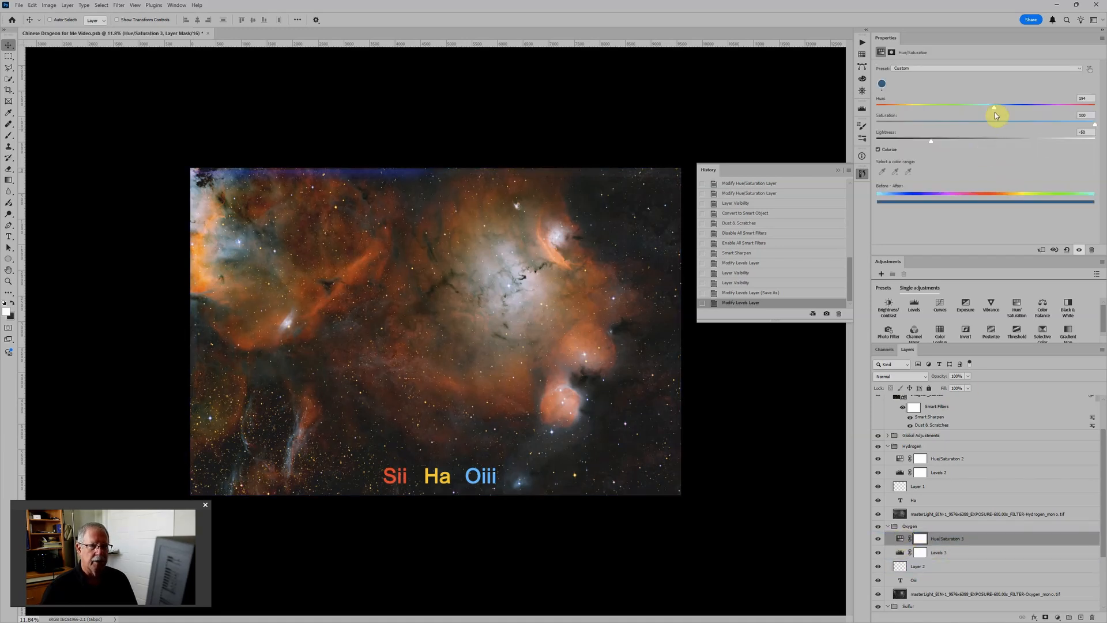
drag(995, 107, 996, 106)
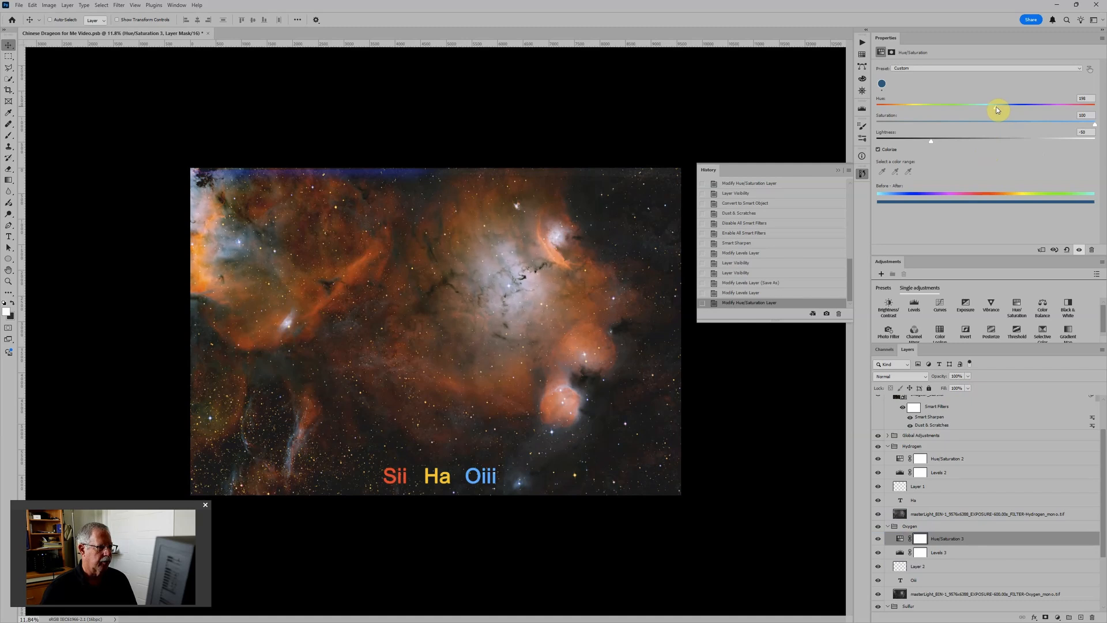
drag(998, 109, 999, 109)
Step: Check the settings of the Sulfur group's Levels layer
scroll(964, 458, down, 3)
click(926, 552)
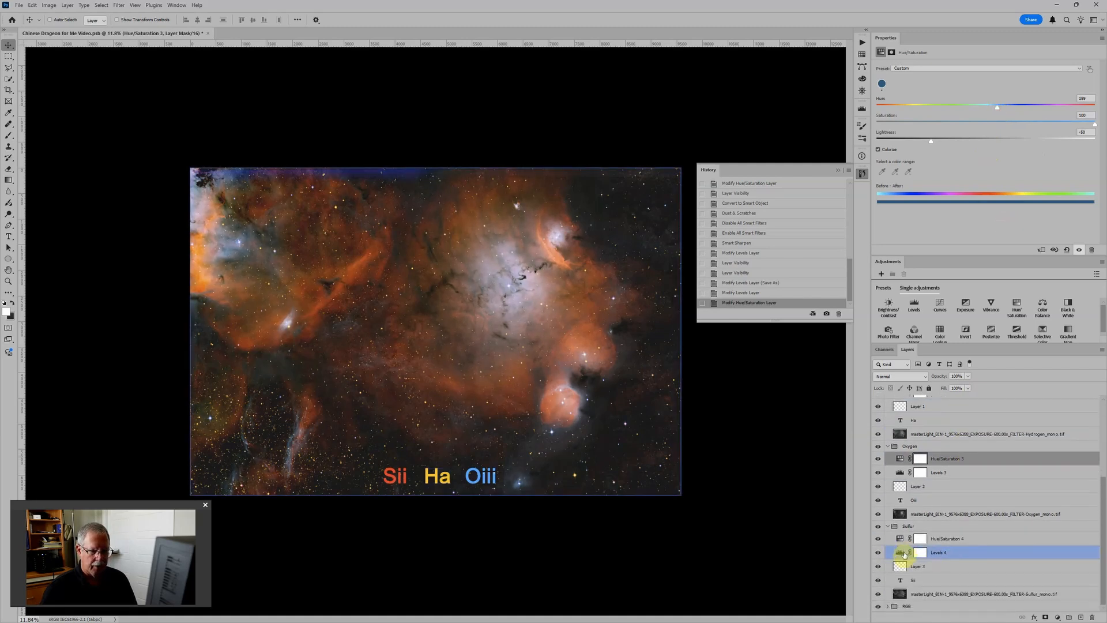
click(902, 554)
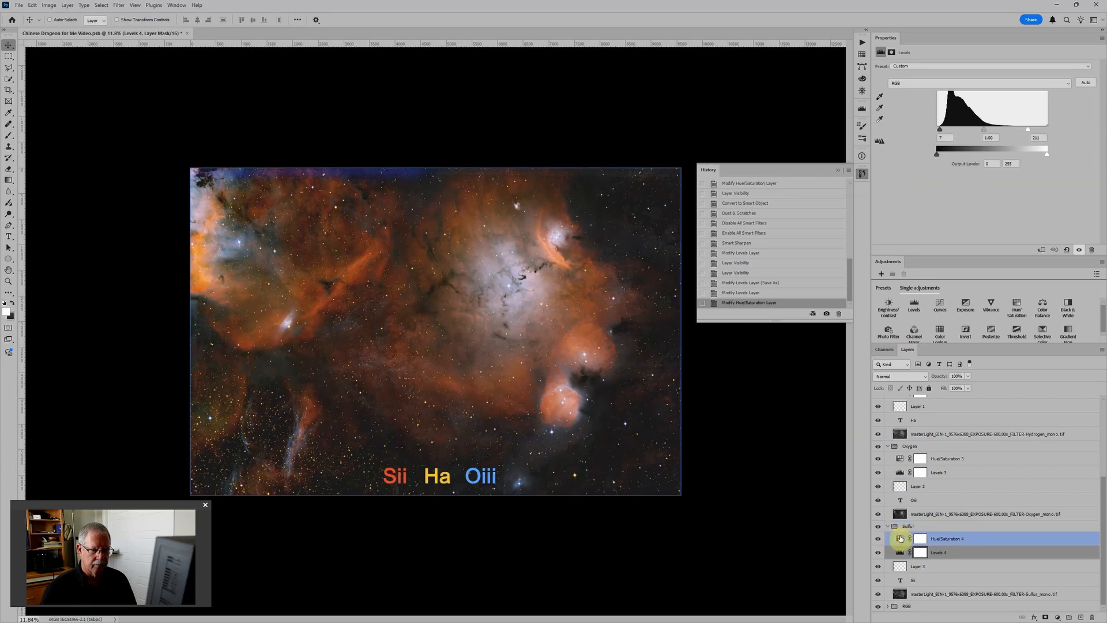
scroll(935, 433, up, 3)
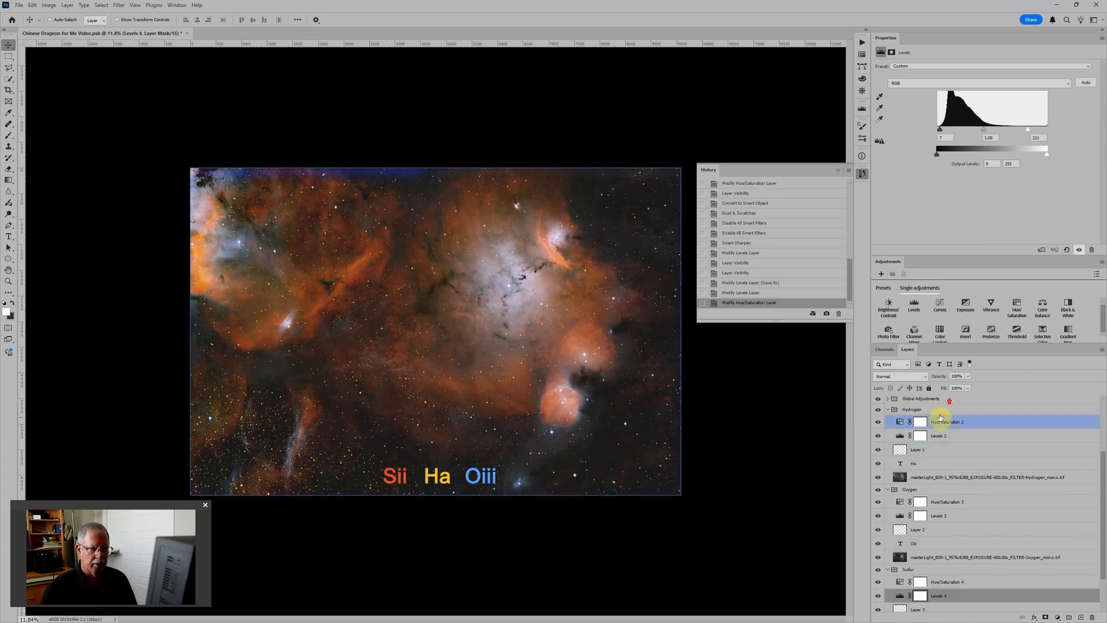
Step: Set the hue of the Hydrogen group's Hue/Saturation layer to 40 and close the history list to inspect the whole image
click(901, 423)
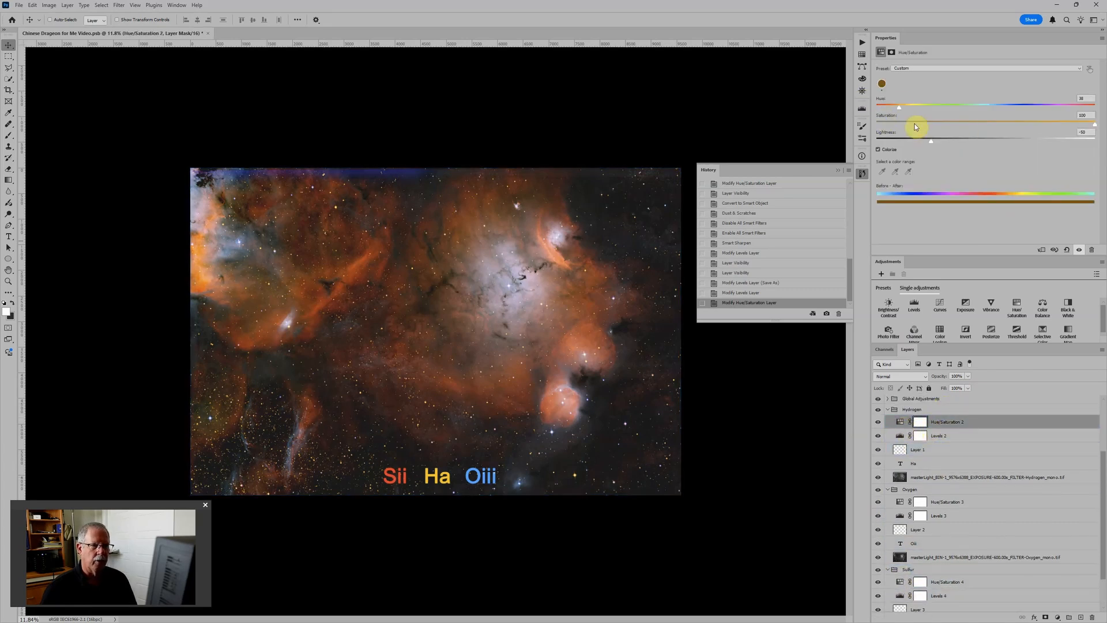
drag(901, 111, 898, 108)
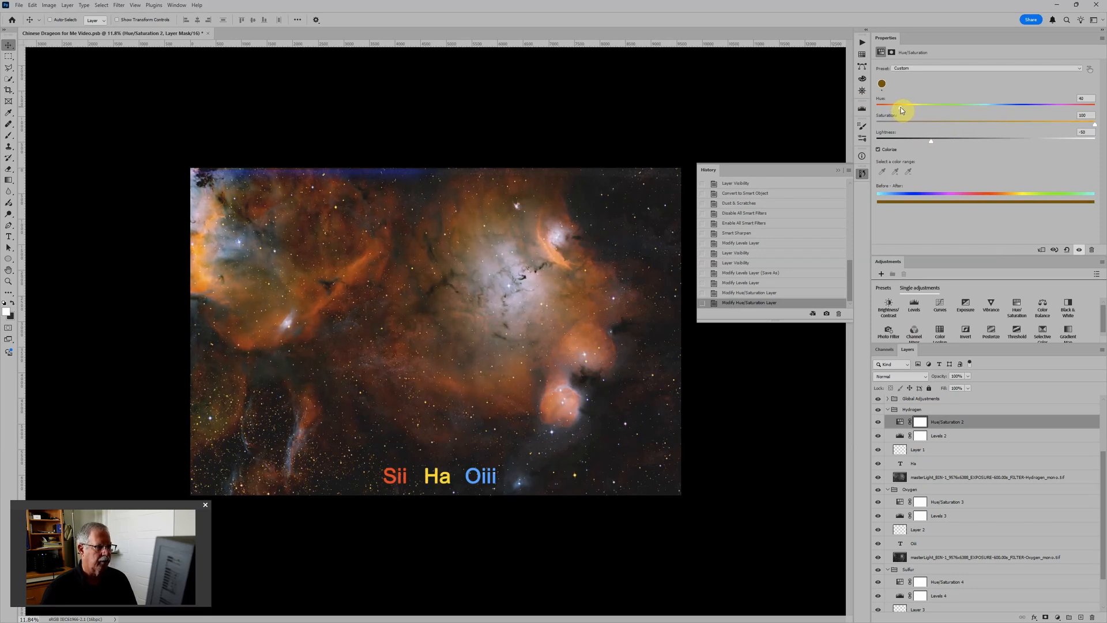
drag(900, 107, 901, 108)
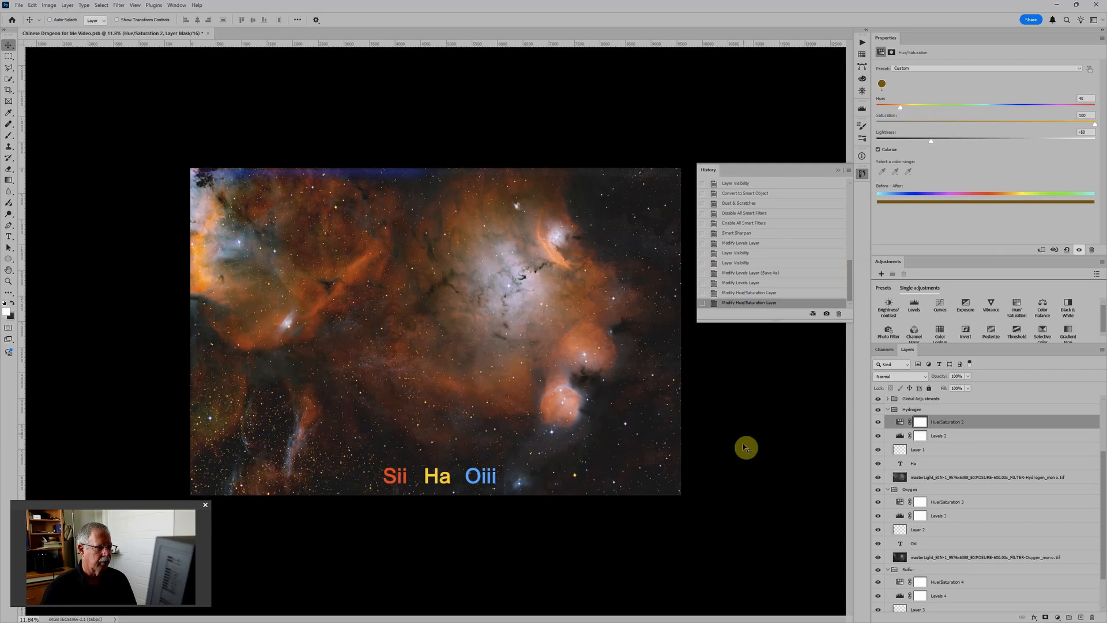
scroll(563, 373, up, 3)
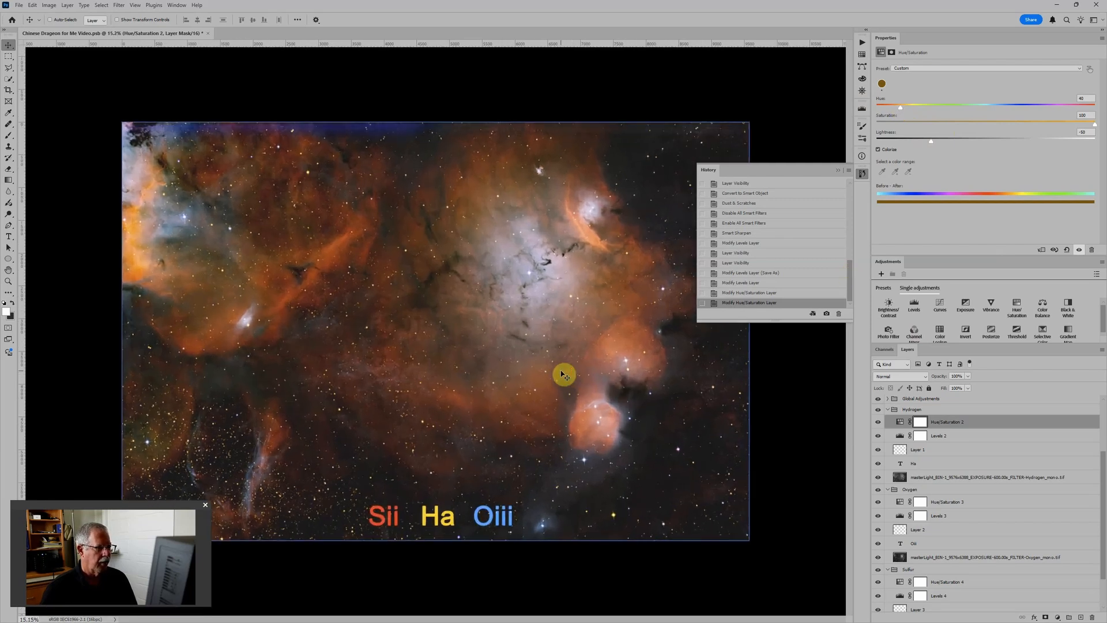
click(838, 171)
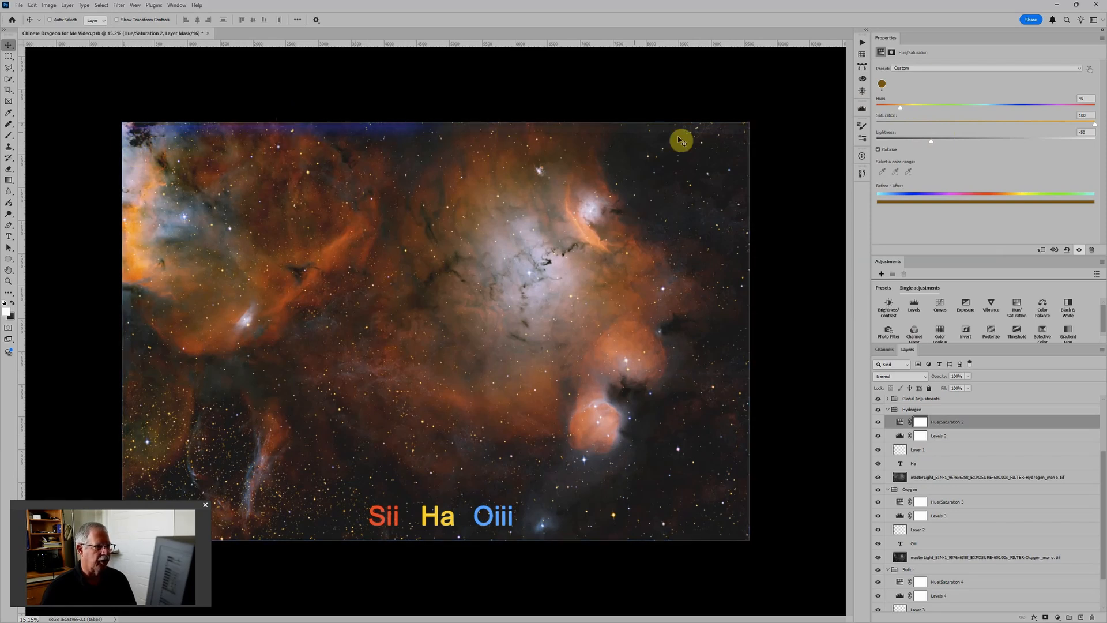
scroll(689, 202, down, 2)
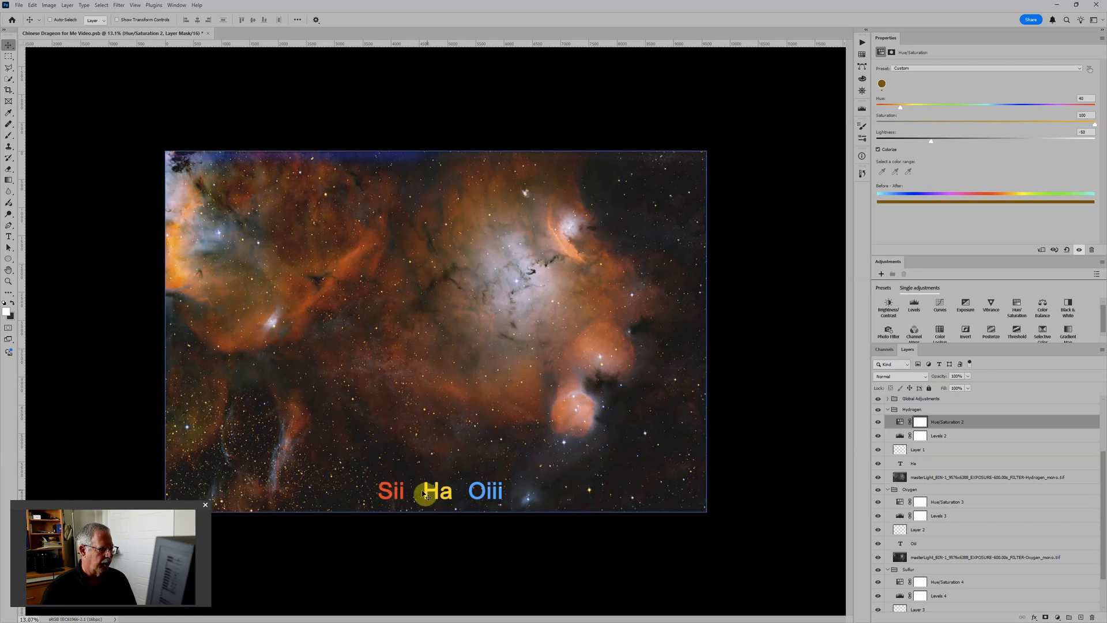
Step: Filter the layer list to text layers only and hide the Ha, Oiii and Sii labels
click(940, 366)
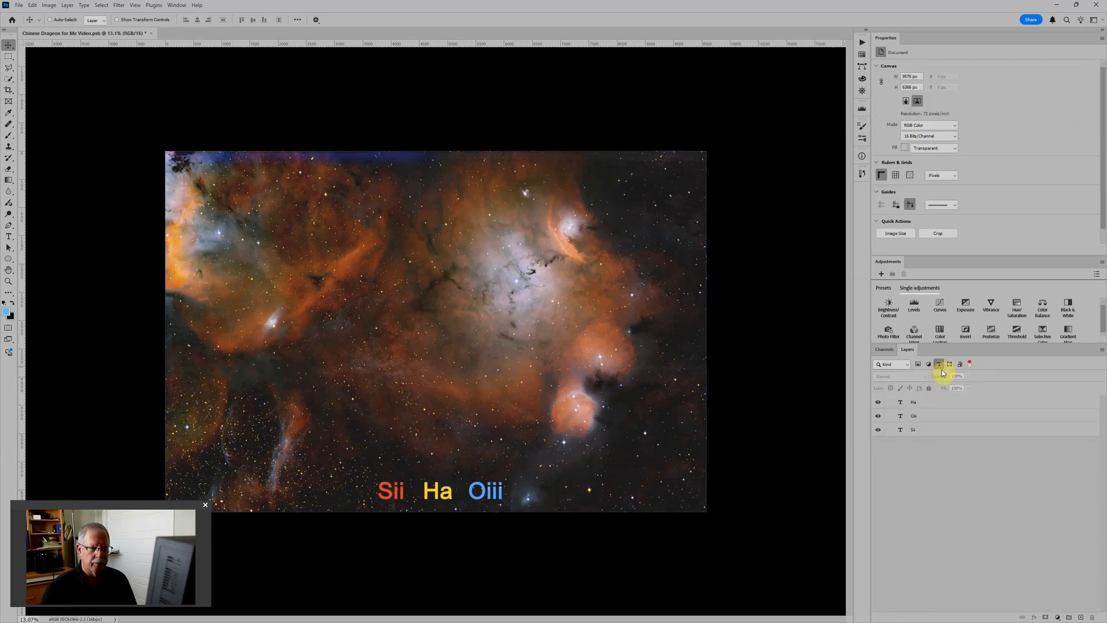
click(886, 406)
drag(878, 403, 881, 438)
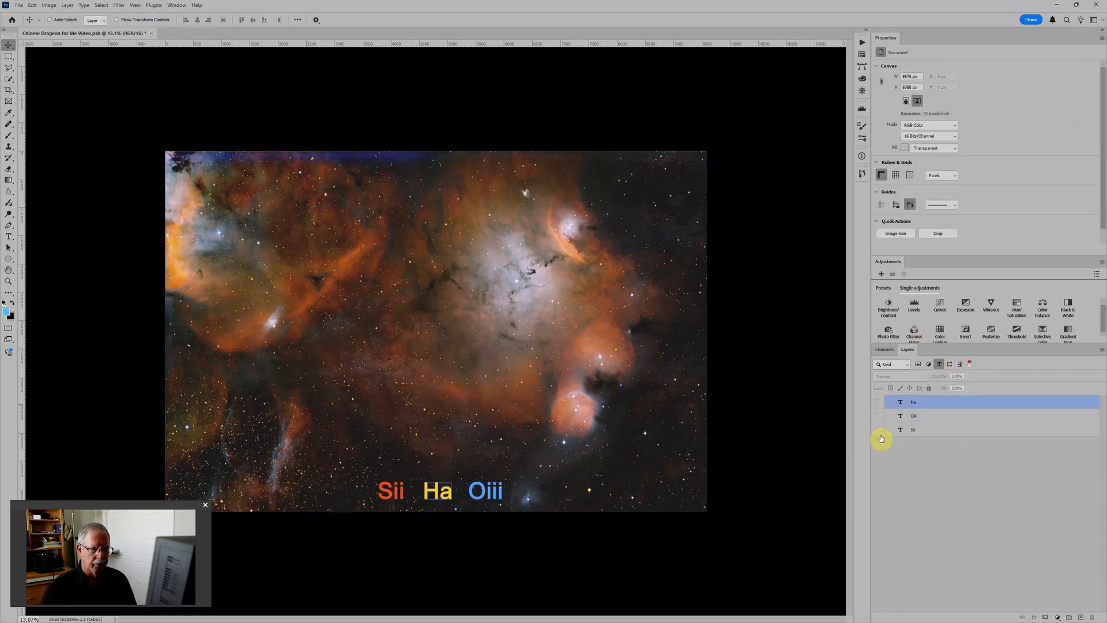
Step: Deselect the text layers and rotate the entire nebula canvas by 180°
click(935, 496)
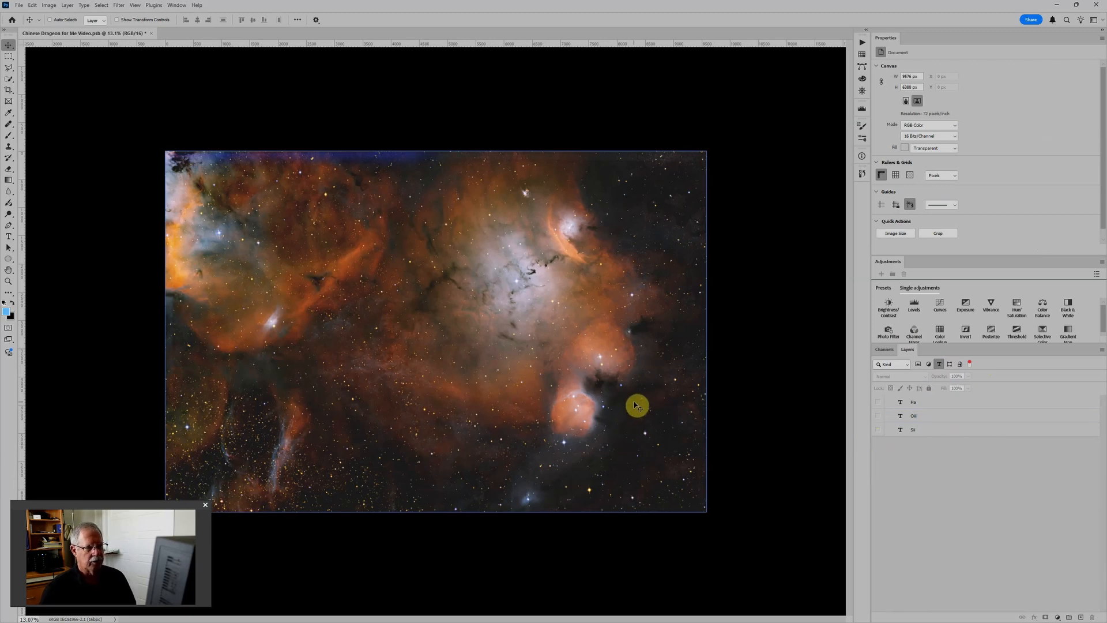
scroll(635, 403, down, 2)
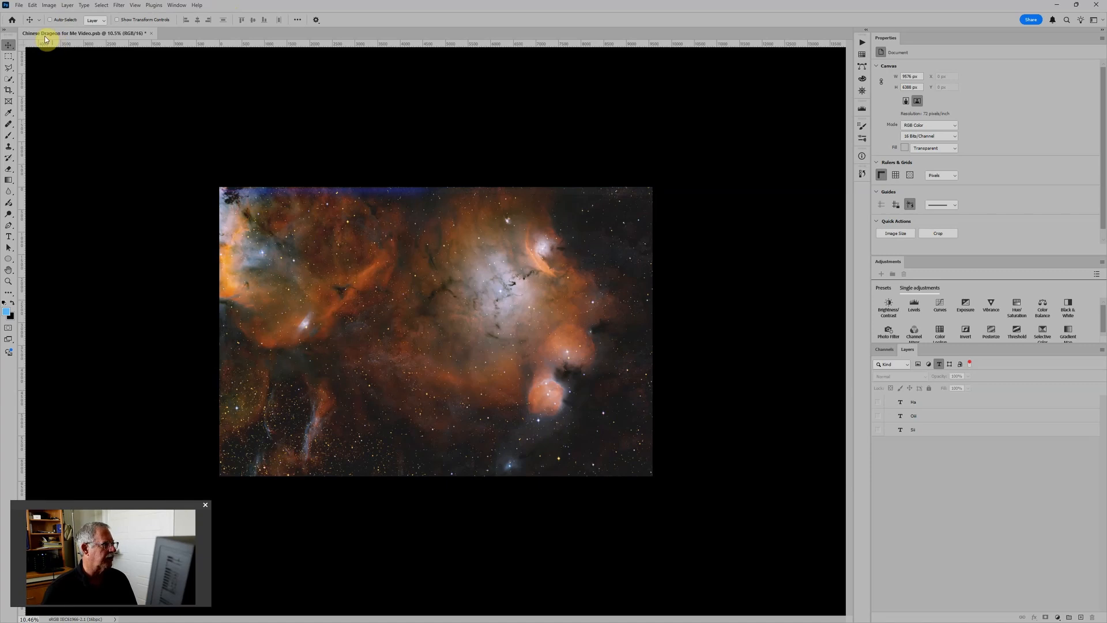
click(37, 7)
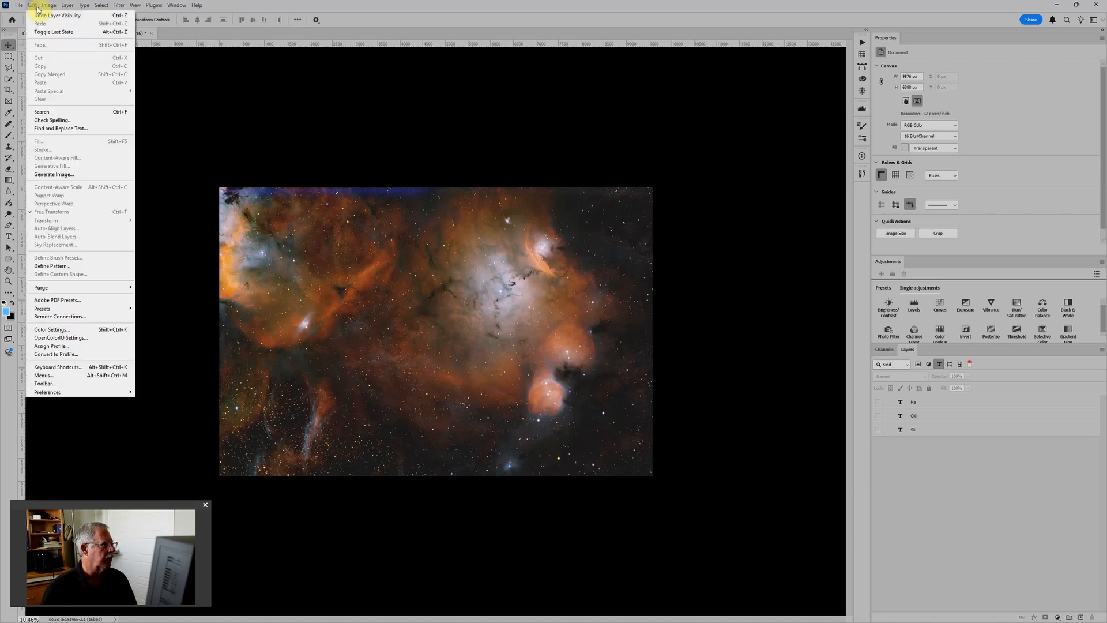
mouse_move(41, 10)
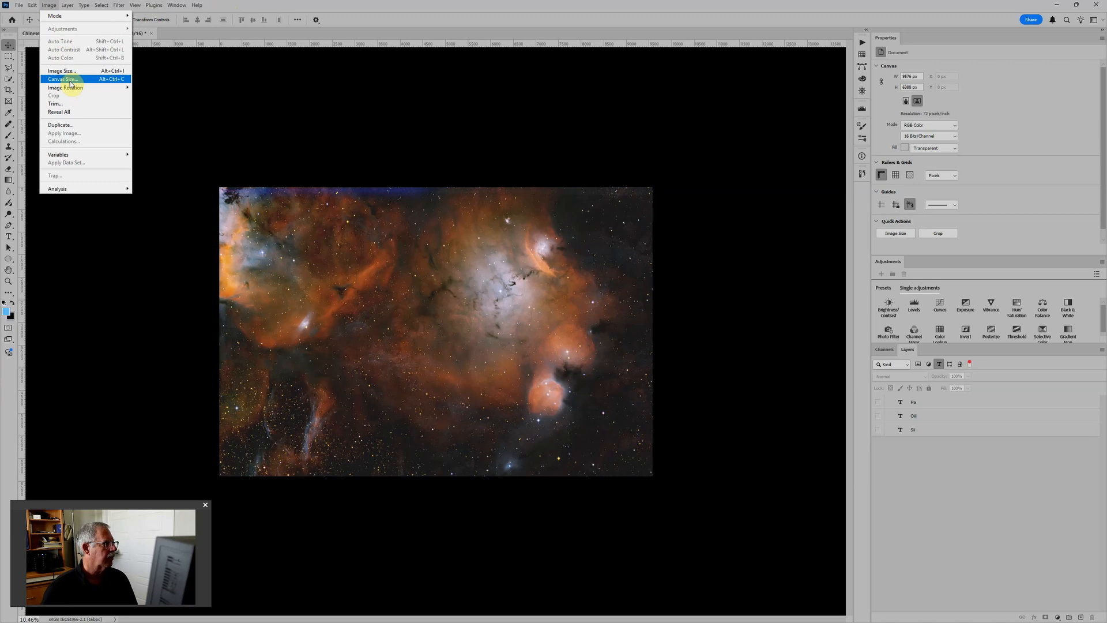
mouse_move(74, 87)
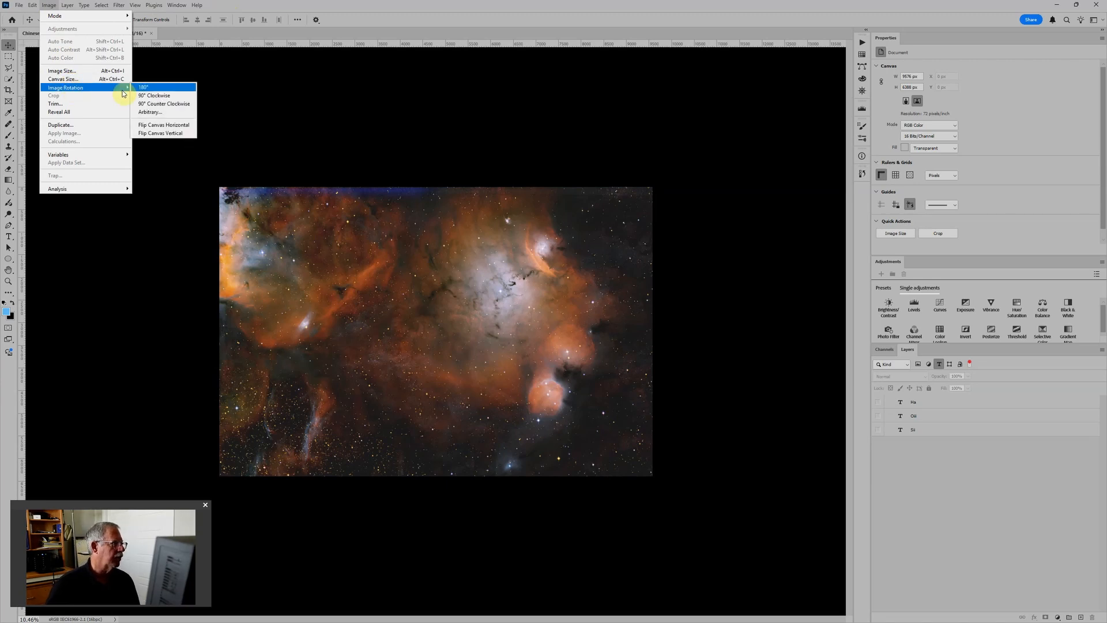
click(156, 87)
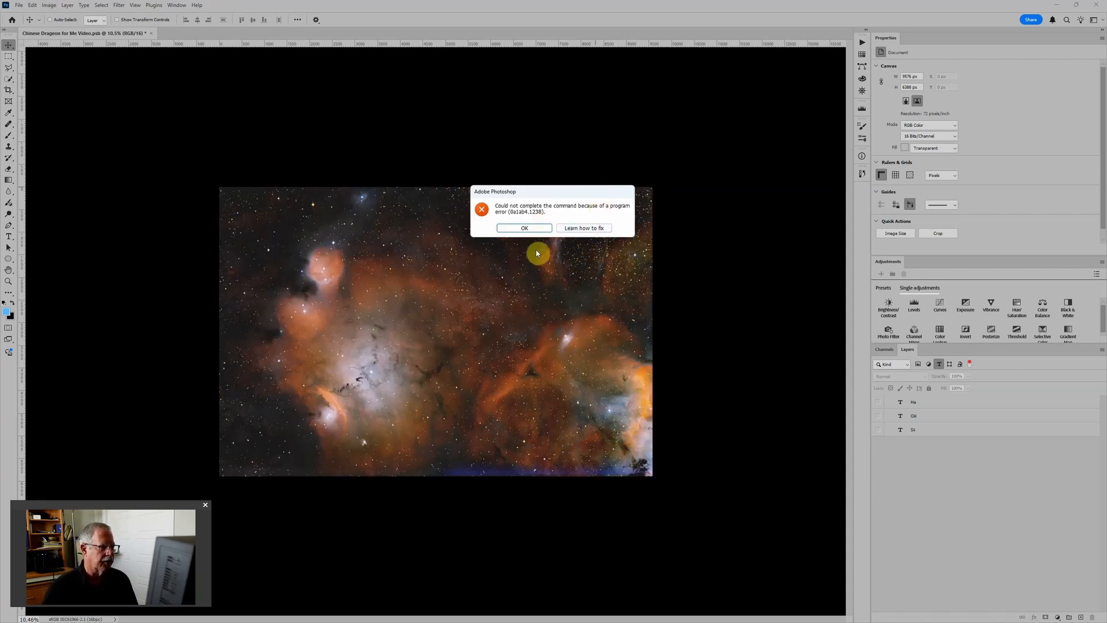
click(531, 229)
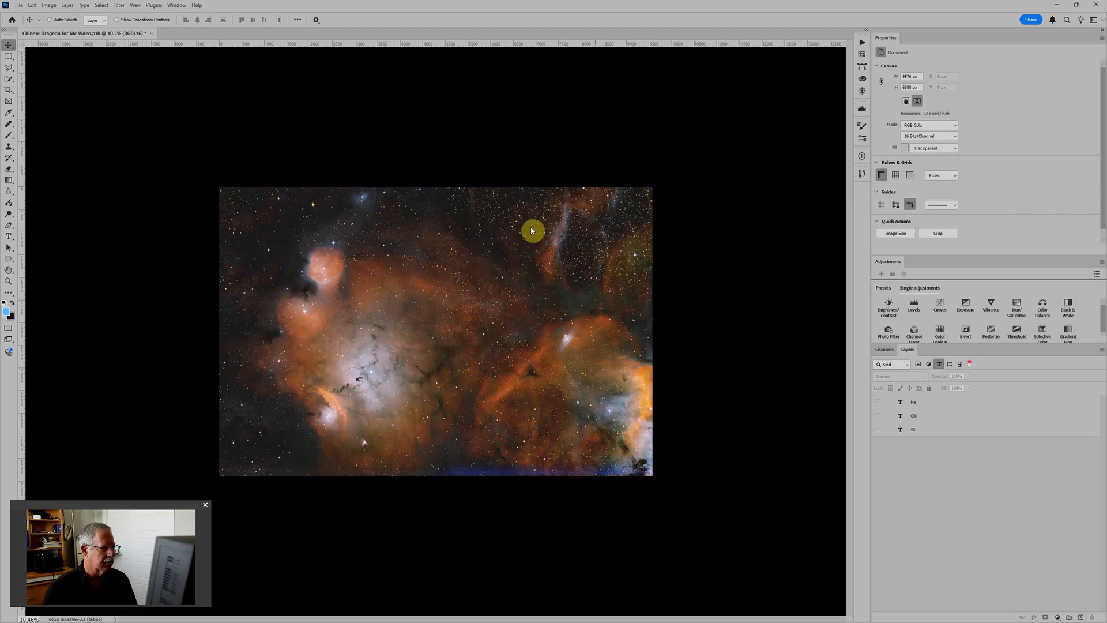
scroll(607, 342, up, 2)
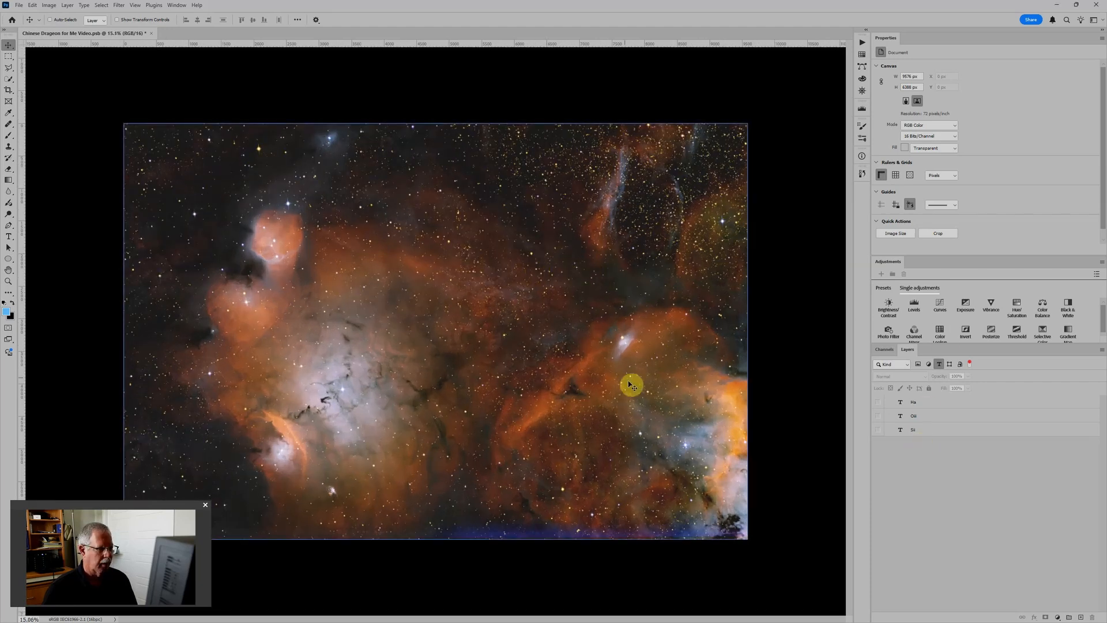
scroll(629, 365, down, 2)
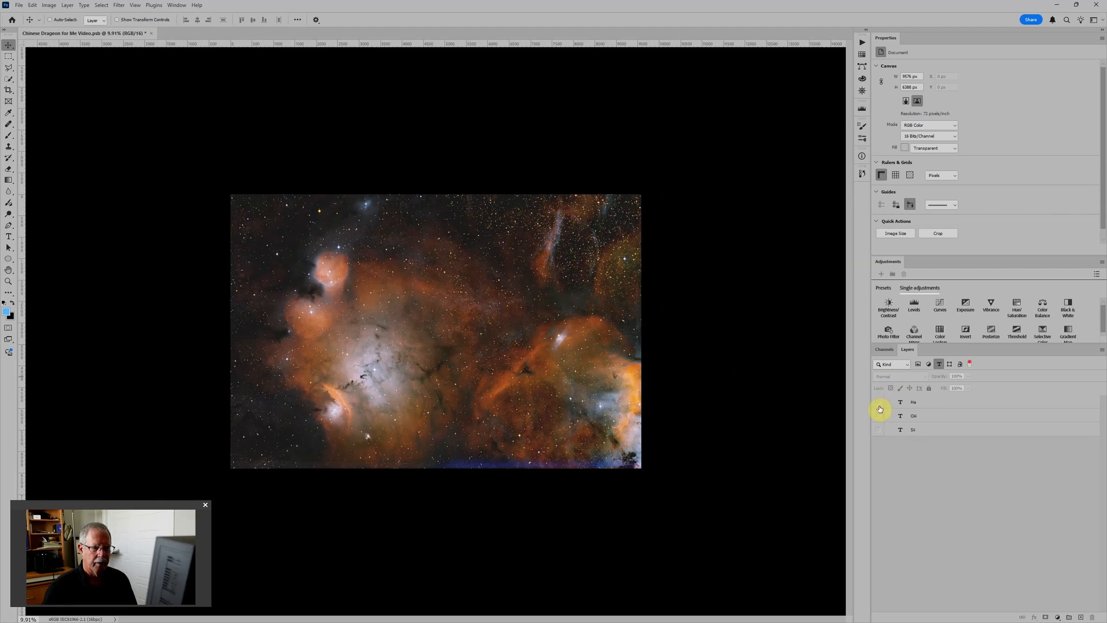
Step: Show the Sii, Ha and Oiii labels and transform them together, rotated 180° and placed near the image's lower edge
drag(878, 403, 878, 431)
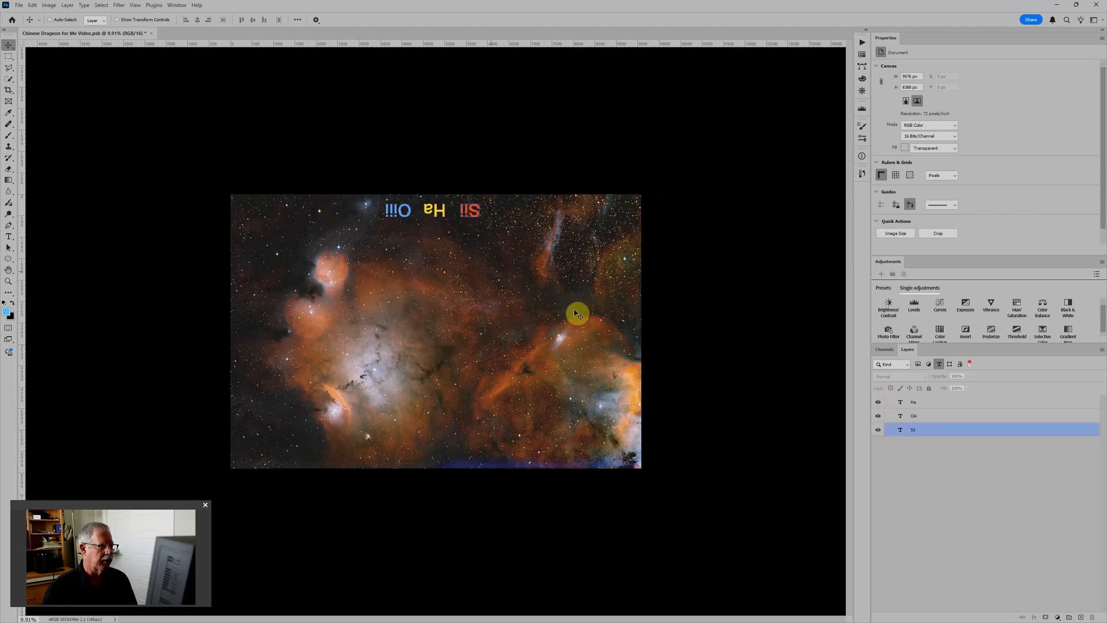
click(887, 418)
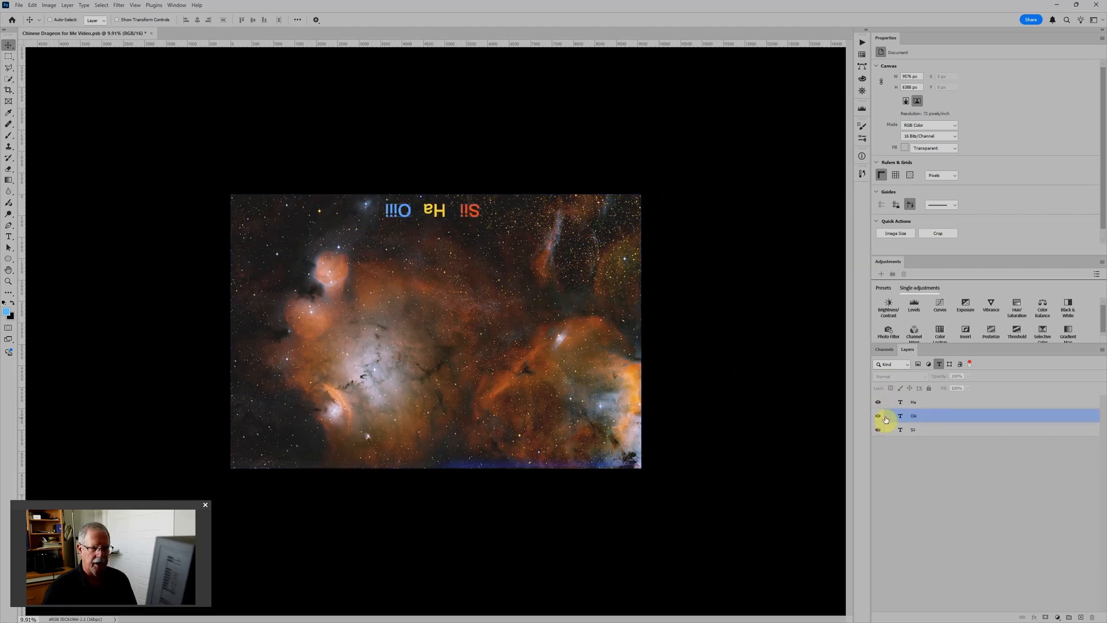
ctrl+click(921, 400)
shift+click(928, 432)
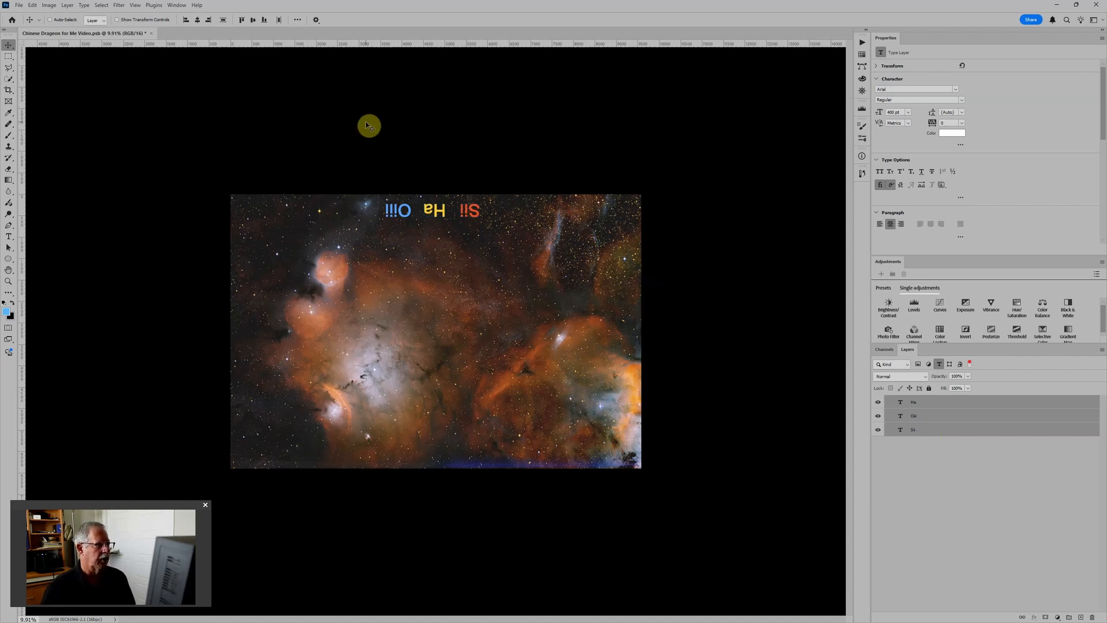
key(ctrl+t)
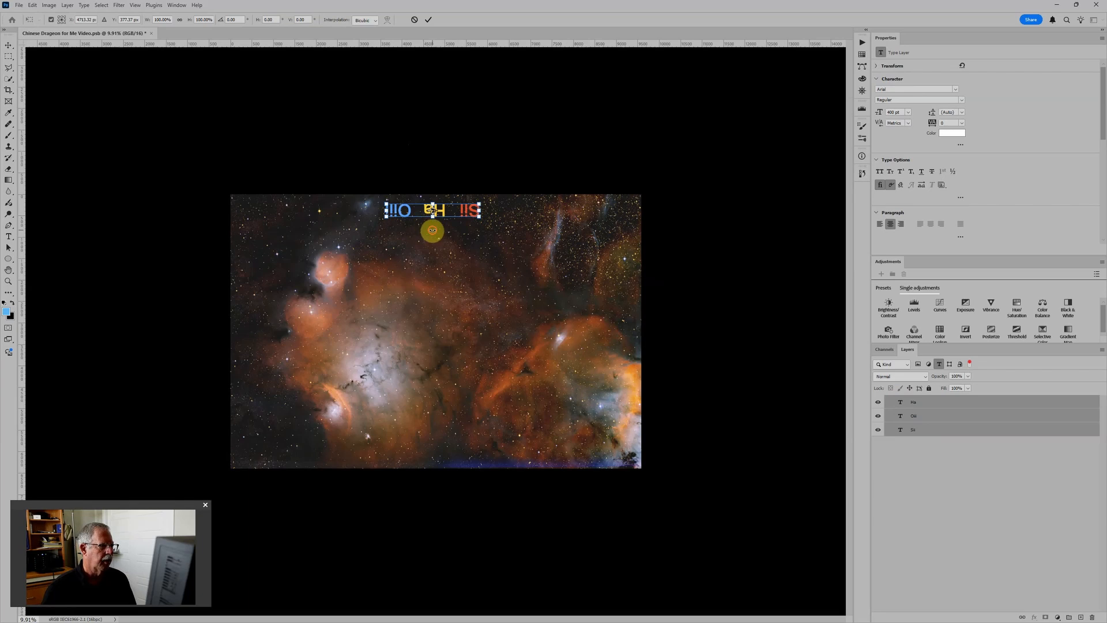
drag(432, 231, 435, 150)
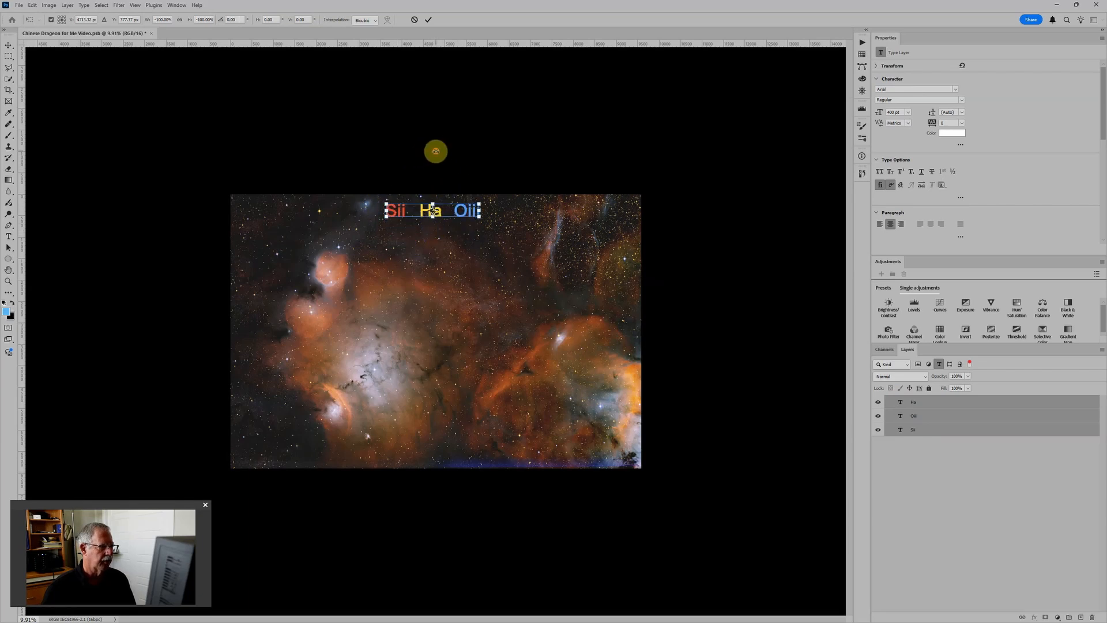
drag(442, 211, 453, 446)
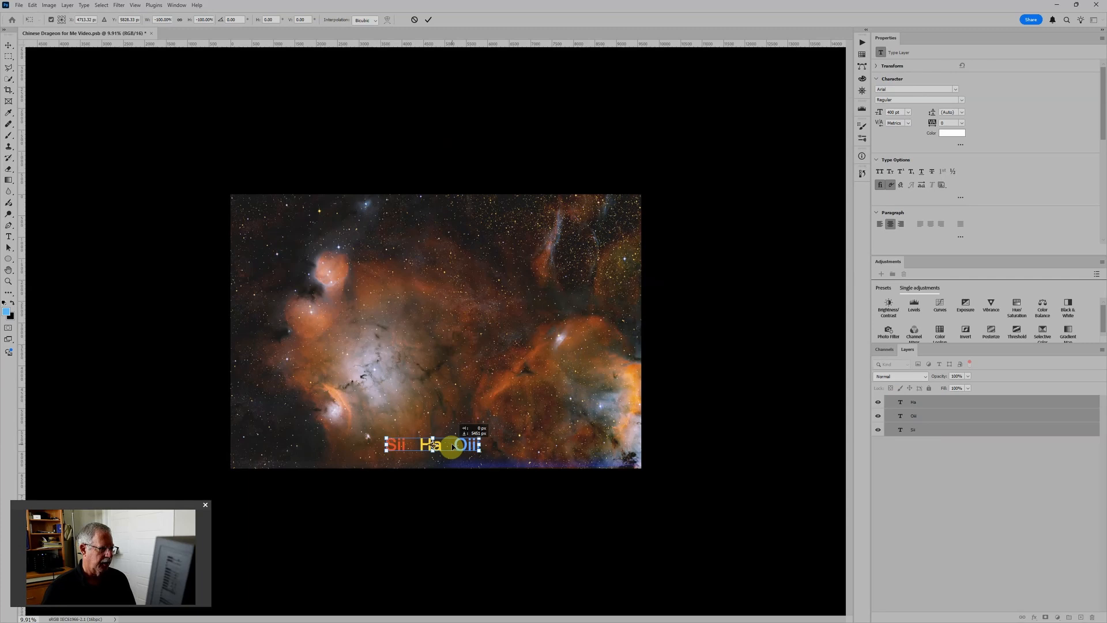
click(428, 19)
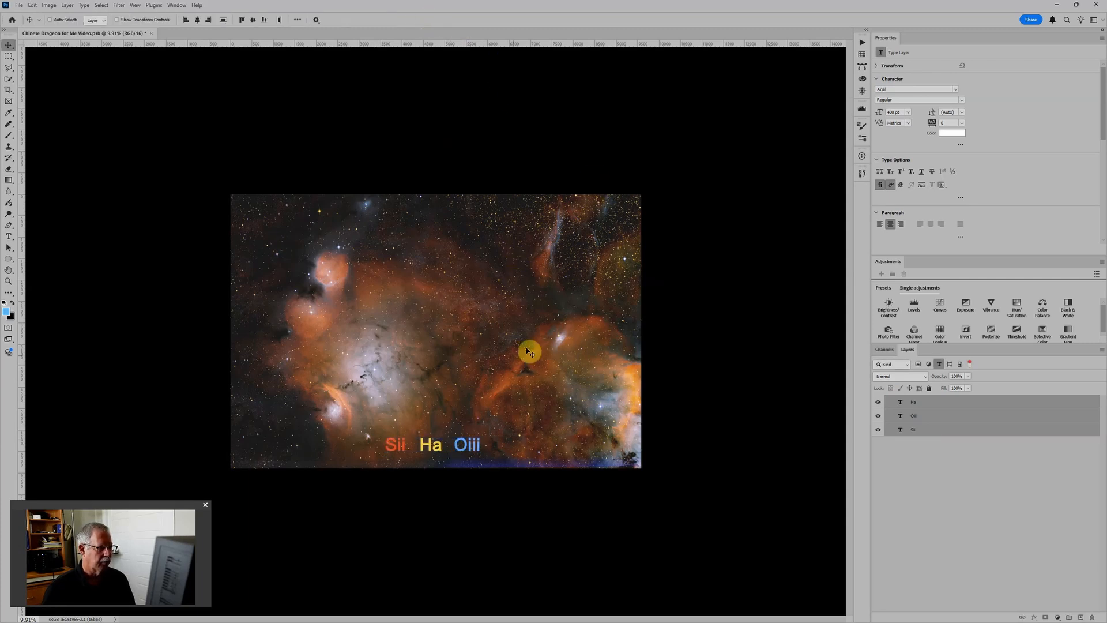